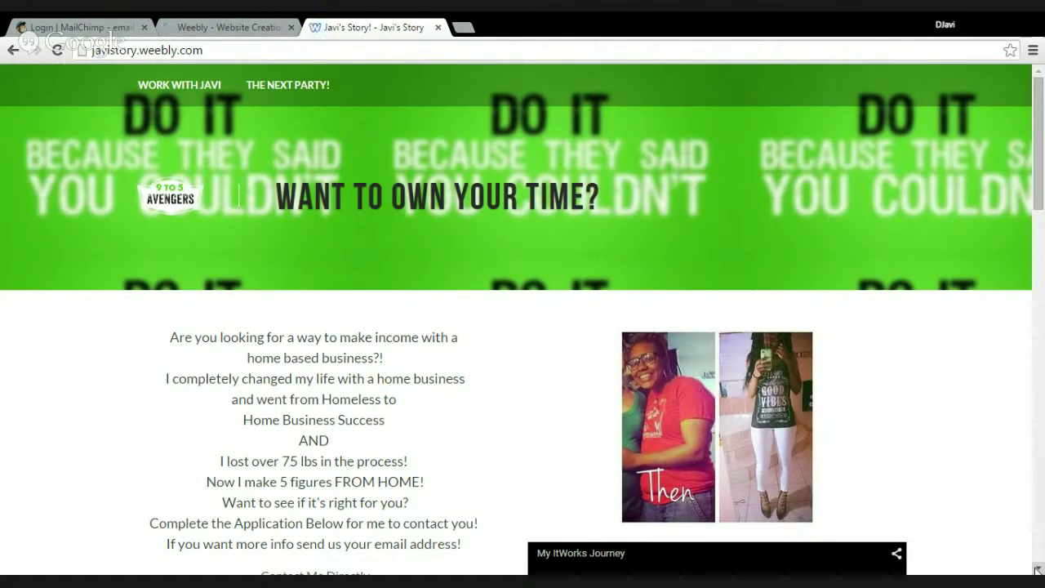
Bring up the live javistory.weebly.com site showing the 'Want to own your time?' home page
left_click(1037, 569)
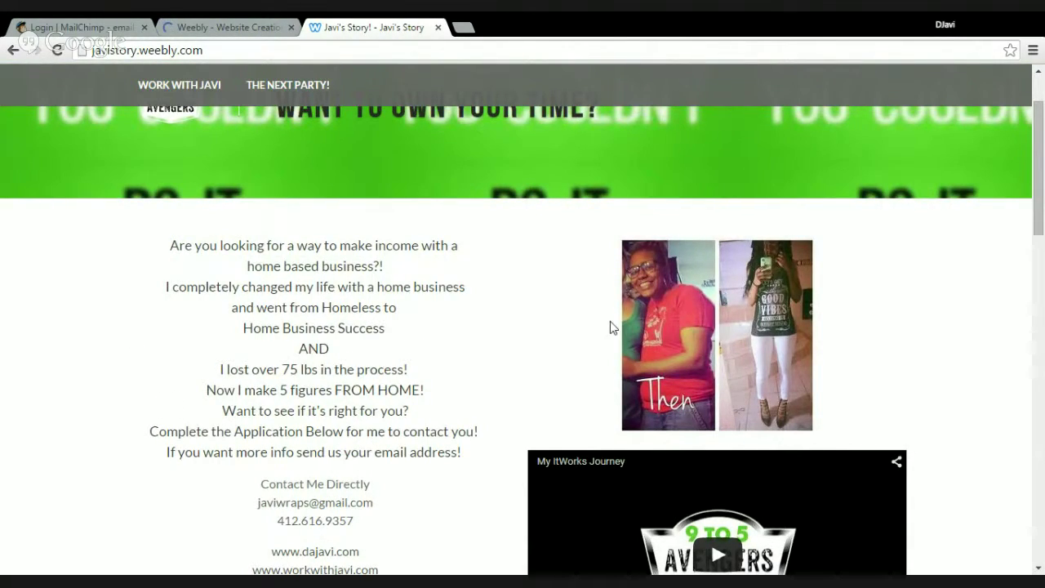
Scroll through the live site's video and forms, then return to the Weebly builder tab
left_click_drag(1043, 235, 1043, 310)
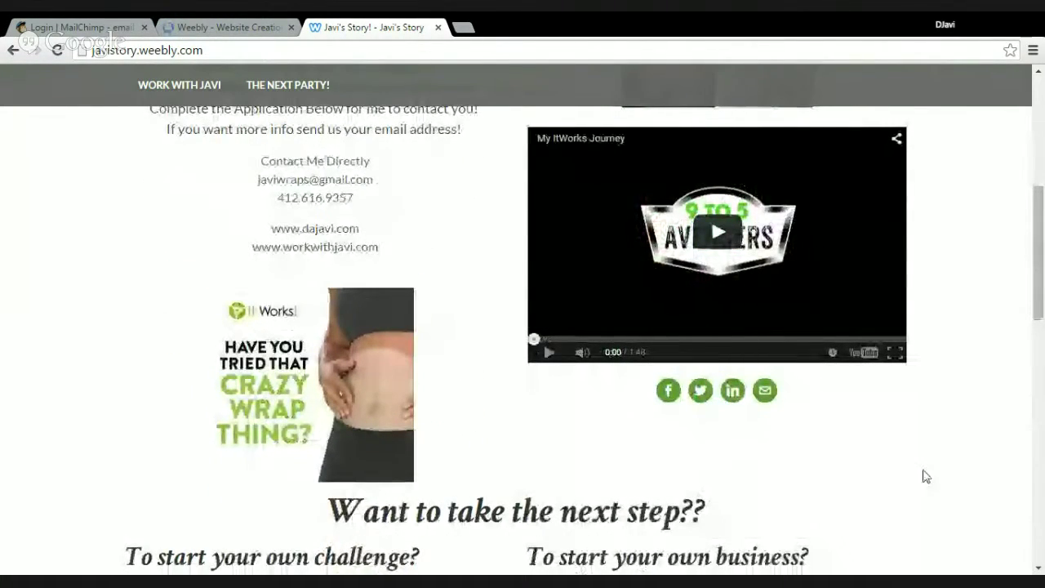
left_click_drag(1042, 309, 1044, 409)
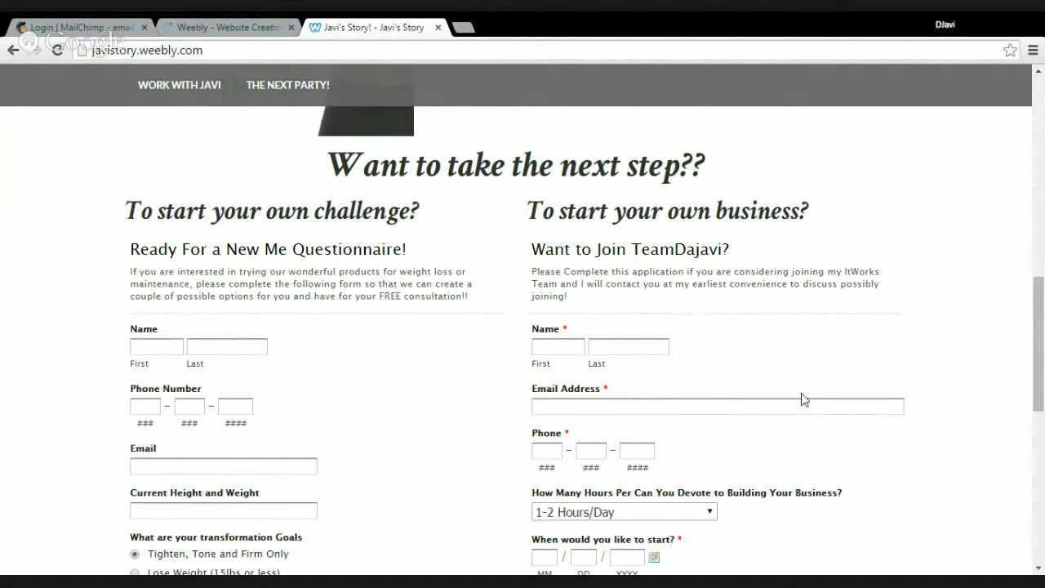
left_click_drag(1035, 334, 1041, 102)
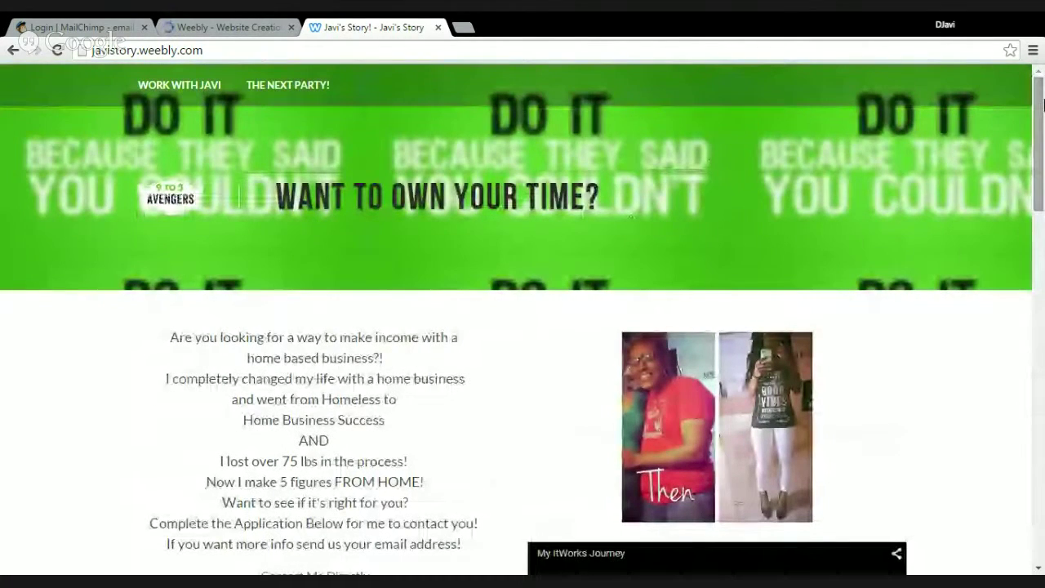
left_click(194, 33)
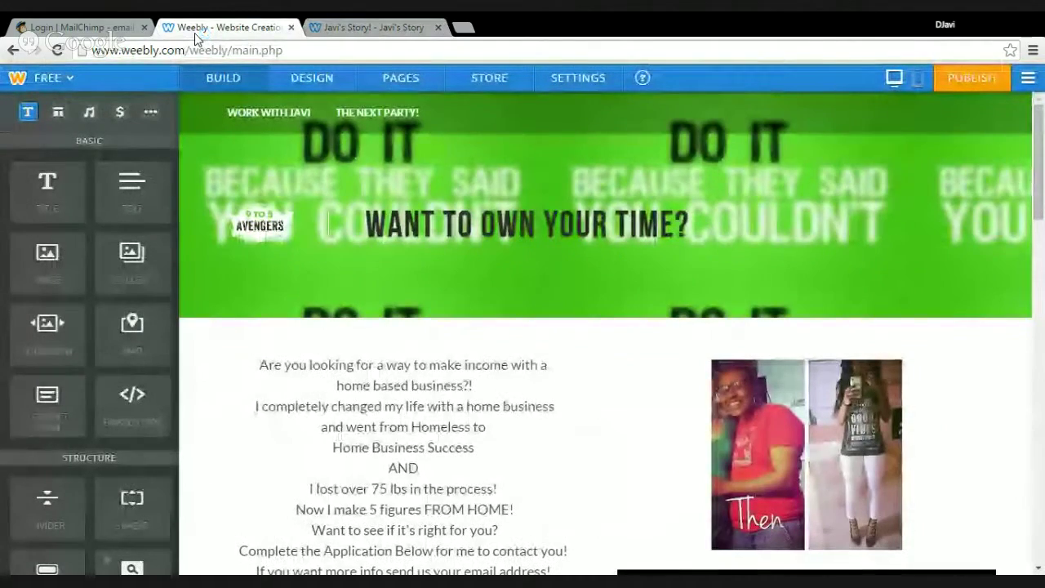
Scroll down the home page in the editor and open the top-right hamburger menu
left_click(467, 363)
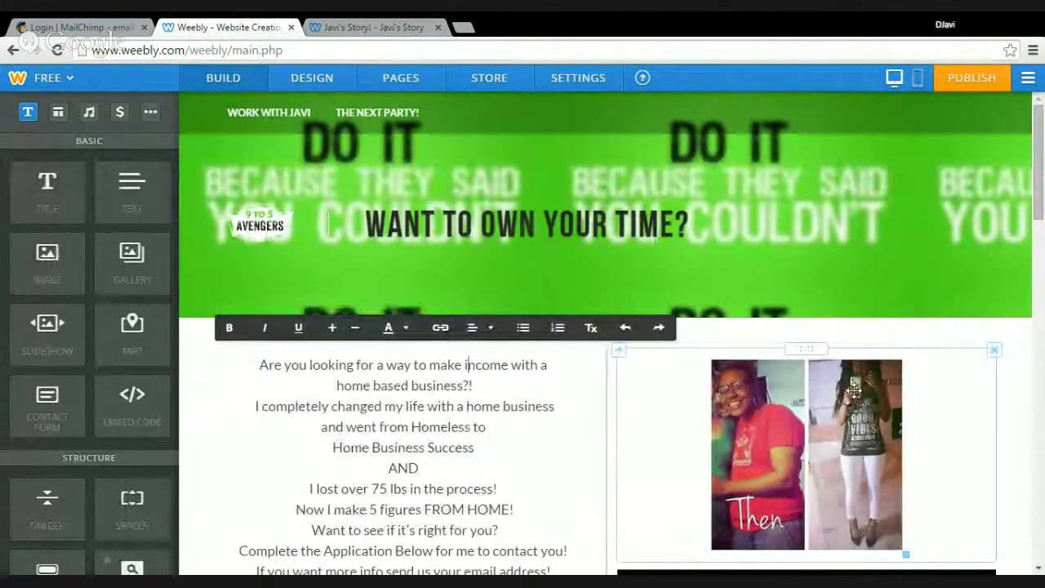
left_click_drag(1039, 211, 1041, 268)
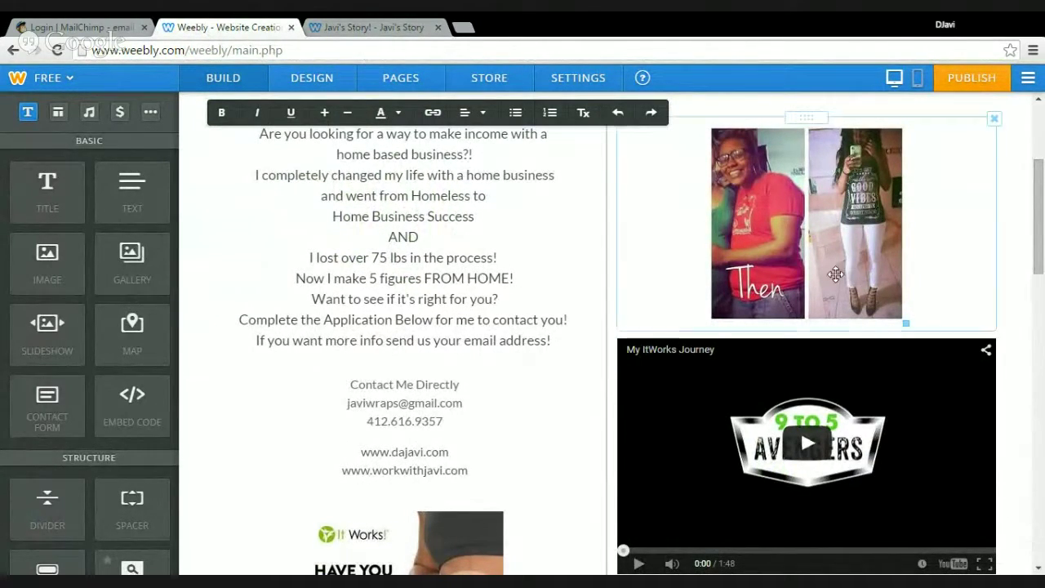
left_click(1028, 77)
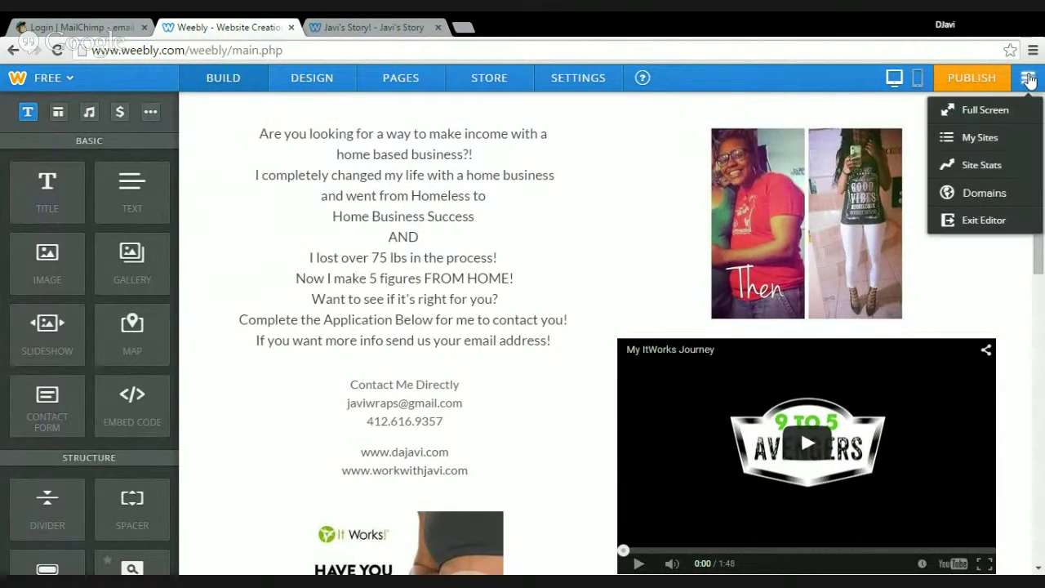
Exit the editor and create a new site on the Weebly subdomain 'avengerstest'
left_click(969, 222)
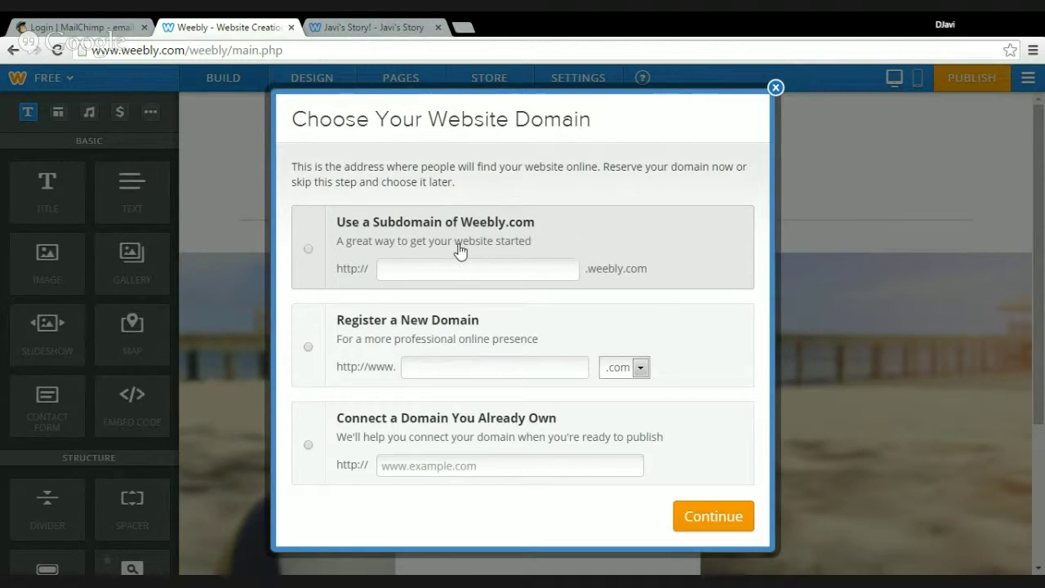
left_click(308, 252)
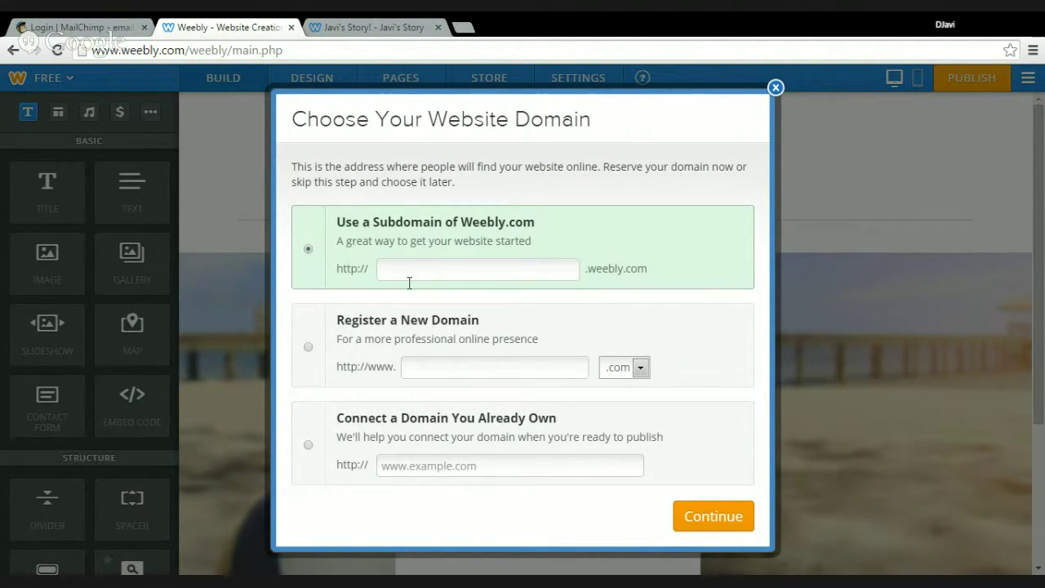
left_click(495, 275)
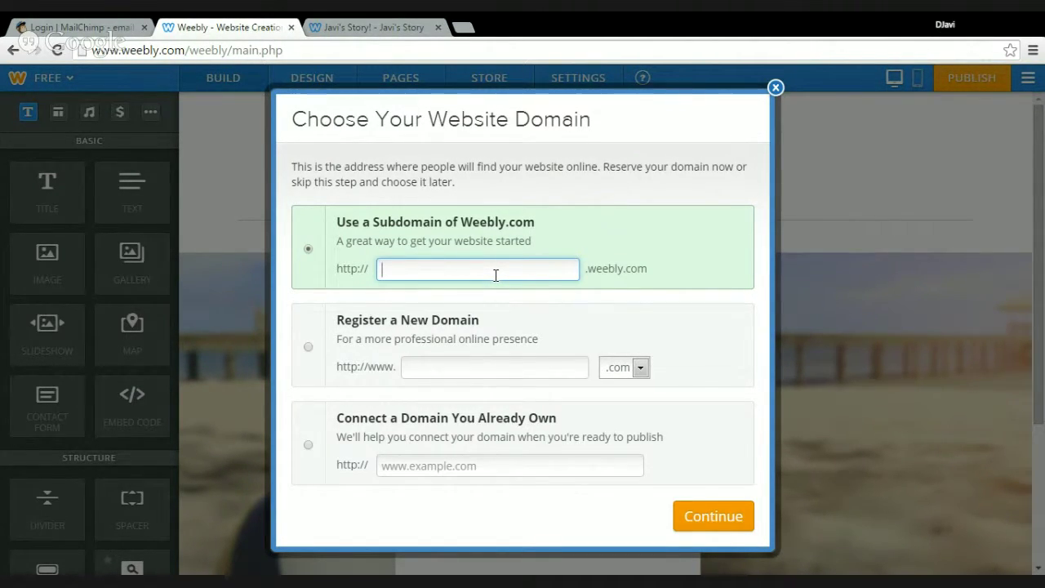
type("avengers")
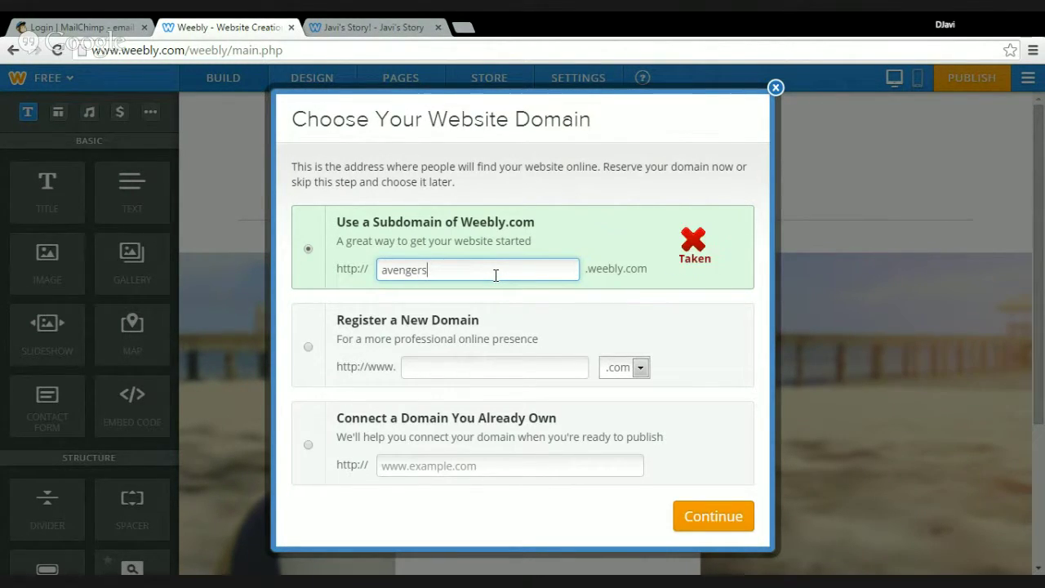
type("test")
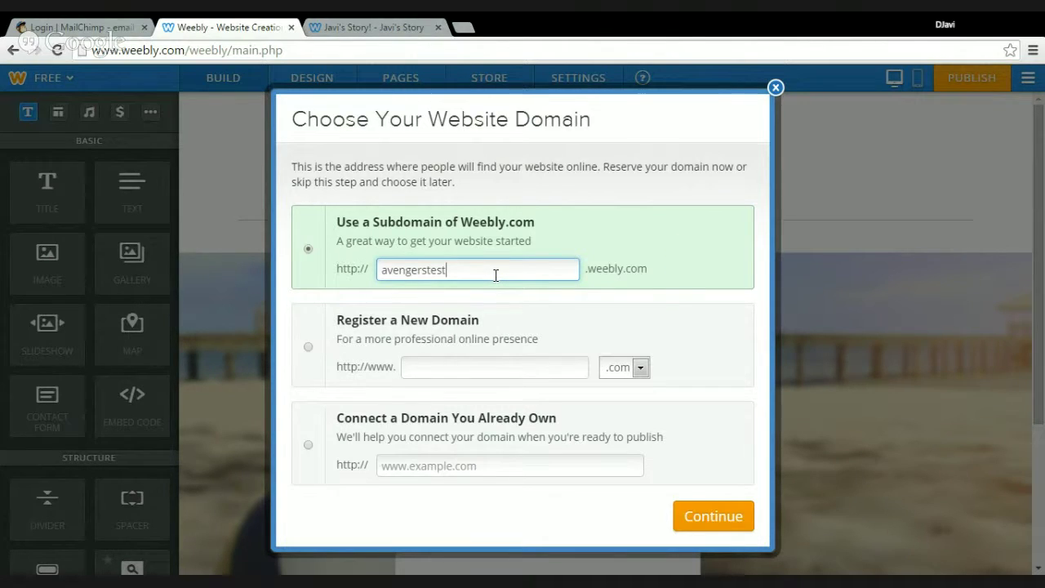
key("Return")
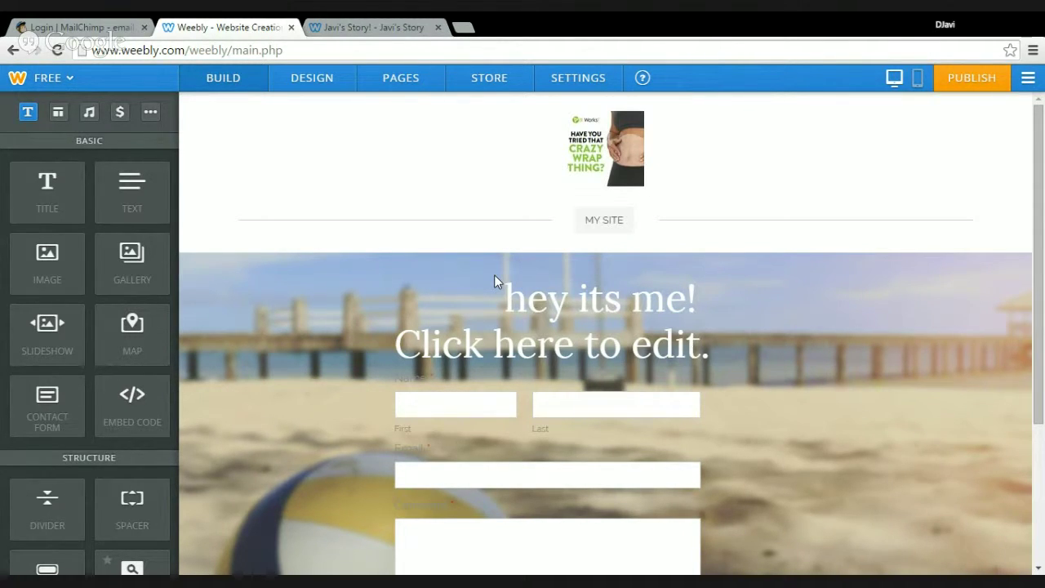
Switch the header from logo to text, replace MY SITE with 'LEADS SAMPLE', and begin editing the heading
mouse_move(630, 175)
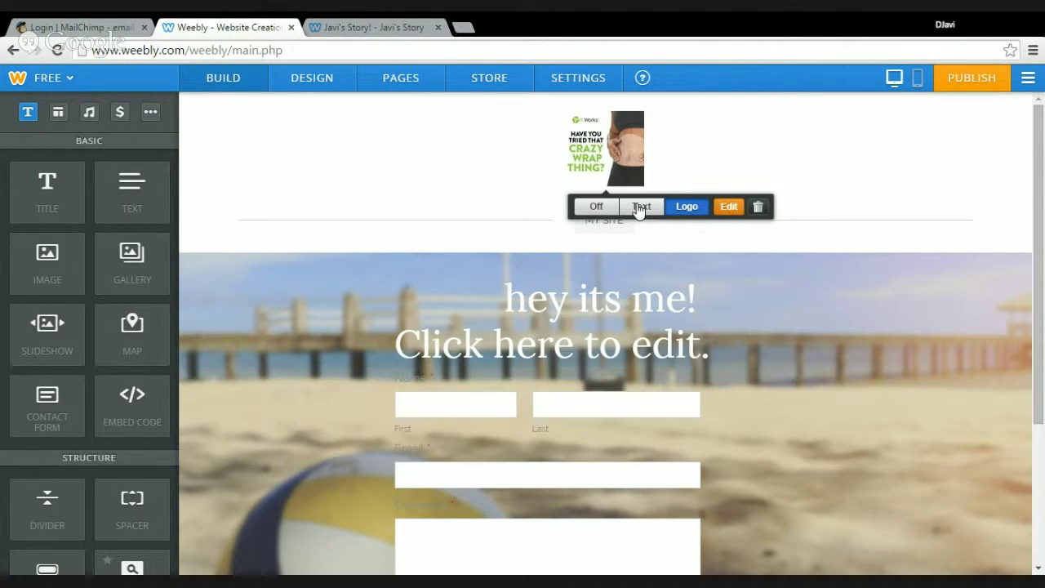
left_click(641, 205)
left_click_drag(637, 205, 644, 114)
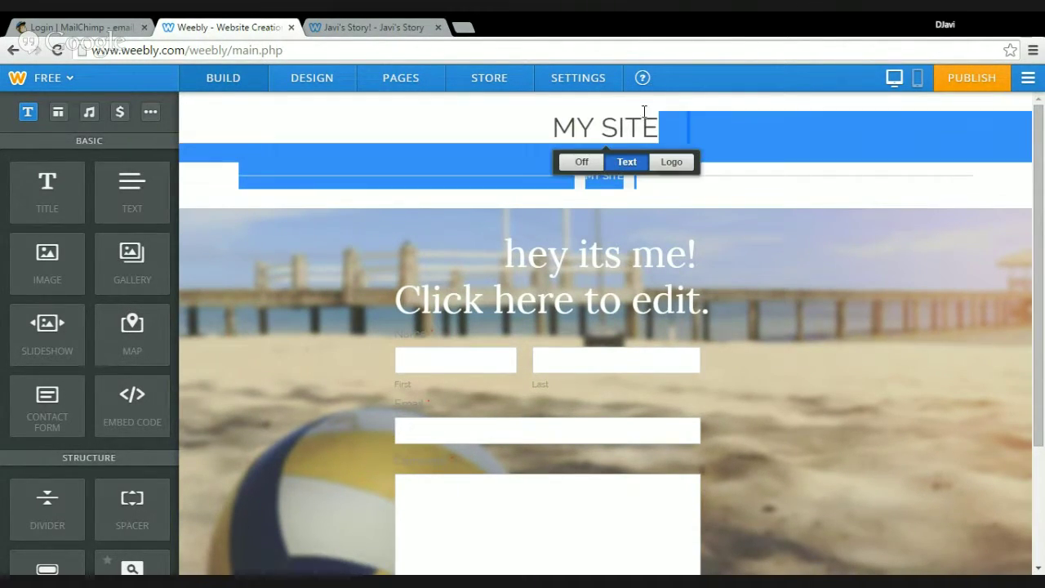
left_click(520, 130)
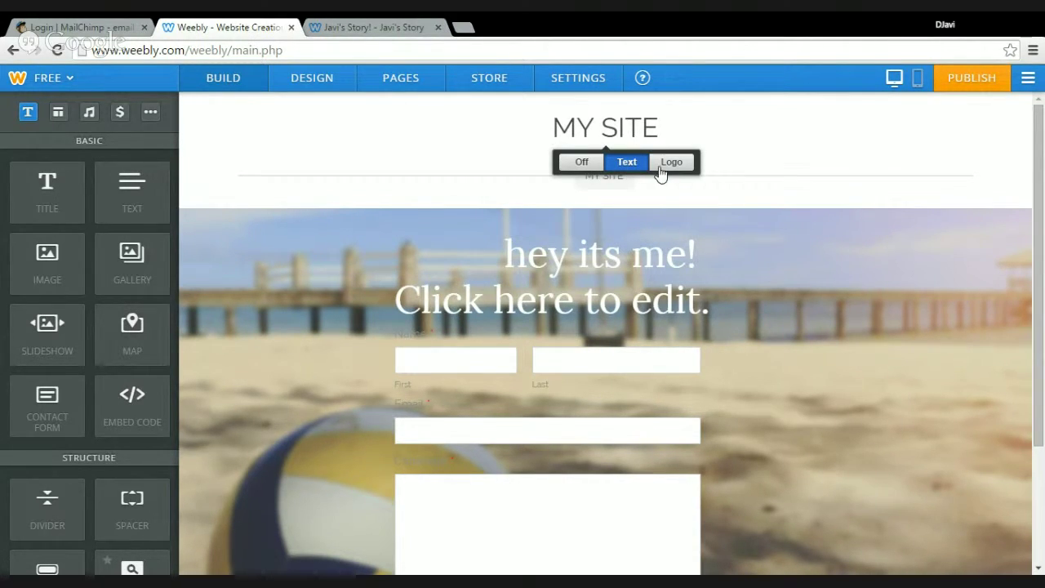
left_click(671, 163)
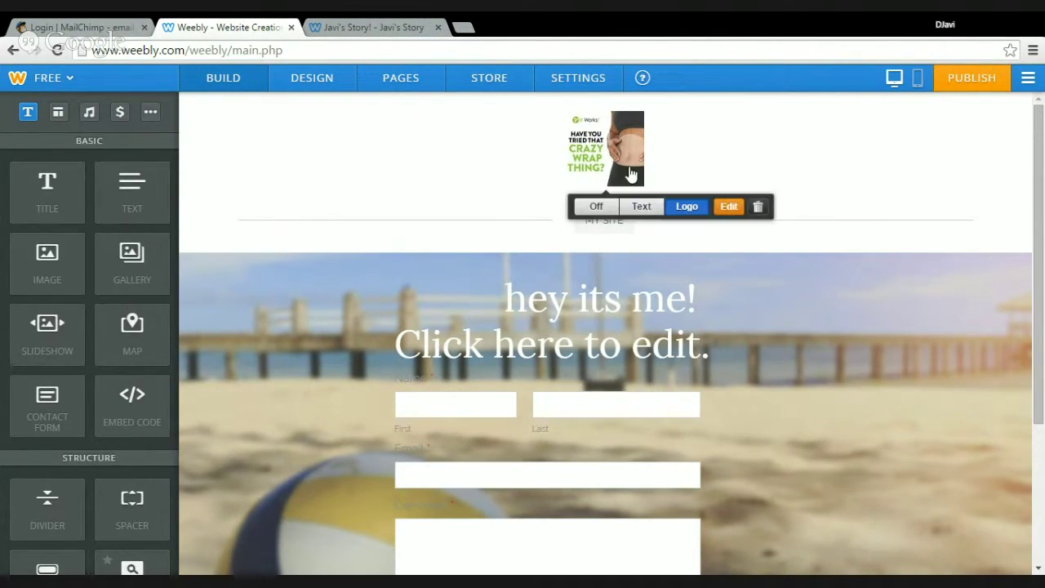
left_click(640, 208)
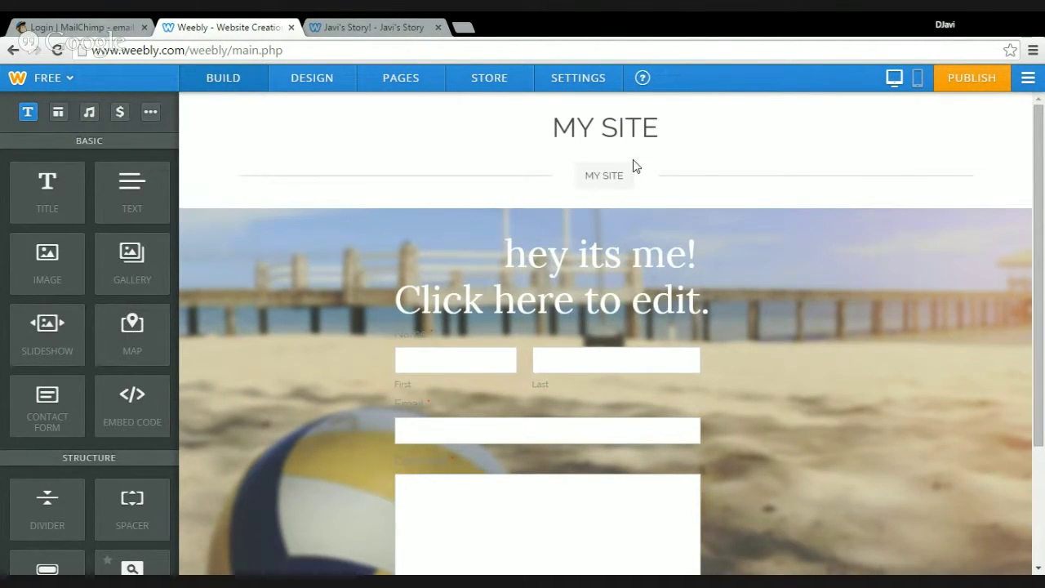
left_click(654, 126)
key("BackSpace")
key("BackSpace")
key("BackSpace")
key("BackSpace")
key("BackSpace")
key("BackSpace")
key("BackSpace")
type("LEADS SAMPLE")
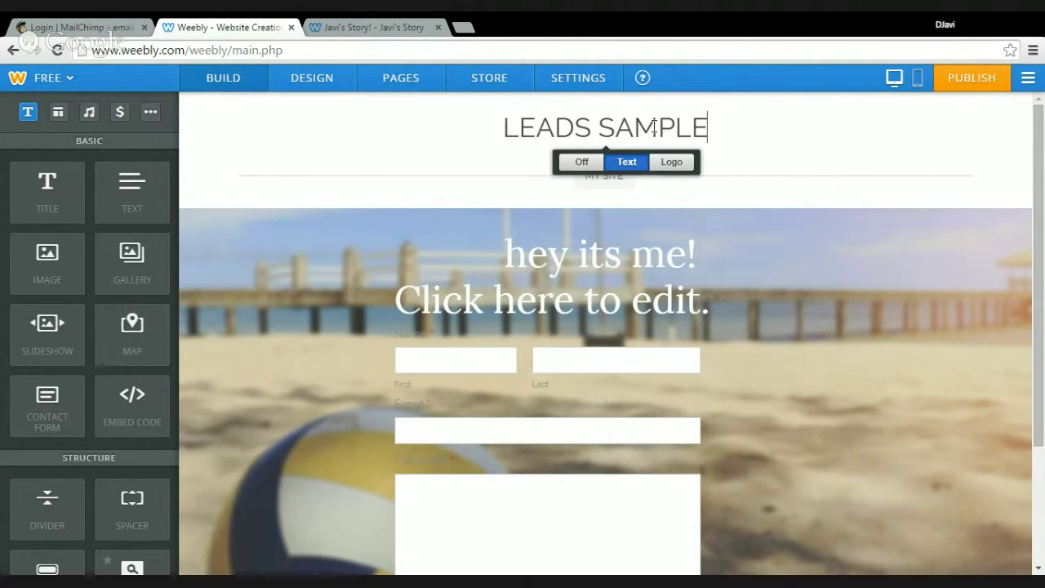
left_click(505, 255)
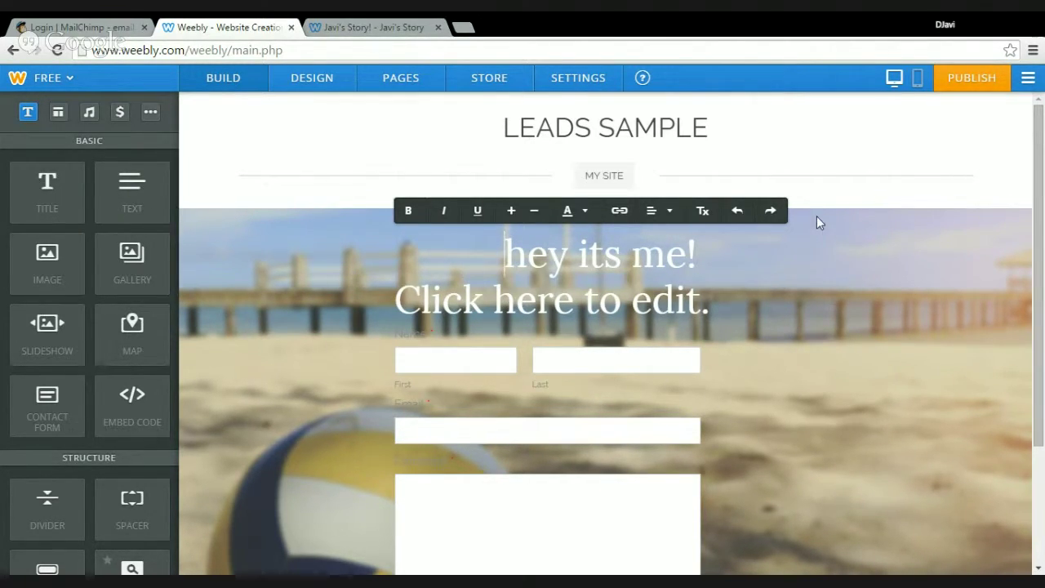
left_click(811, 245)
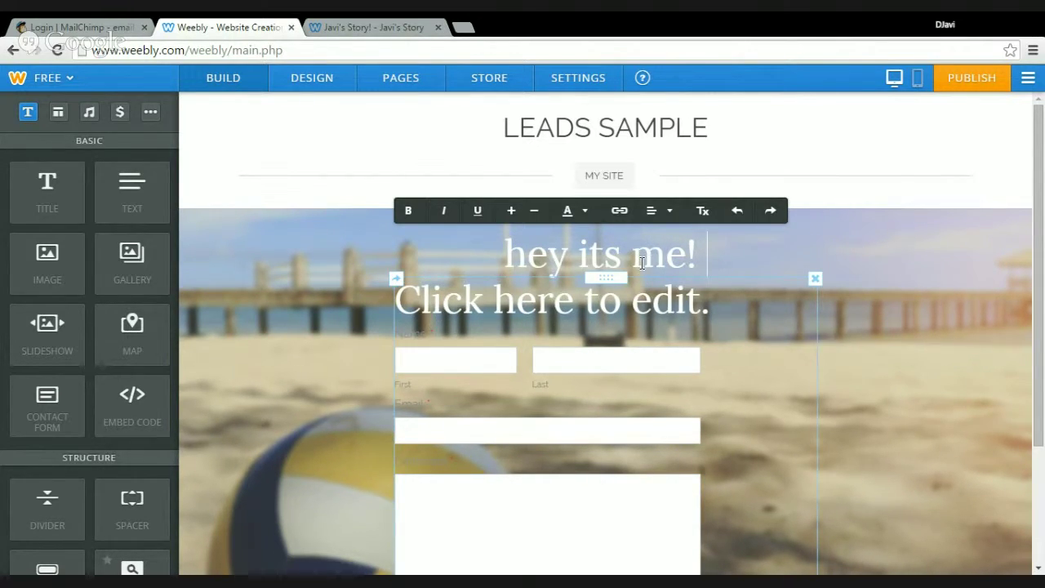
Delete the banner's contact form and rewrite the heading as 'Hey want to work from home'
left_click(816, 279)
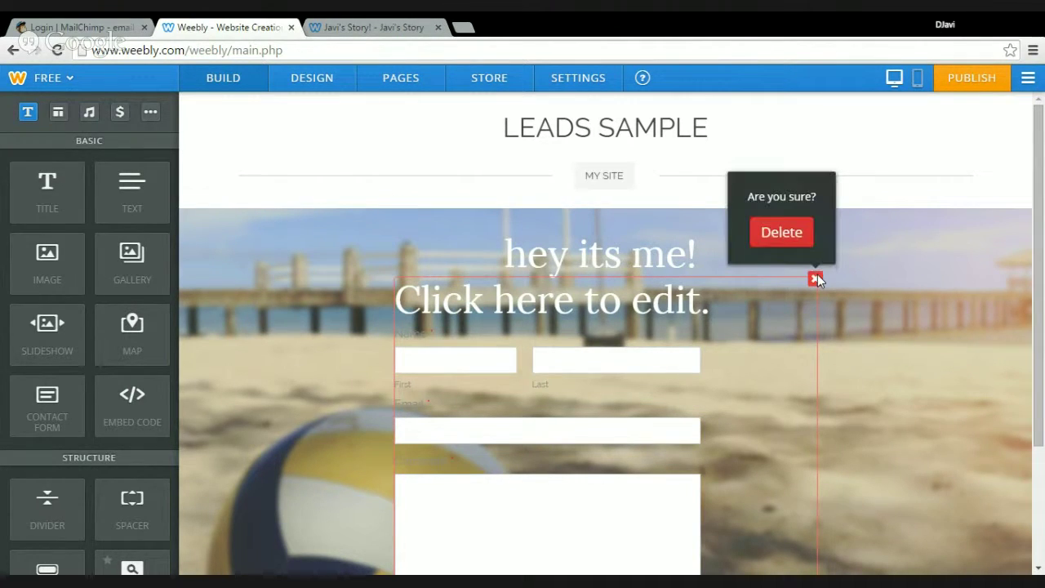
left_click(782, 234)
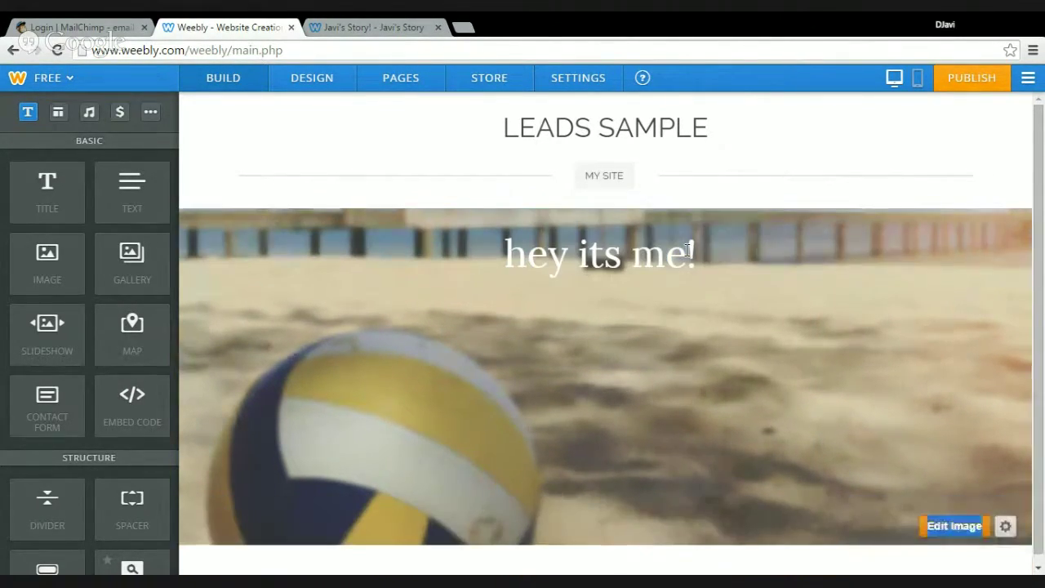
left_click(687, 251)
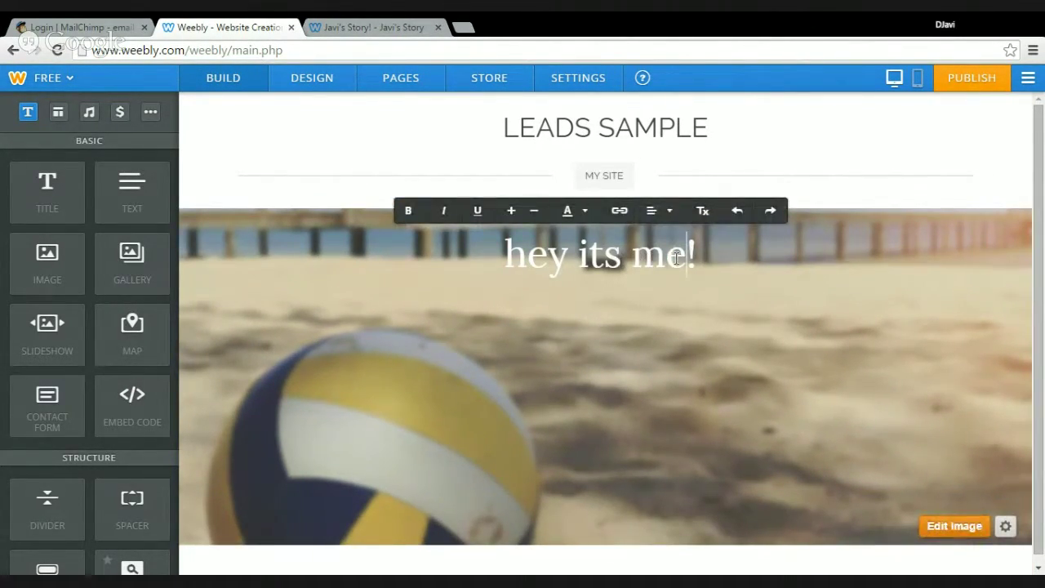
key("BackSpace")
key("BackSpace")
key("BackSpace")
key("BackSpace")
key("BackSpace")
key("BackSpace")
key("BackSpace")
key("BackSpace")
key("BackSpace")
key("BackSpace")
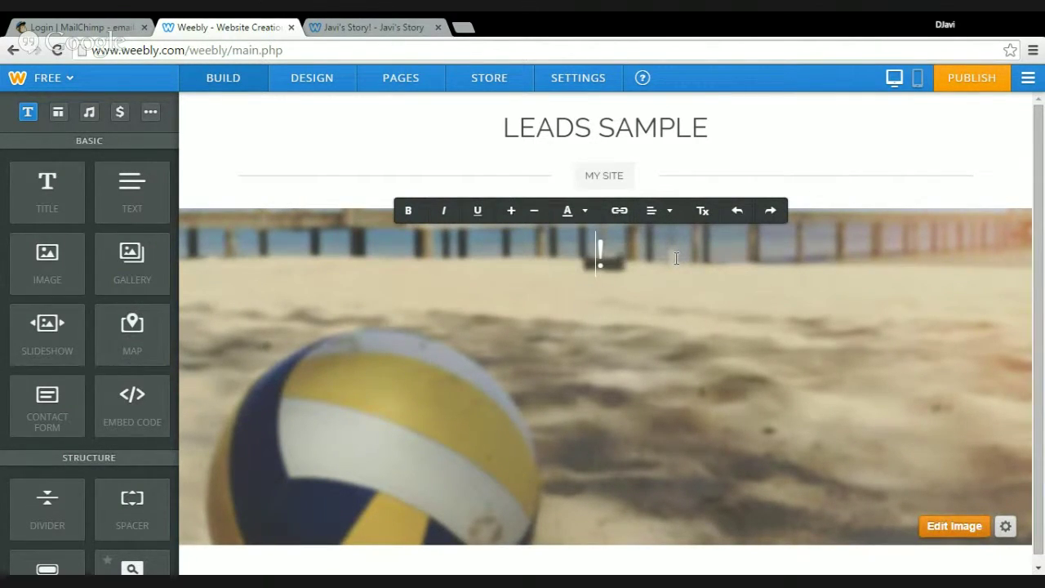
type("He")
type("y want to wo")
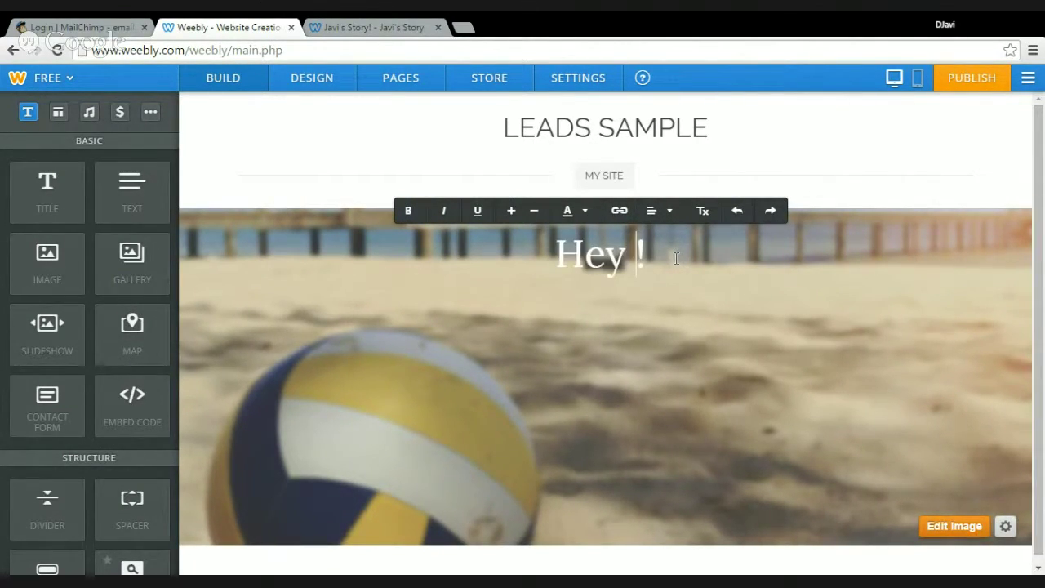
type("rk from")
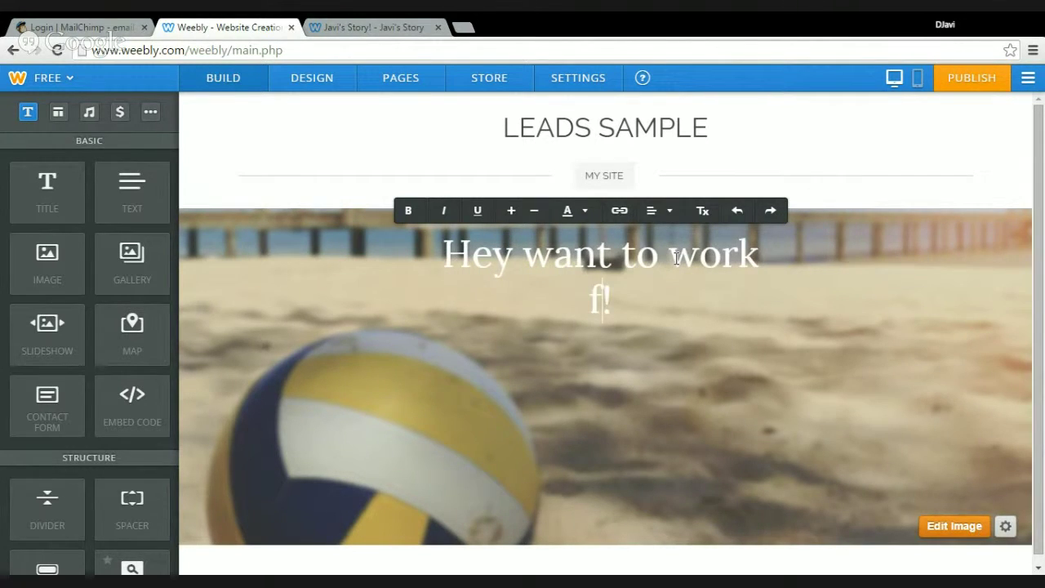
type("home")
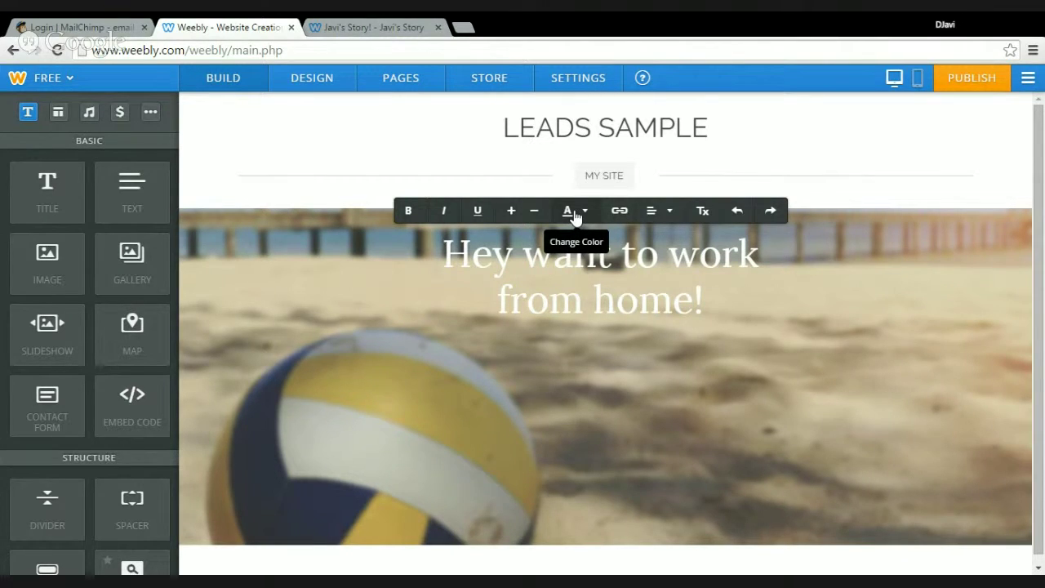
Colour the whole 'Hey want to work from home!' headline red
left_click(576, 214)
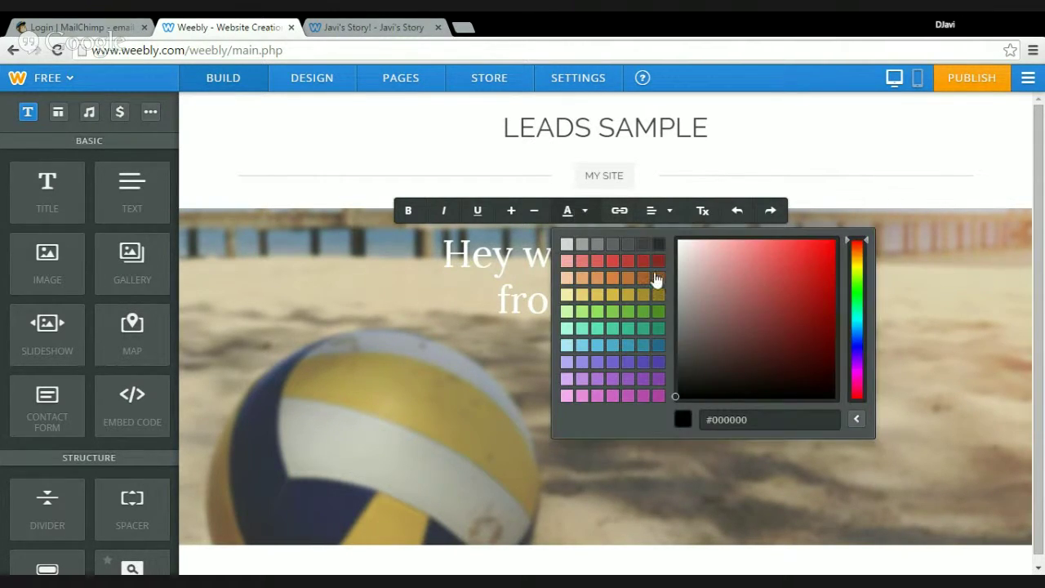
left_click(507, 283)
left_click_drag(442, 253, 782, 334)
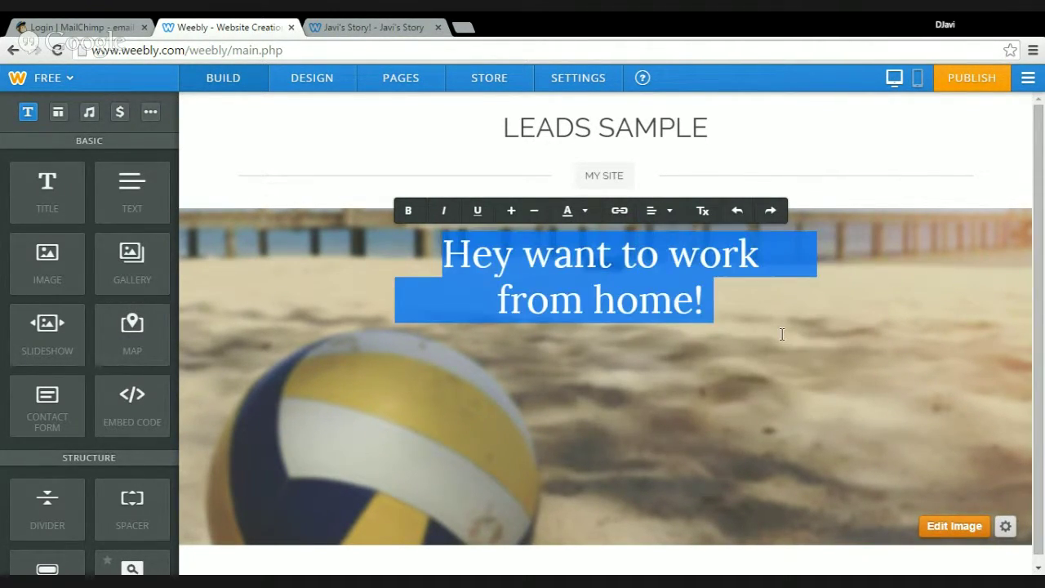
left_click(564, 219)
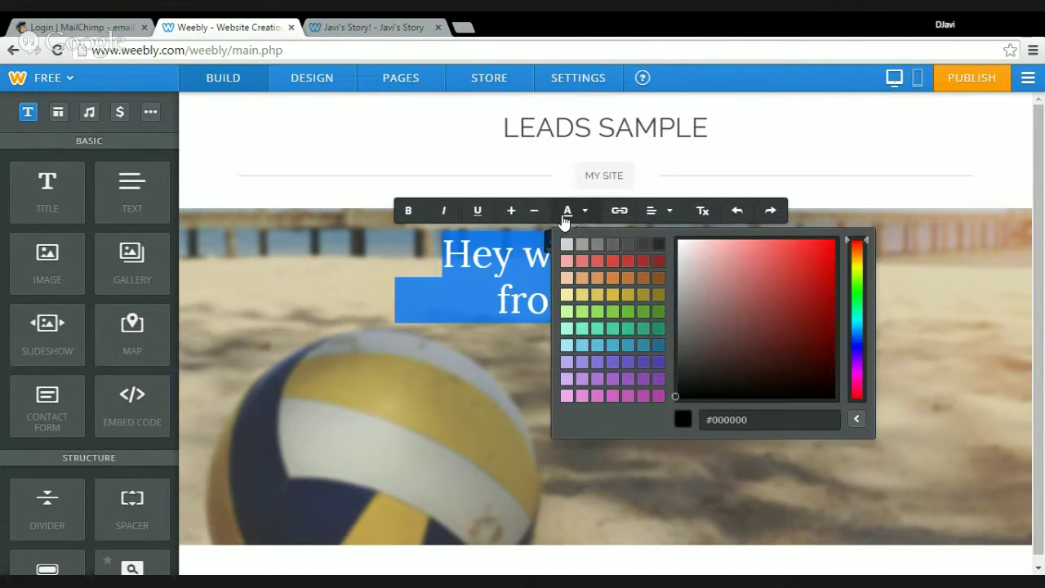
left_click(613, 261)
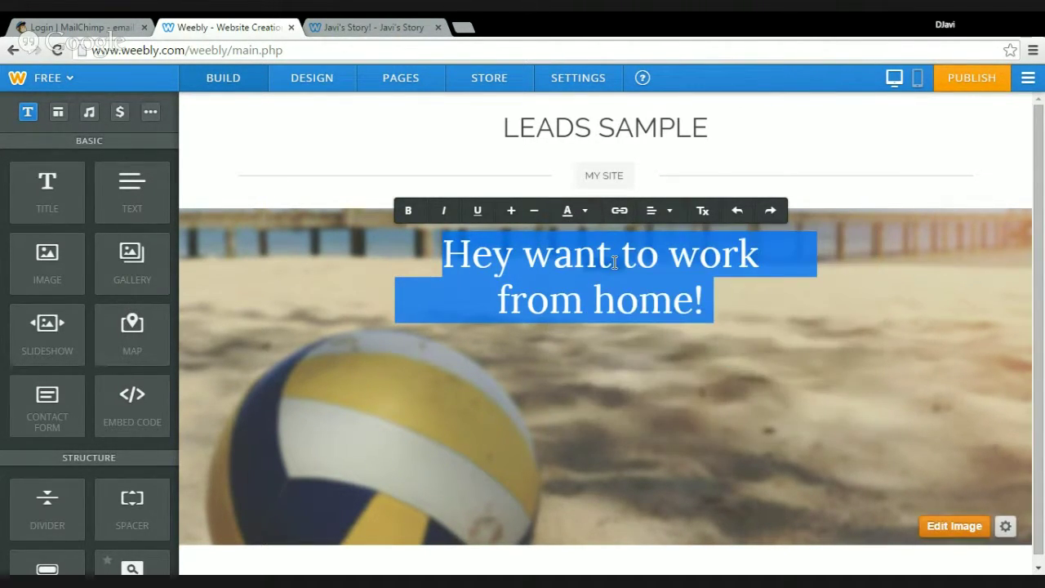
left_click(635, 392)
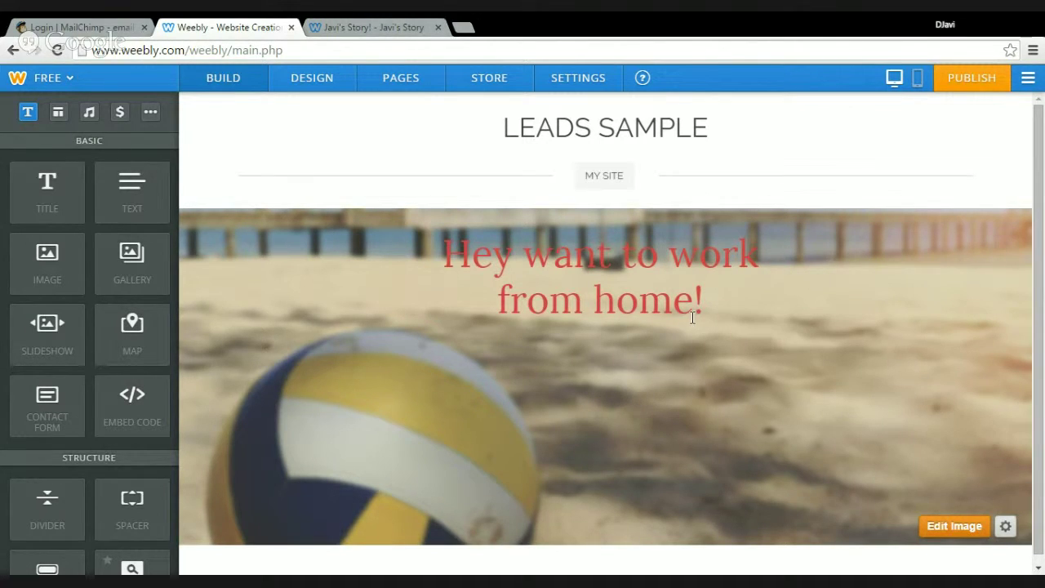
left_click_drag(724, 308, 383, 229)
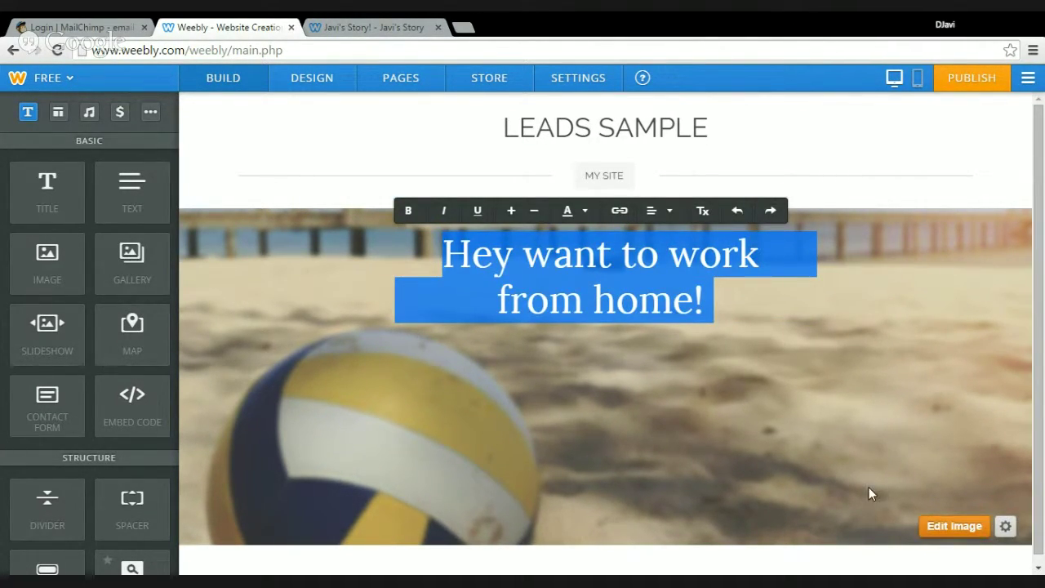
left_click(943, 526)
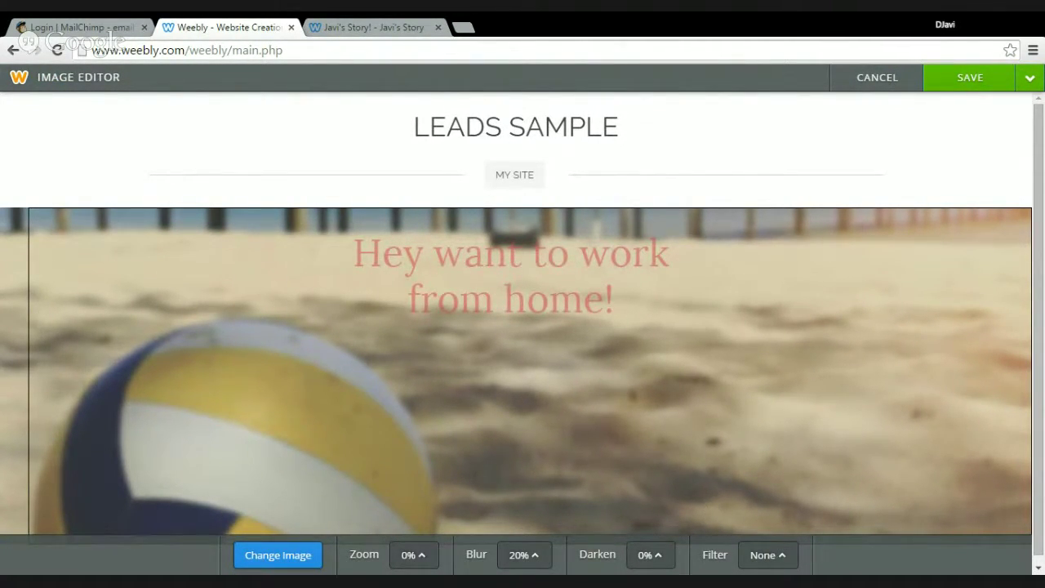
Raise the beach banner image's blur to 20% and save the edited image
left_click(532, 556)
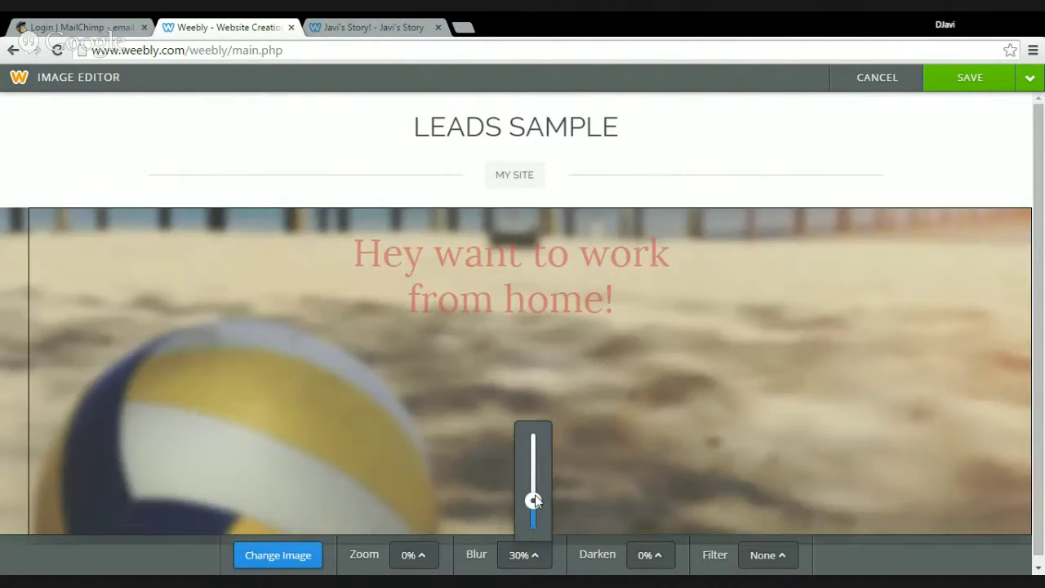
left_click_drag(533, 499, 537, 550)
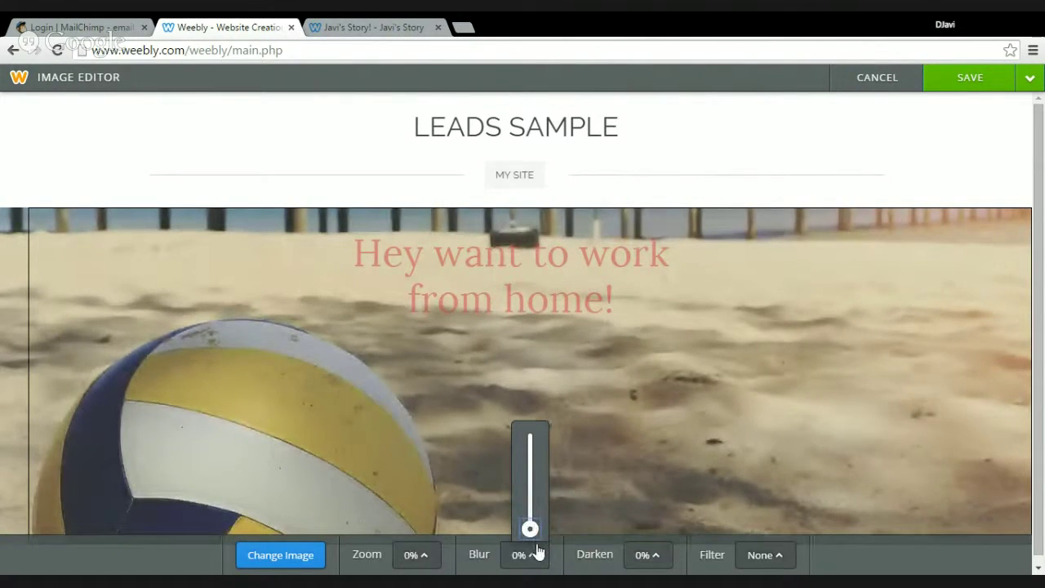
left_click_drag(534, 531, 536, 524)
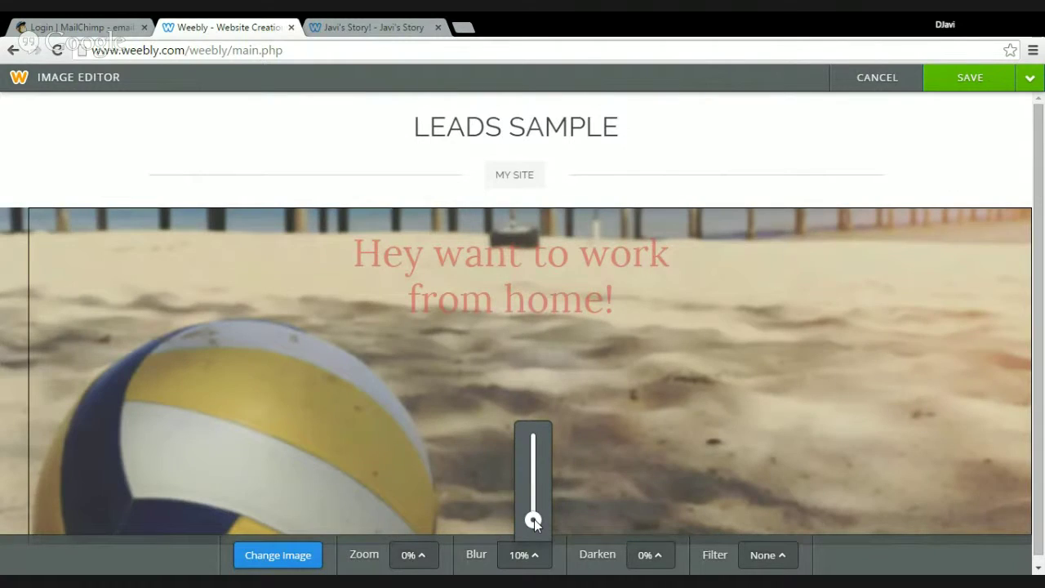
left_click_drag(534, 518, 534, 502)
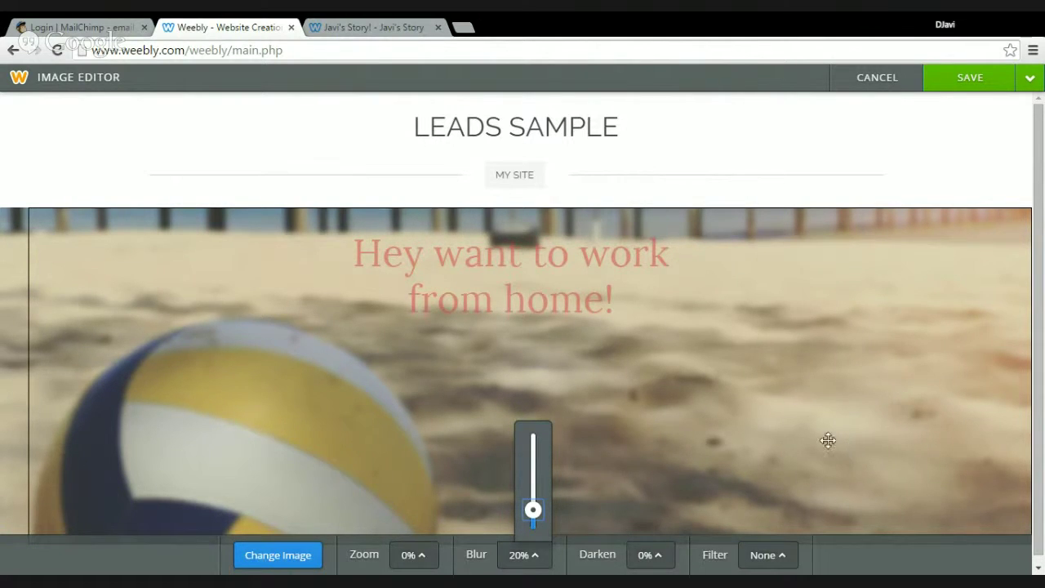
left_click(689, 258)
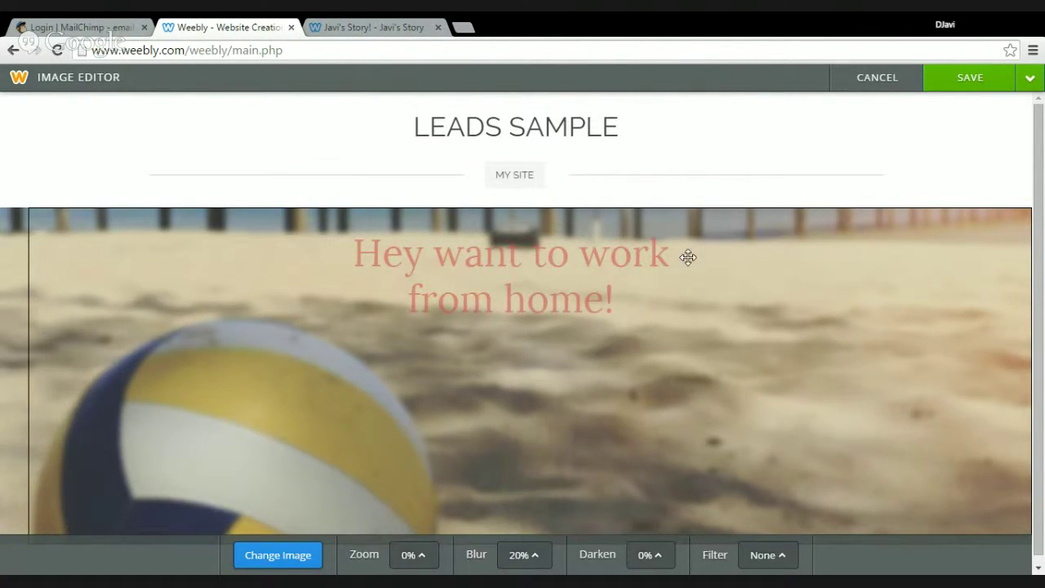
mouse_move(993, 89)
left_click(993, 112)
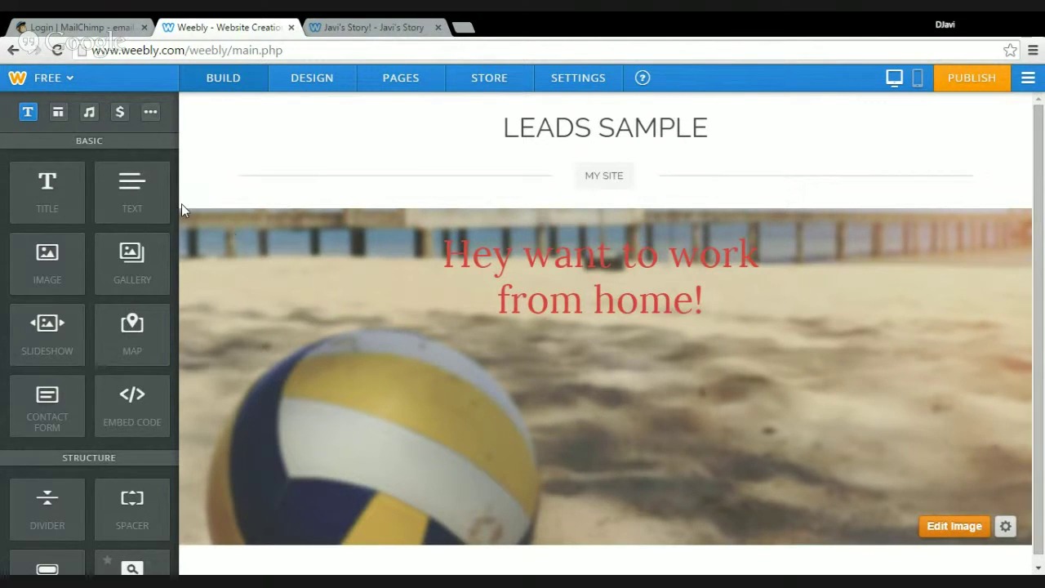
Scroll the Build sidebar and drop an Embed Code element beneath the red headline
left_click_drag(170, 172, 186, 306)
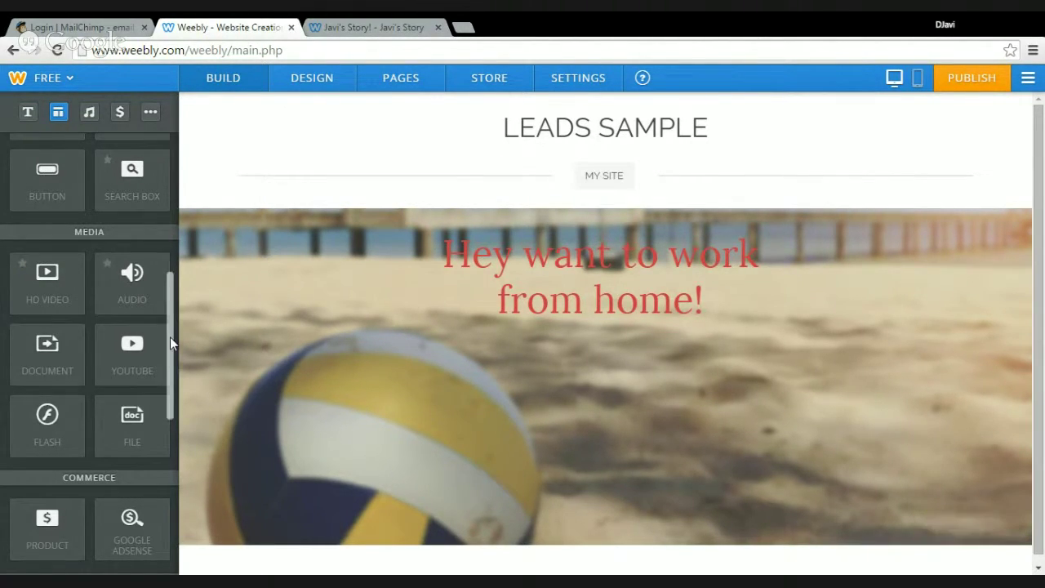
scroll(174, 379, "down", 3)
scroll(177, 417, "down", 3)
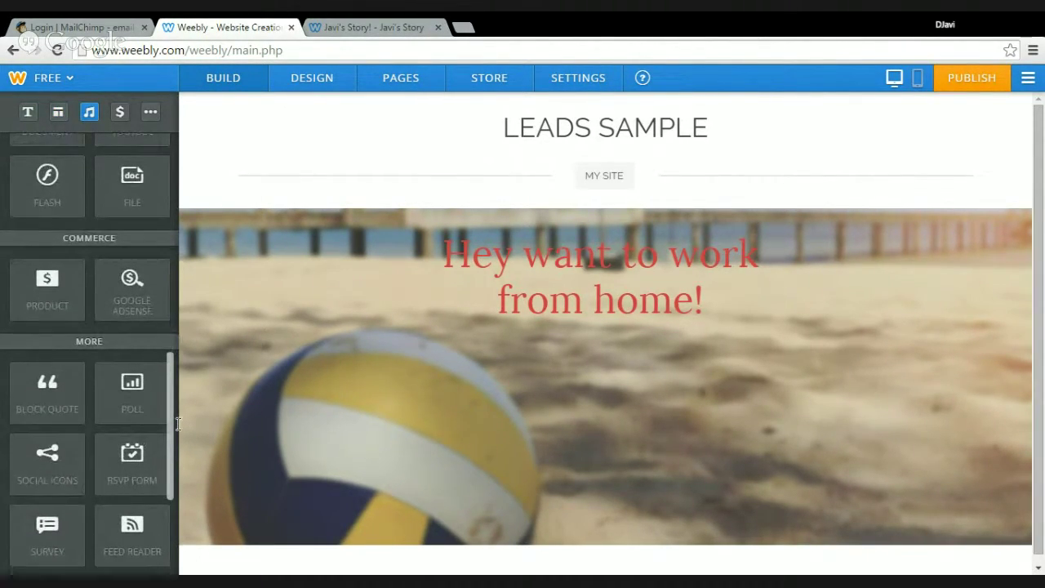
left_click_drag(188, 491, 184, 237)
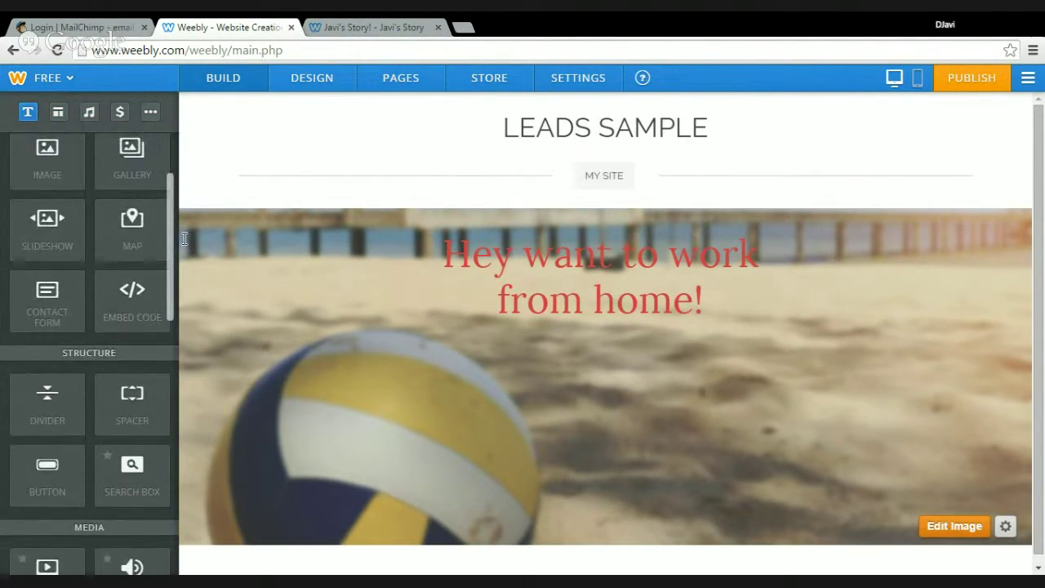
left_click_drag(127, 297, 563, 423)
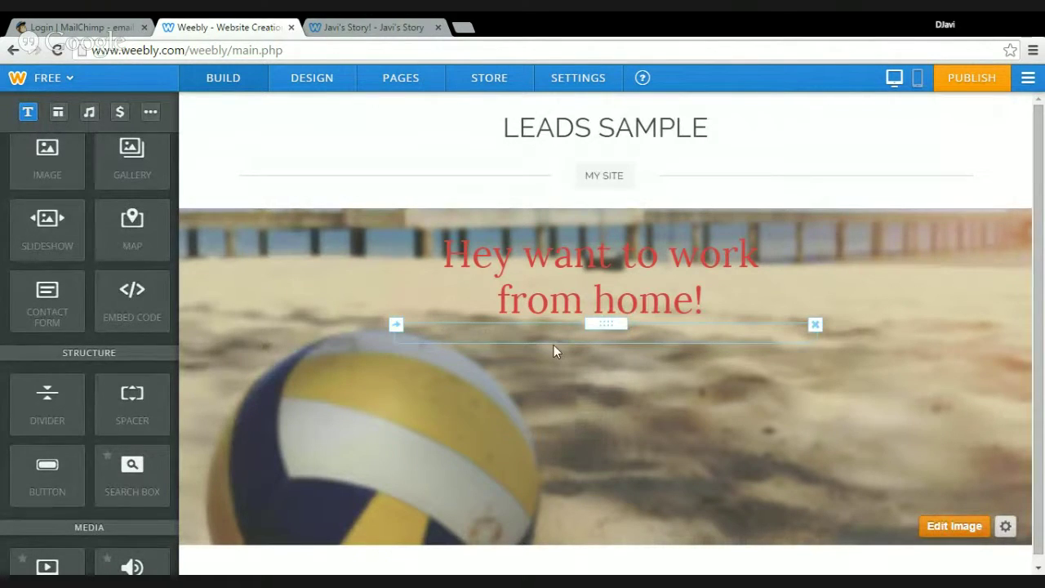
Open the Custom HTML editing box of the newly dropped Embed Code element
left_click(543, 341)
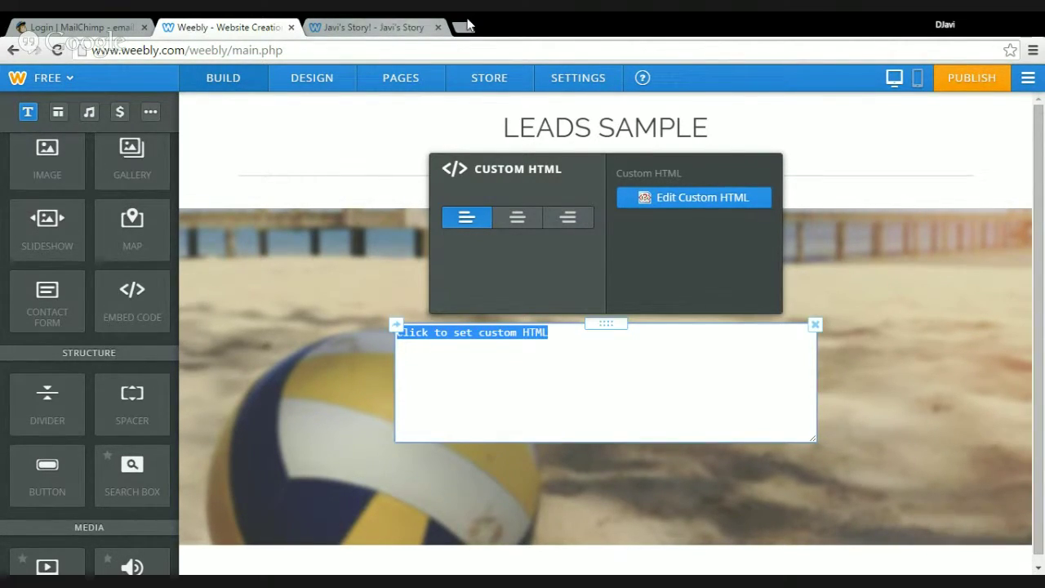
In a new tab, play 'John Maxwell The 5 Levels of Leadership' from YouTube's Avengers leaders playlist
left_click(463, 28)
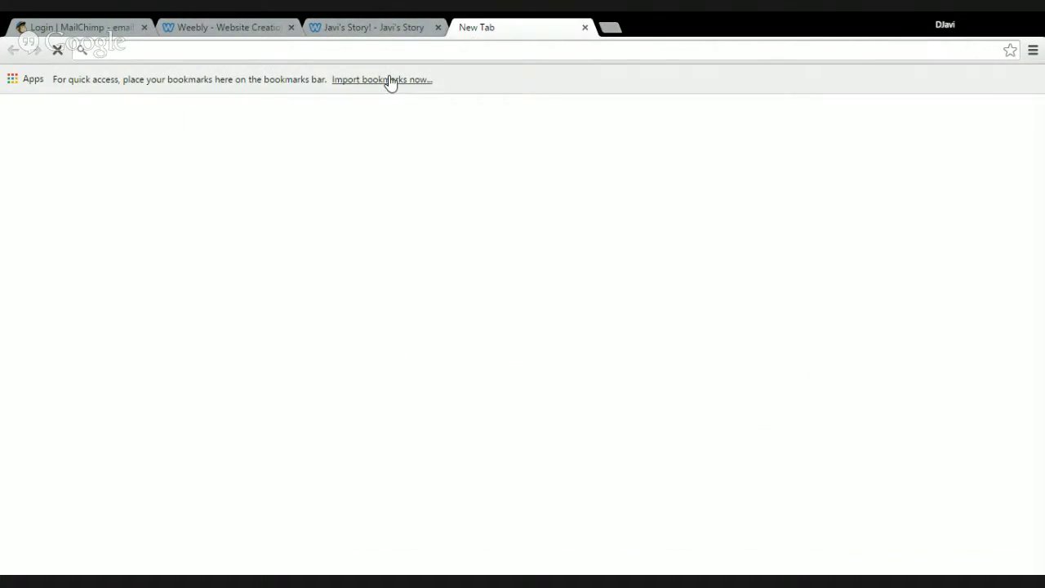
type("youtube.com")
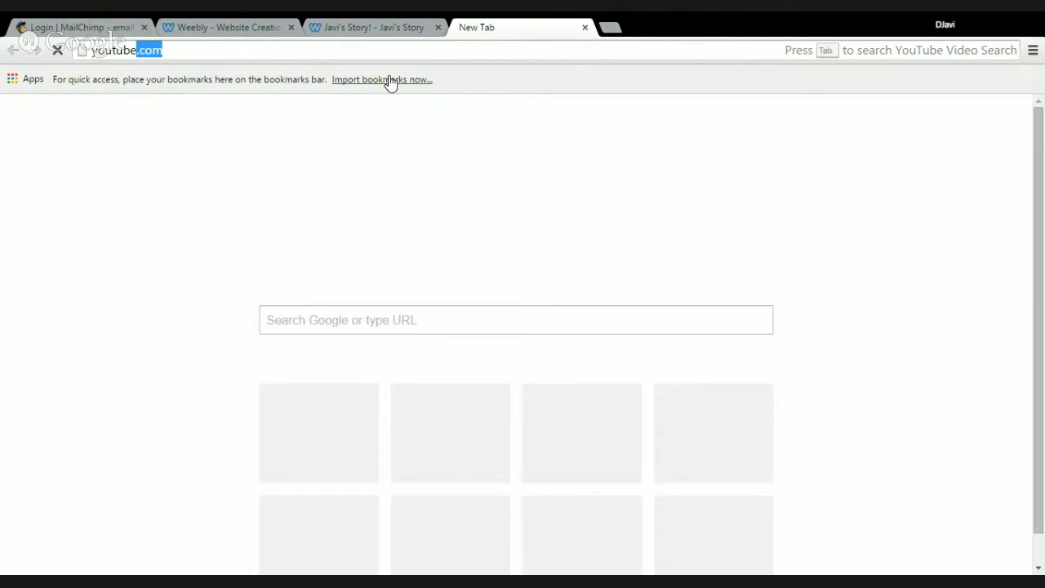
key("Return")
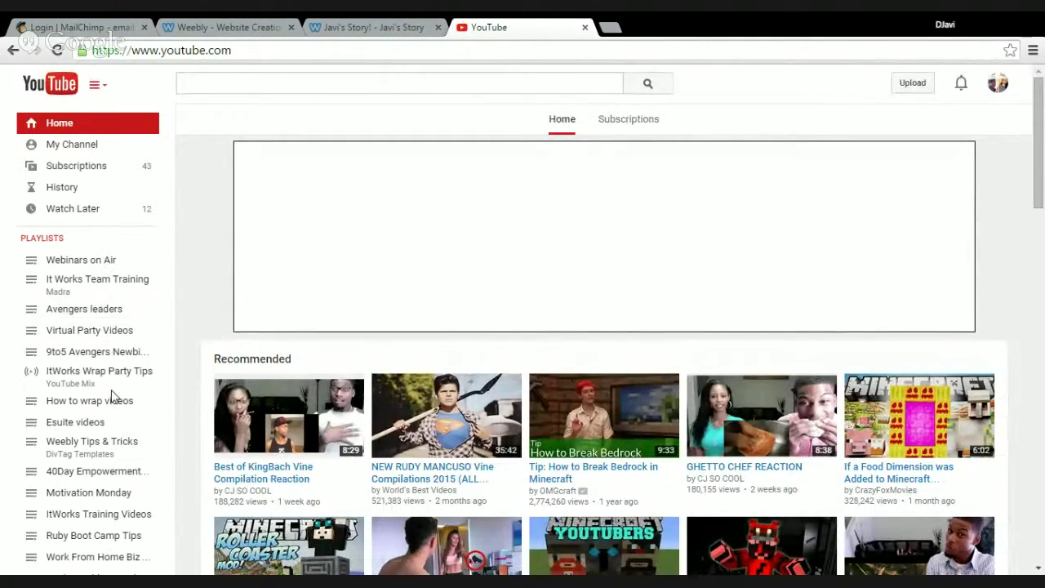
left_click(95, 328)
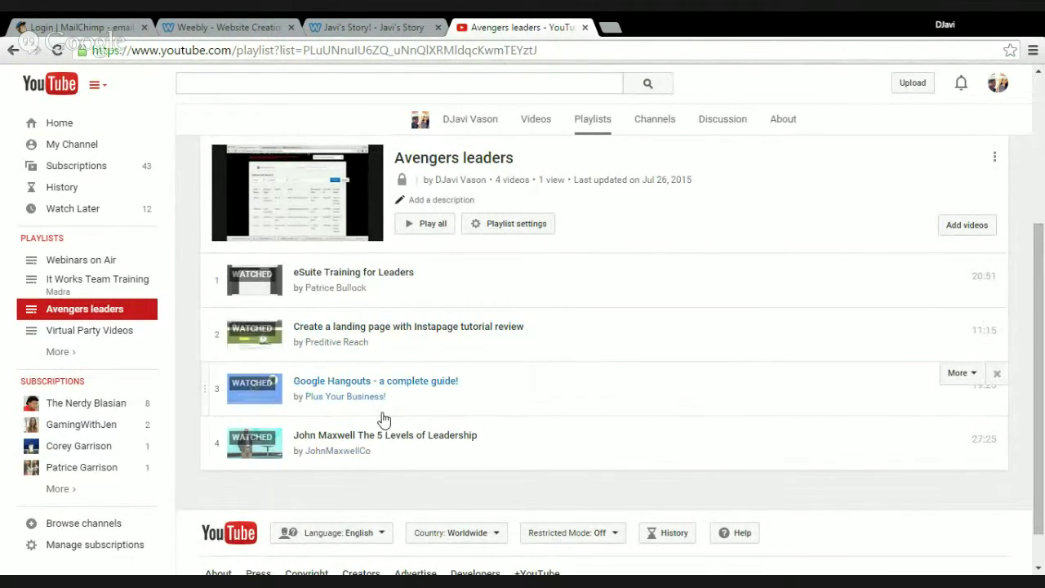
left_click(379, 442)
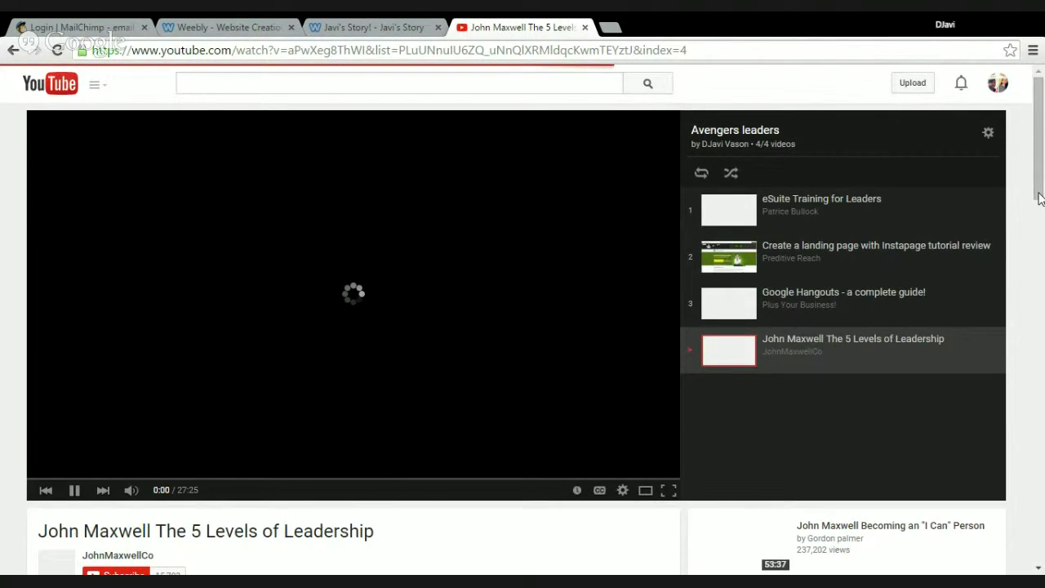
Pause the John Maxwell video, view its Embed code, then go to your Google+ profile posts
scroll(1039, 199, "down", 5)
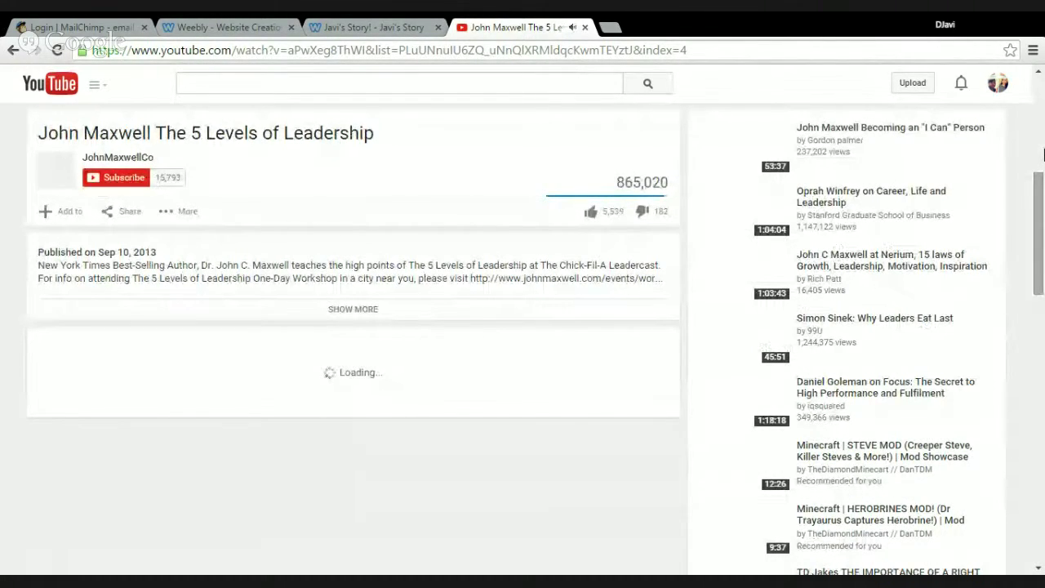
scroll(1042, 155, "up", 5)
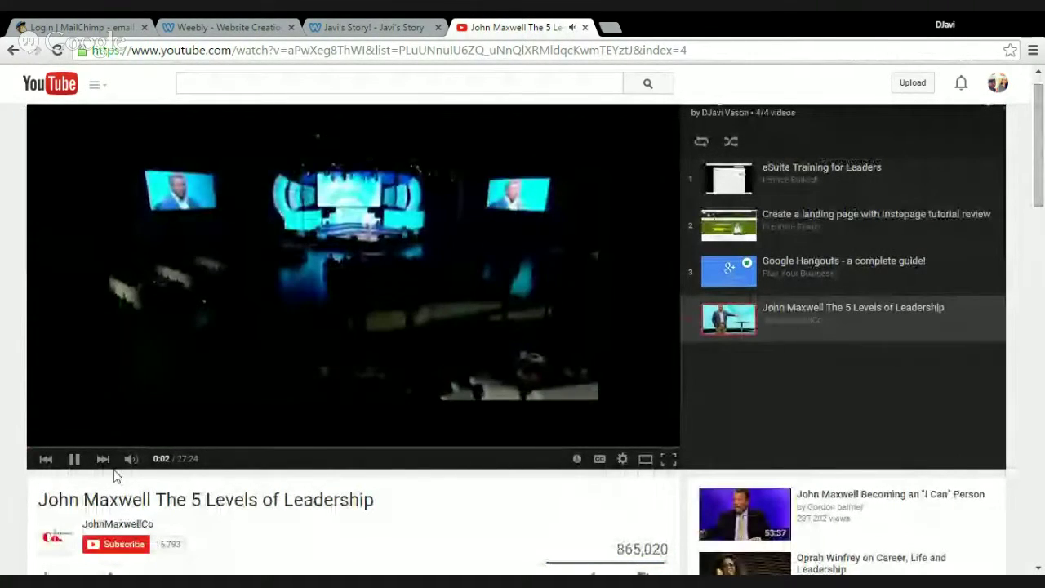
left_click(73, 458)
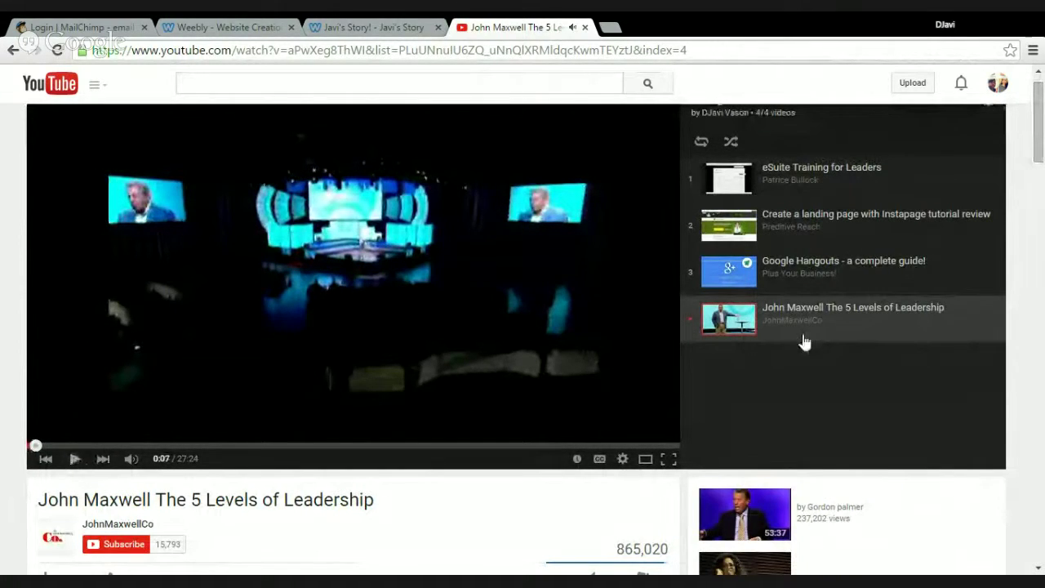
left_click_drag(1039, 106, 488, 169)
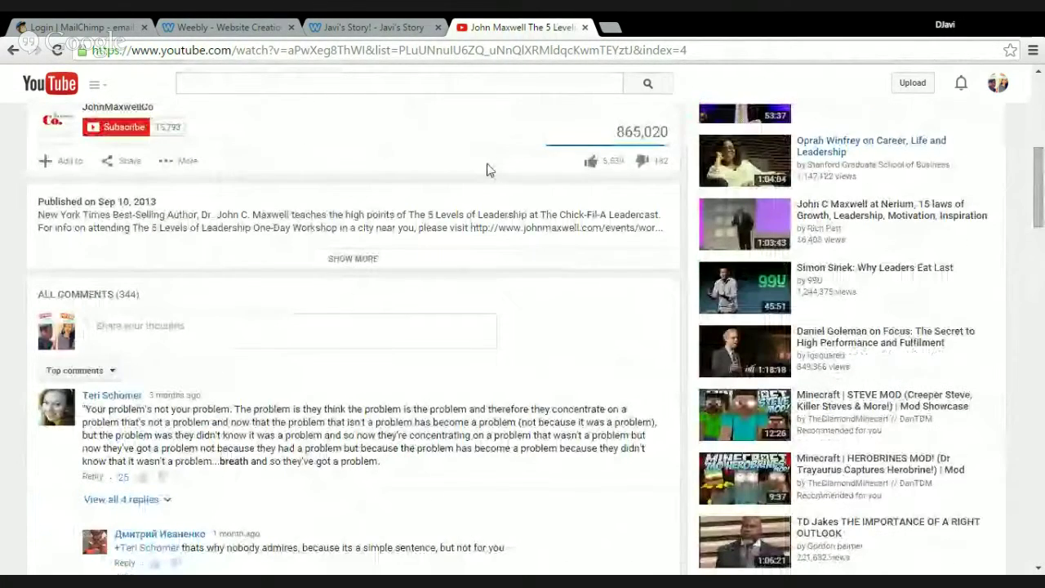
left_click(121, 163)
left_click(113, 206)
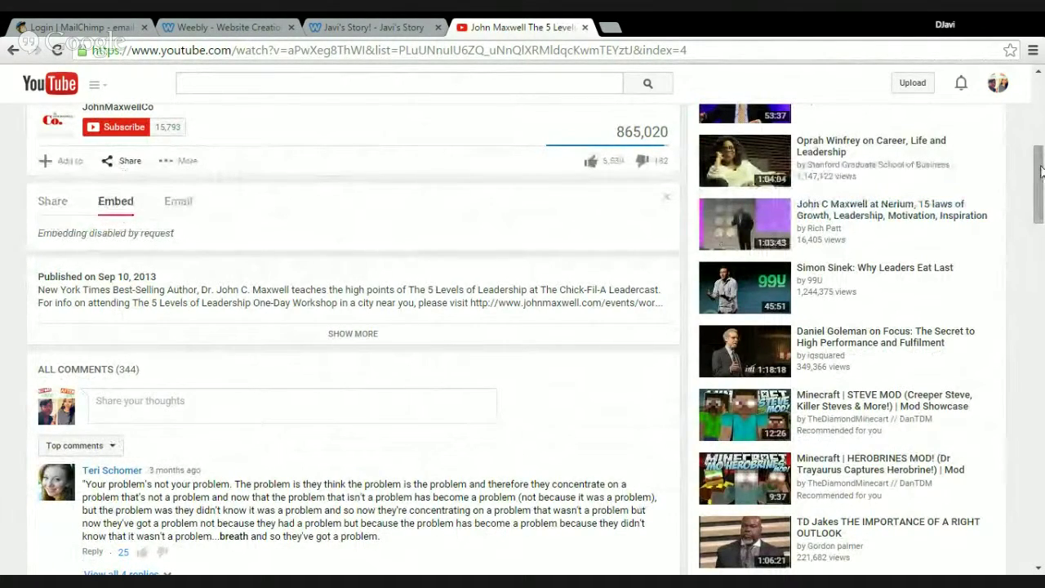
left_click(998, 87)
left_click(849, 158)
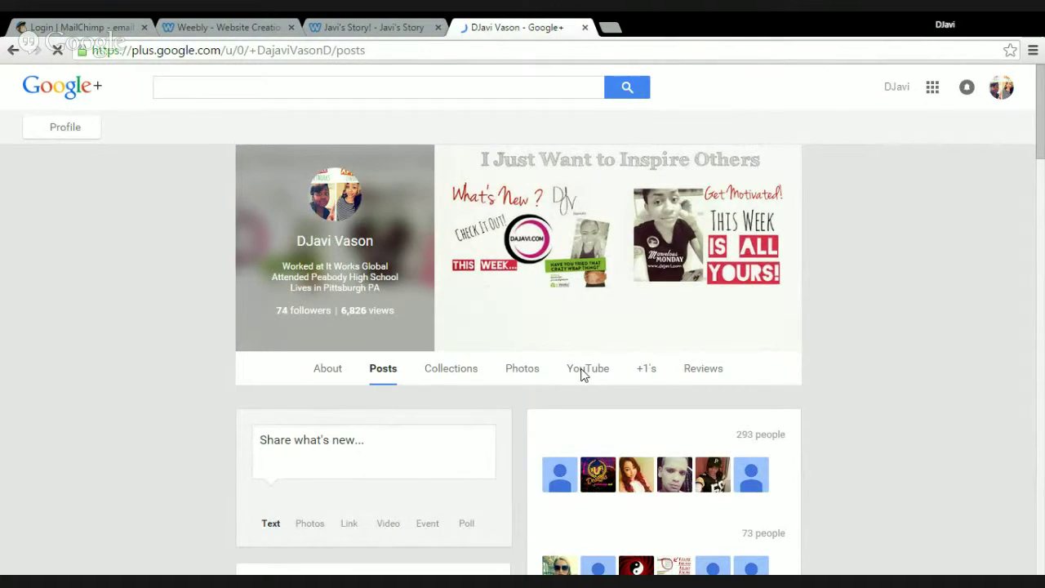
Show the profile's YouTube videos and open 'Organization Tips July 2015' in a new tab
left_click(583, 372)
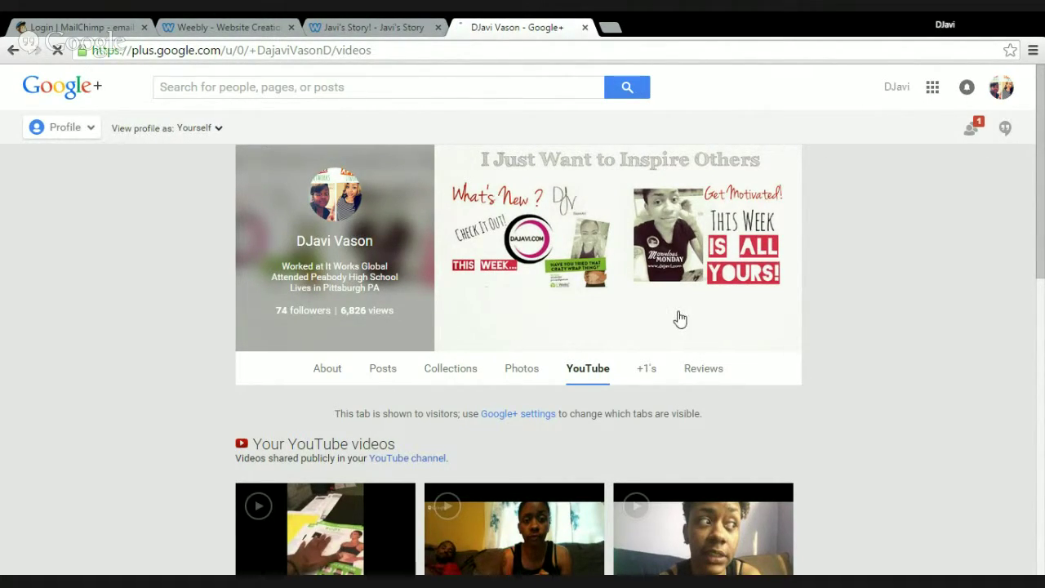
left_click(368, 543)
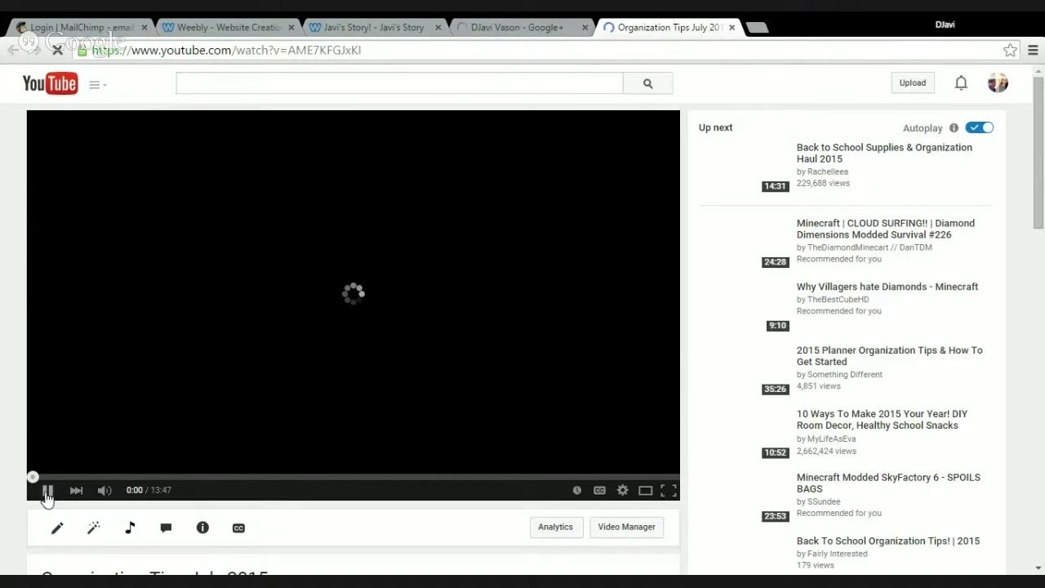
Pause the Organization Tips July 2015 video
left_click(47, 491)
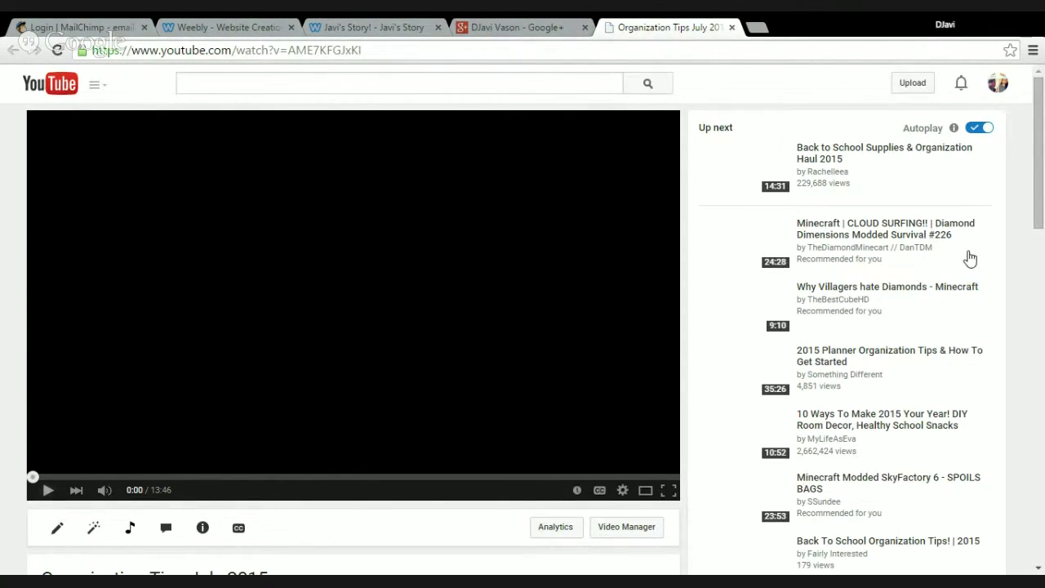
scroll(1039, 210, "down", 3)
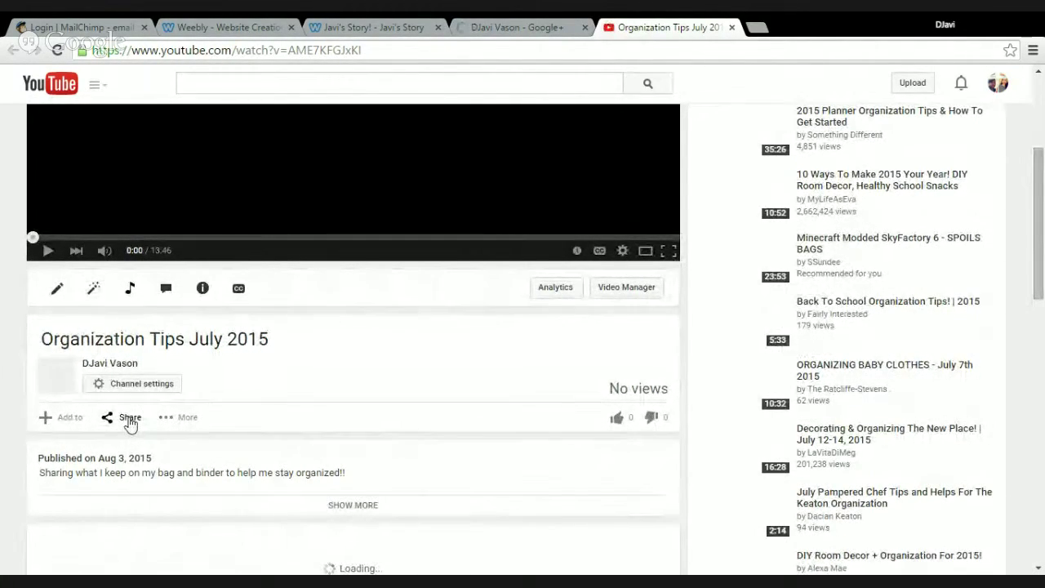
scroll(130, 425, "up", 3)
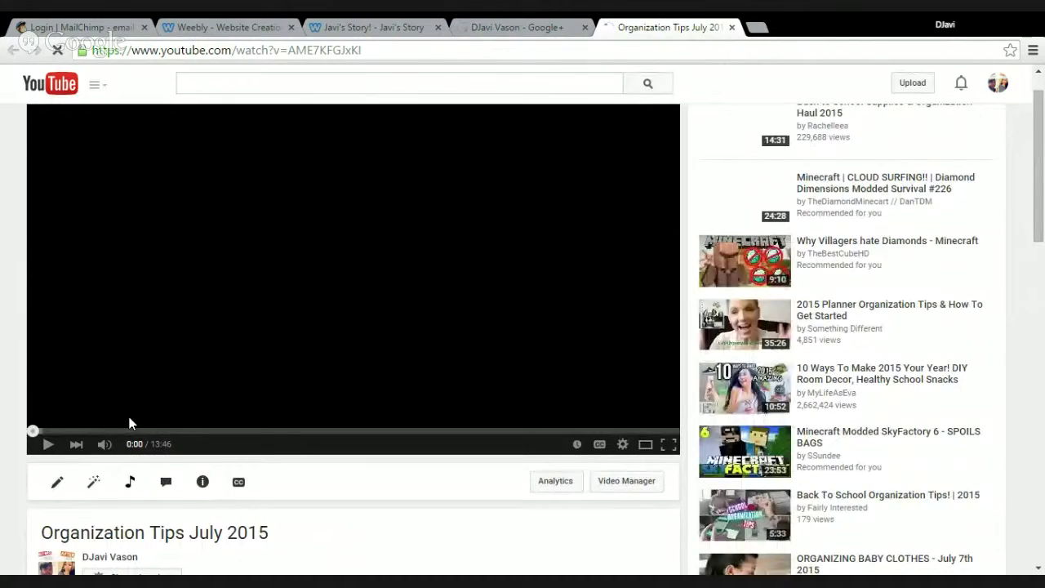
scroll(814, 391, "down", 2)
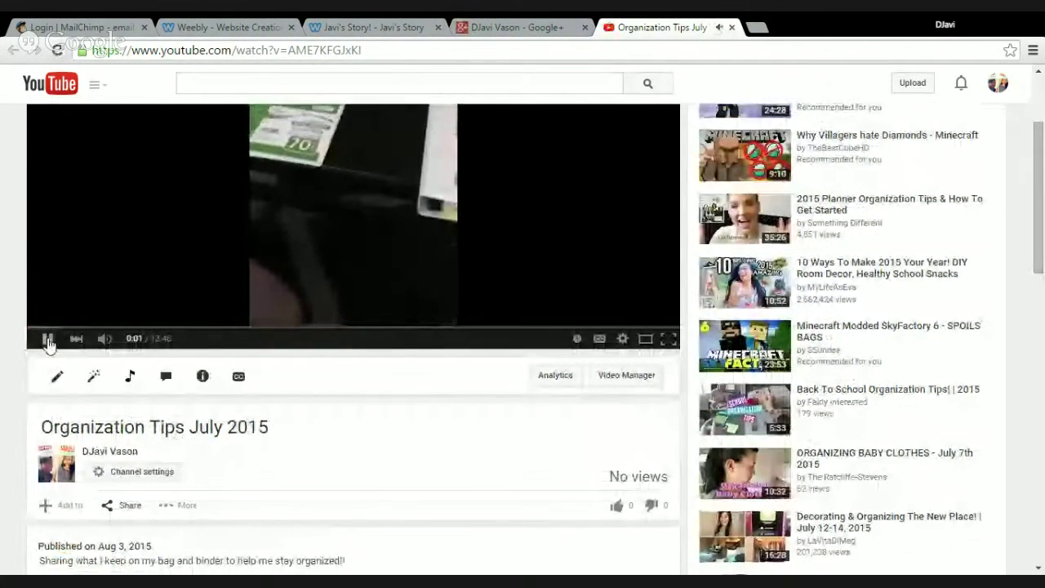
left_click(46, 340)
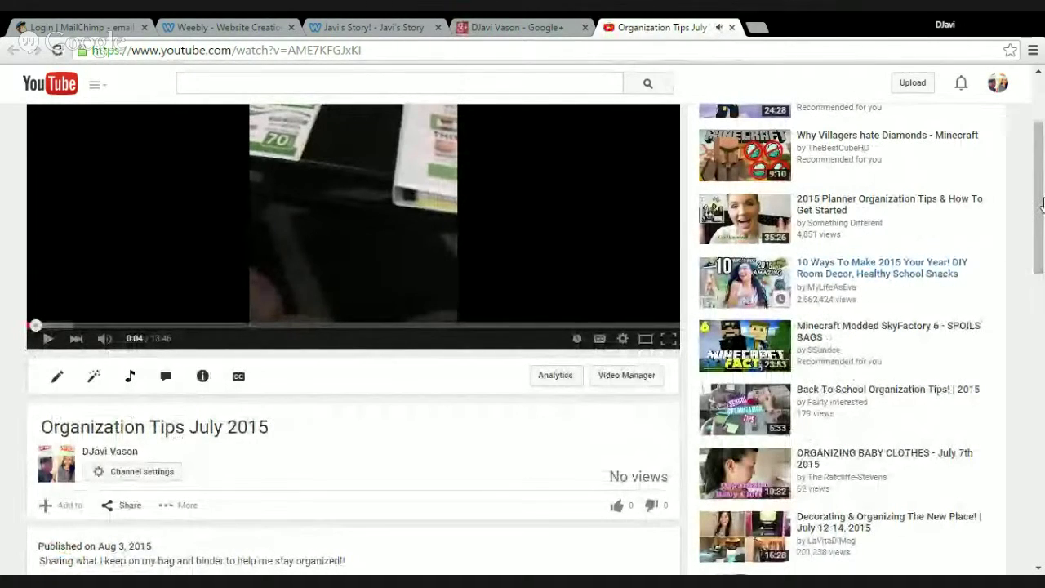
scroll(376, 243, "down", 3)
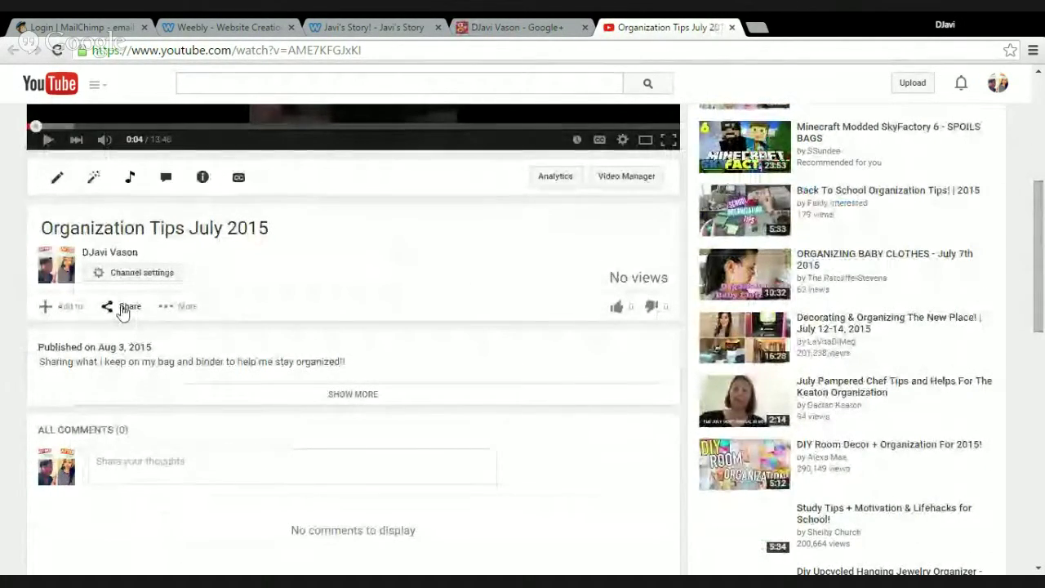
left_click(122, 307)
left_click(111, 350)
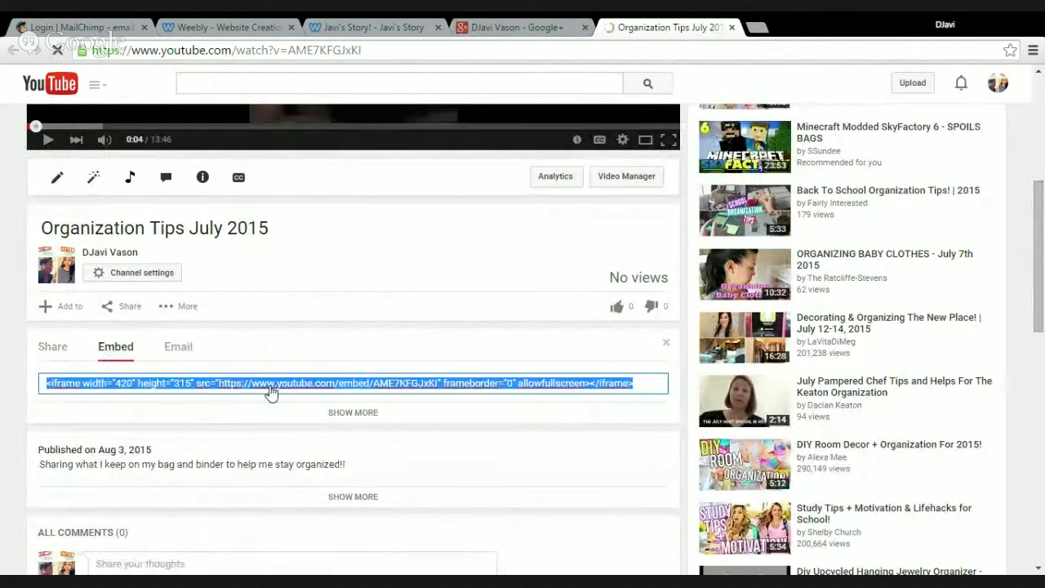
double_click(271, 381)
key("ctrl+c")
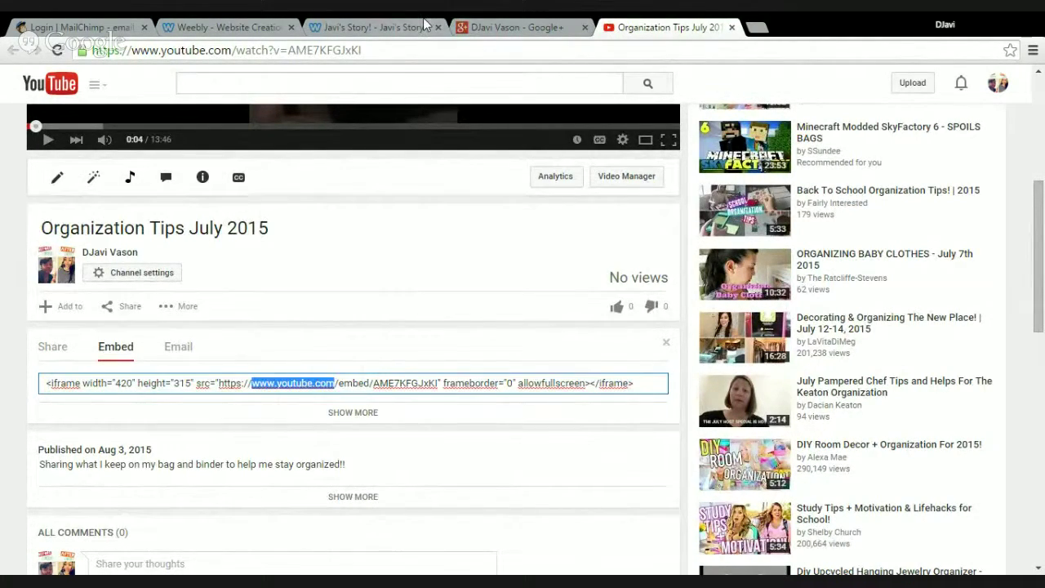
left_click(387, 31)
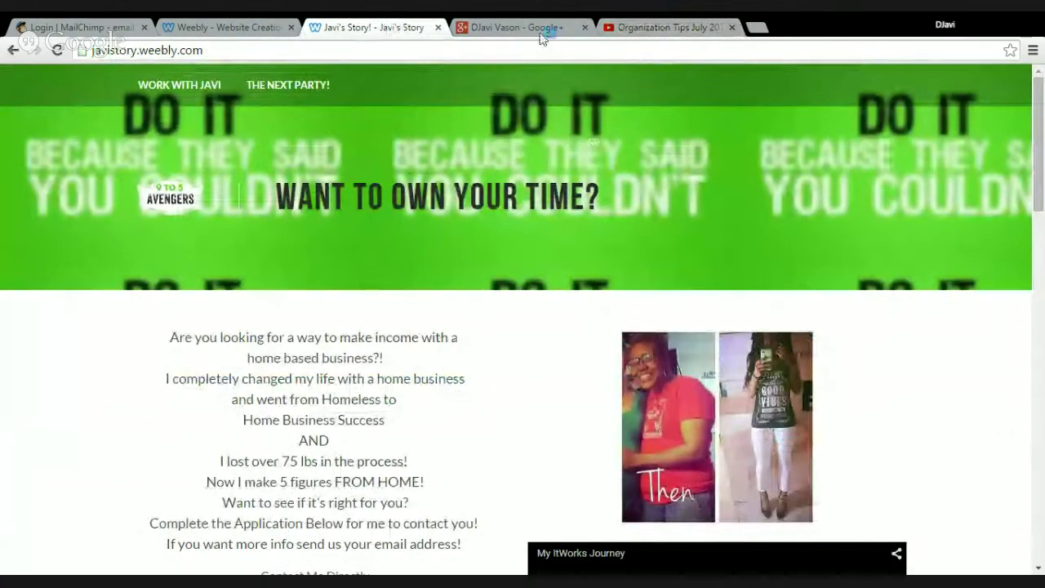
left_click(438, 29)
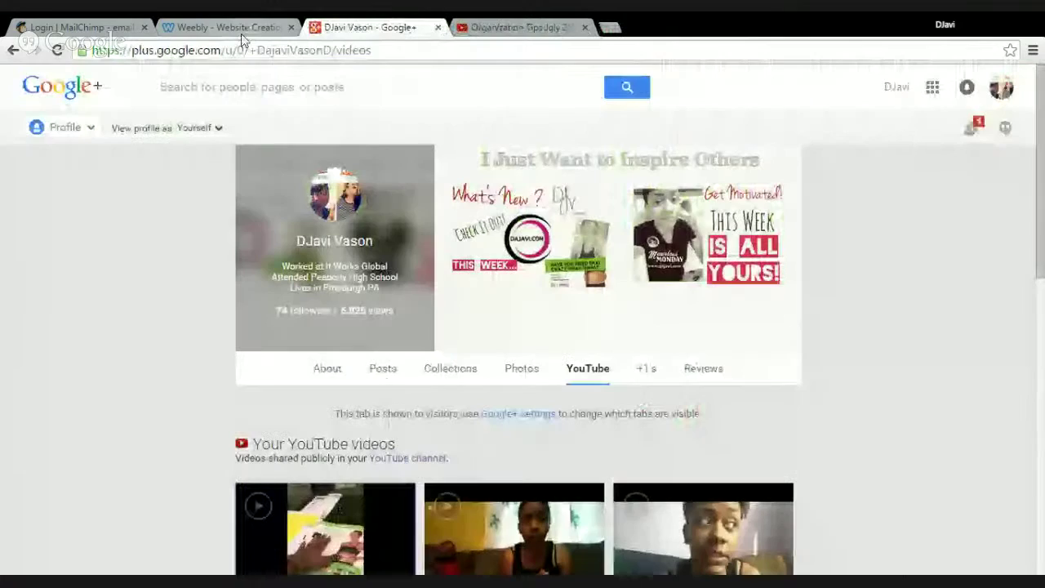
left_click(237, 29)
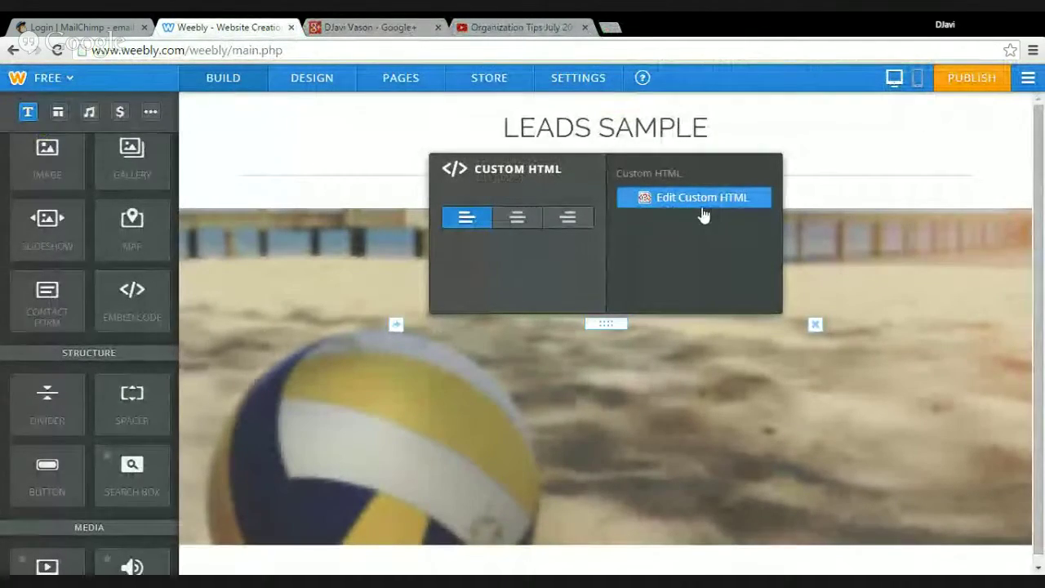
left_click(698, 210)
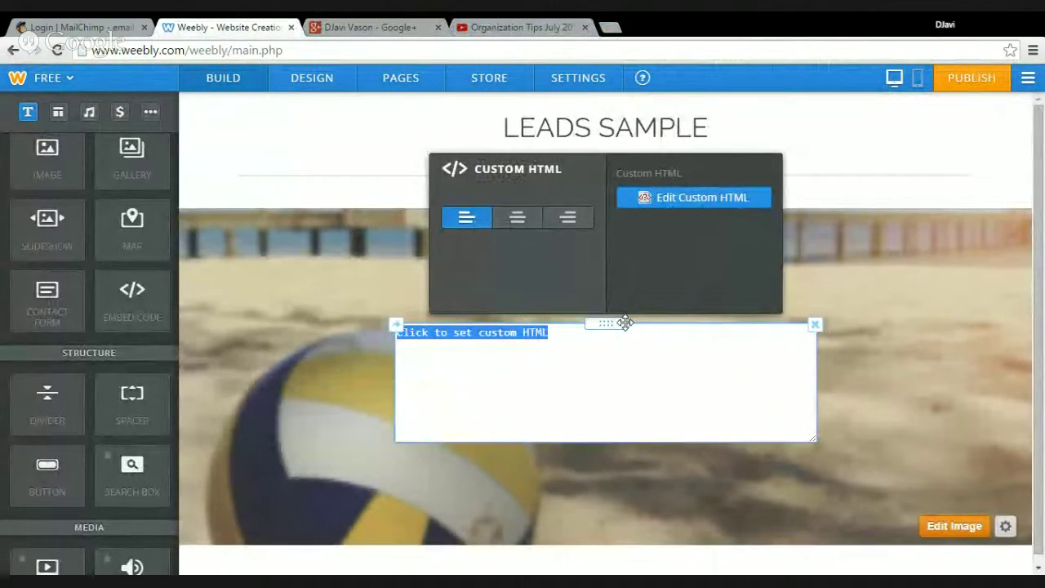
key("BackSpace")
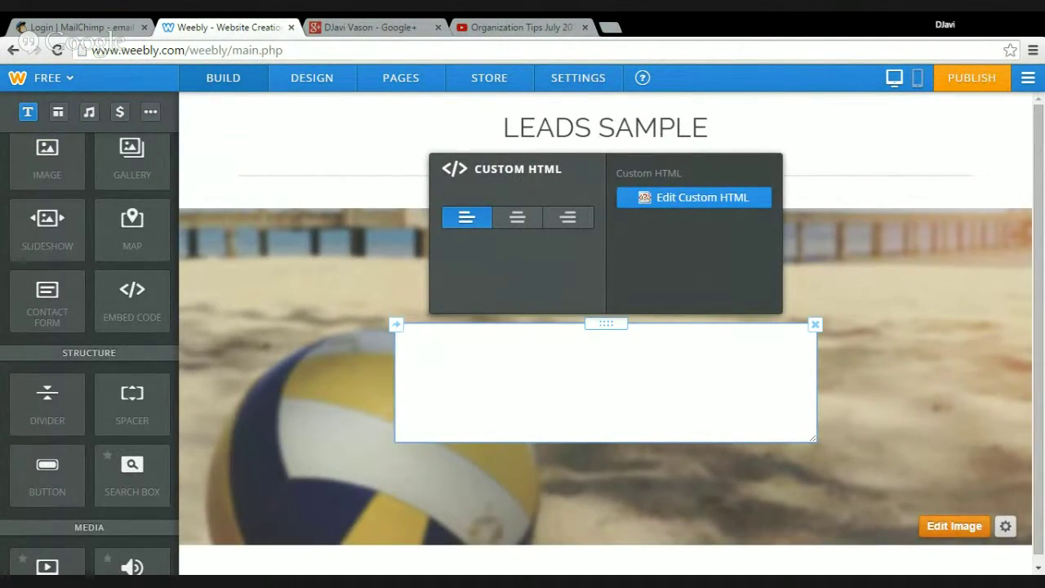
key("ctrl+v")
left_click(515, 222)
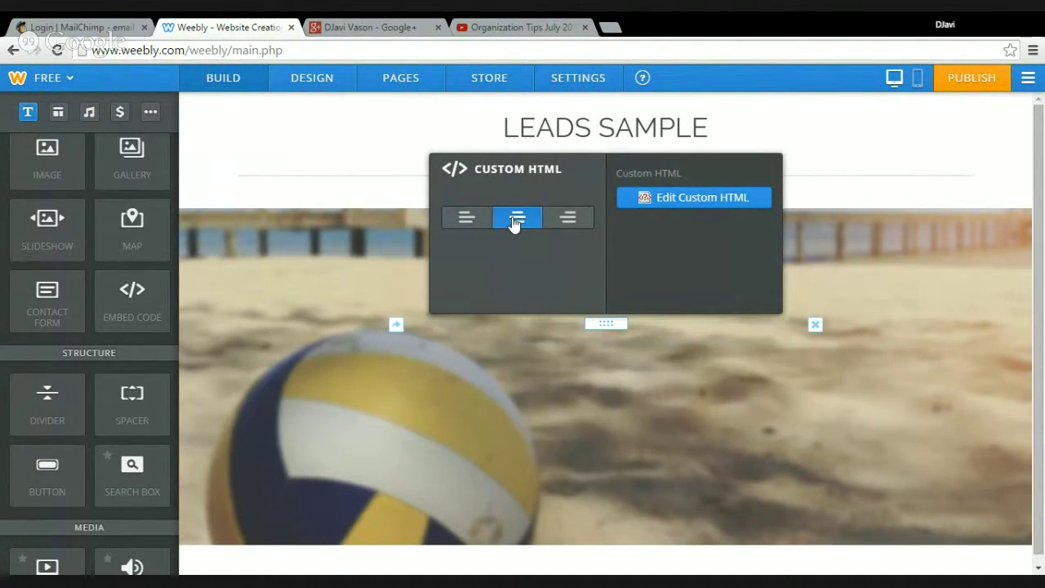
Reopen the custom HTML block, delete the pasted text, and return to the YouTube video
left_click(912, 335)
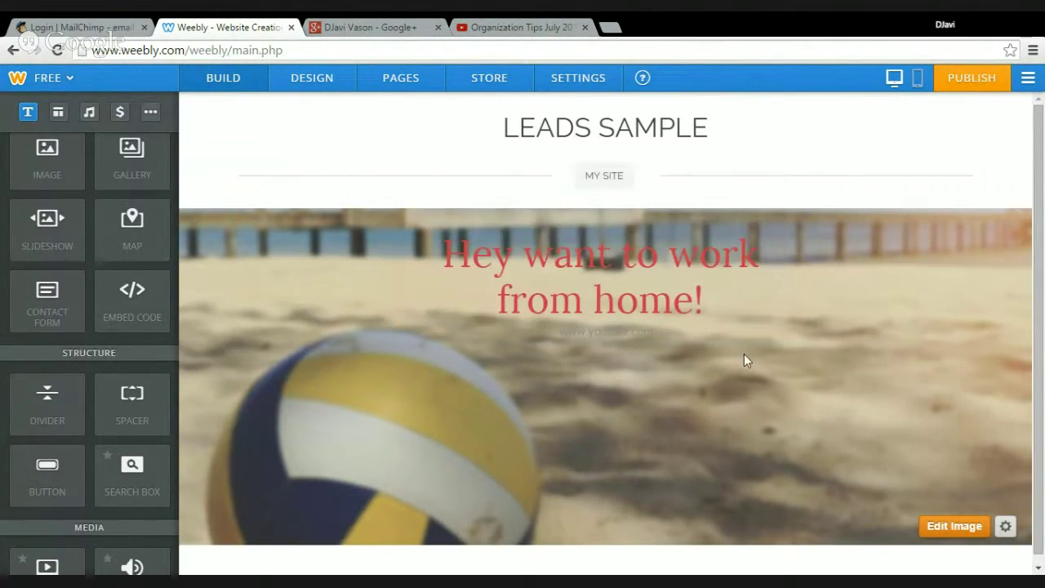
left_click(659, 340)
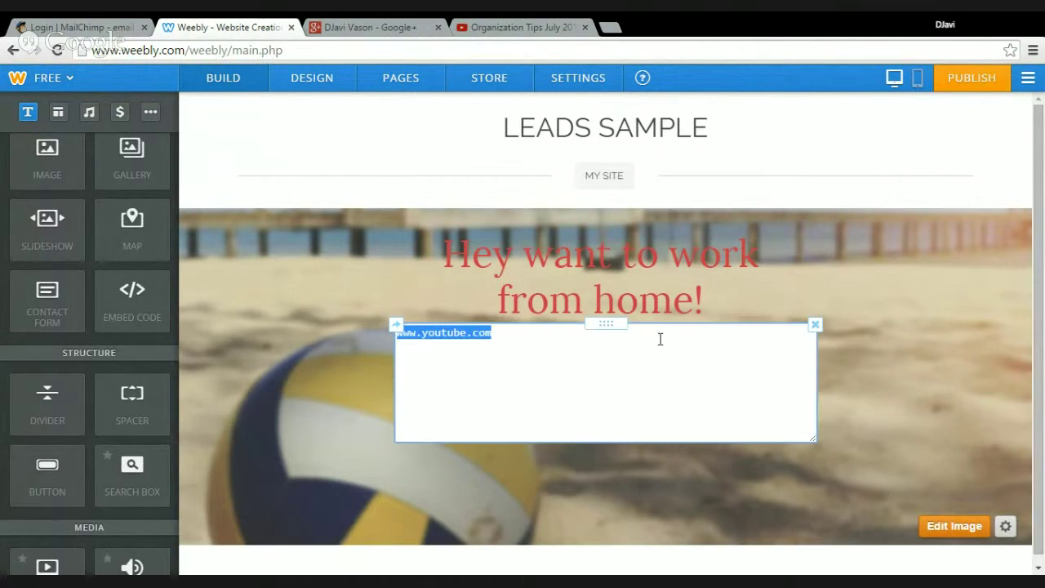
key("BackSpace")
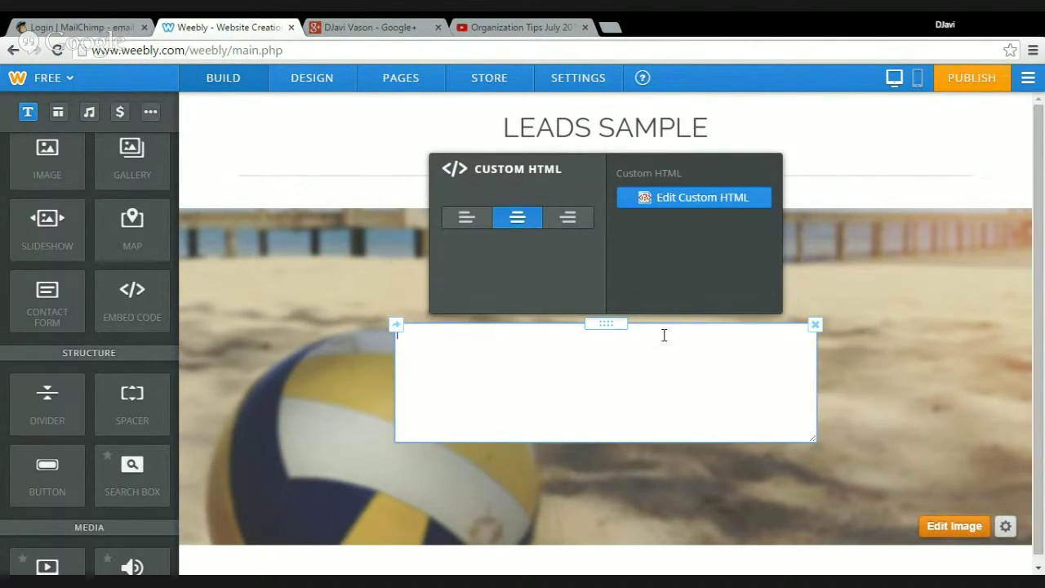
left_click(526, 26)
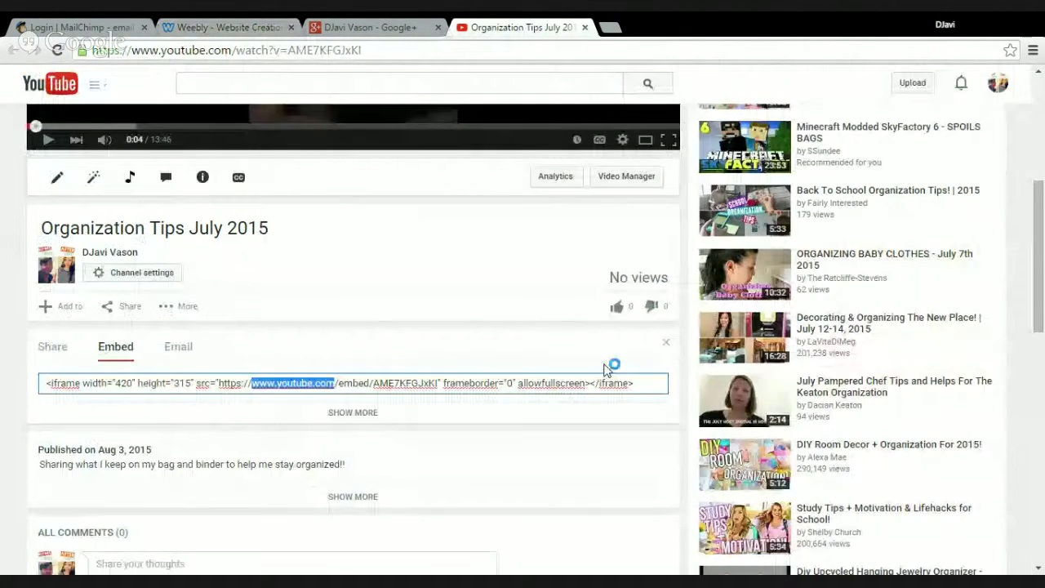
Select the full YouTube iframe embed code, then return to Weebly with the HTML panel closed
left_click(659, 387)
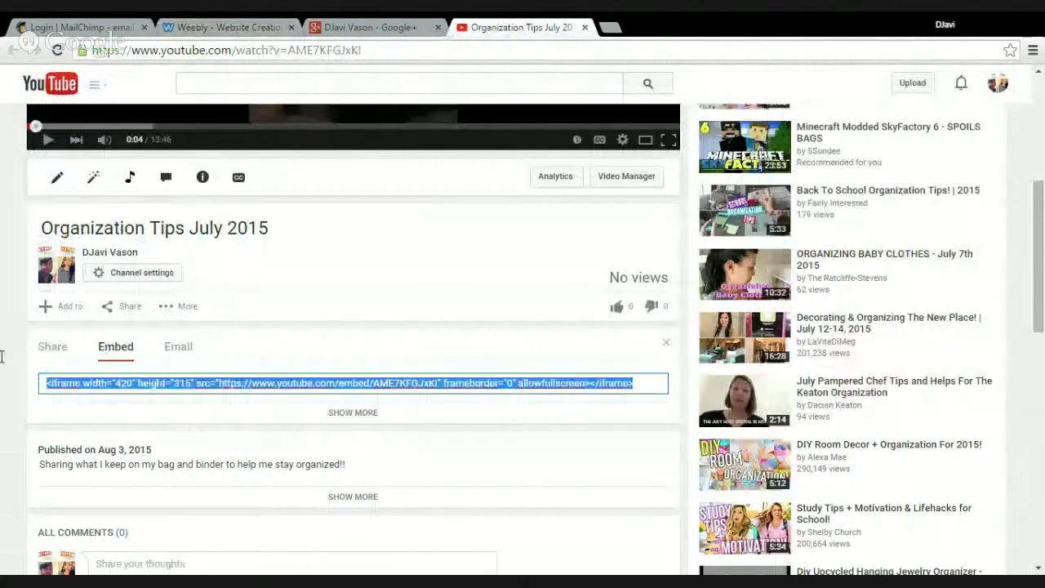
double_click(262, 395)
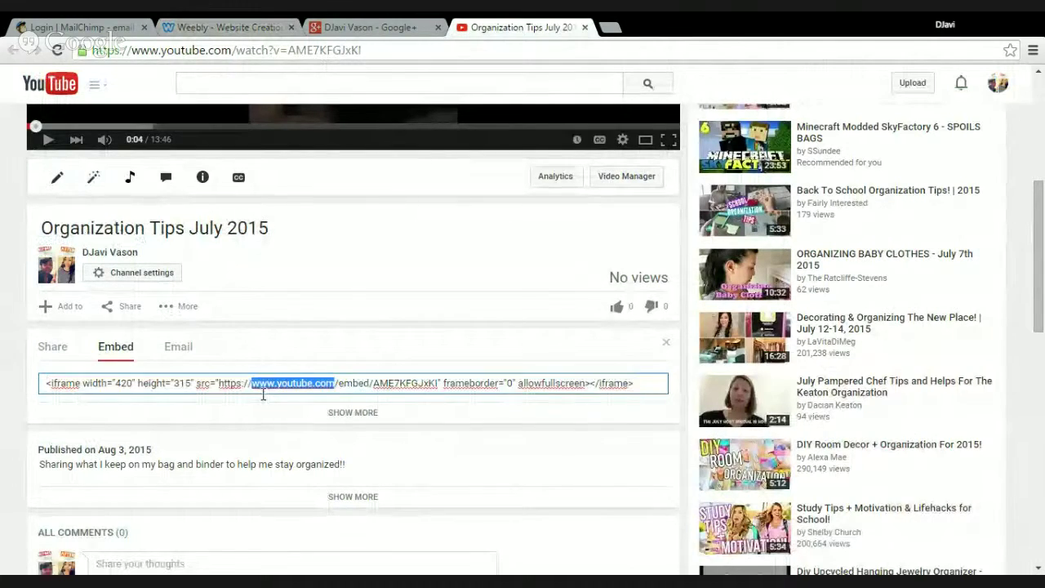
left_click(648, 384)
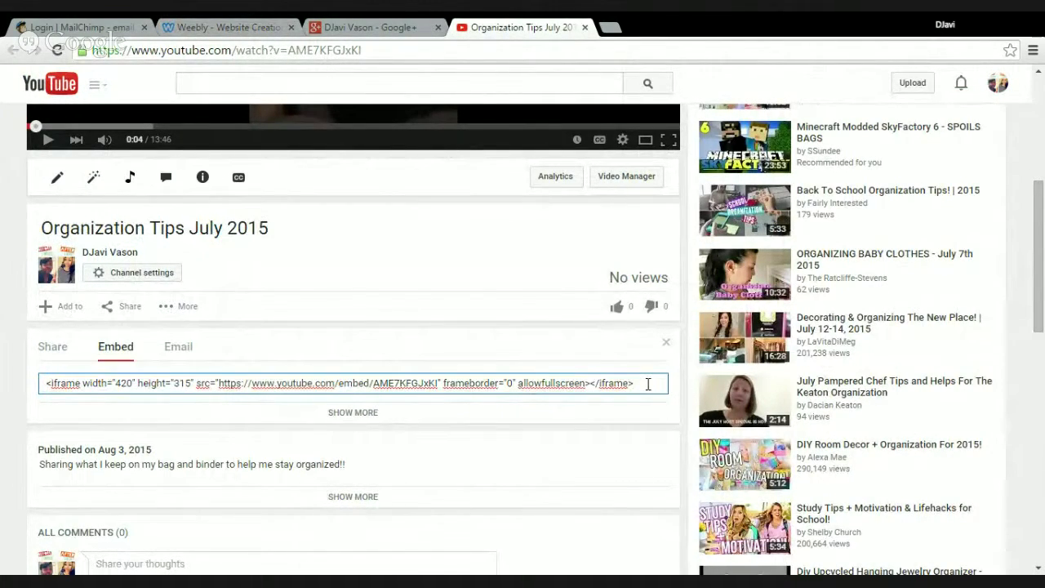
left_click_drag(647, 384, 2, 388)
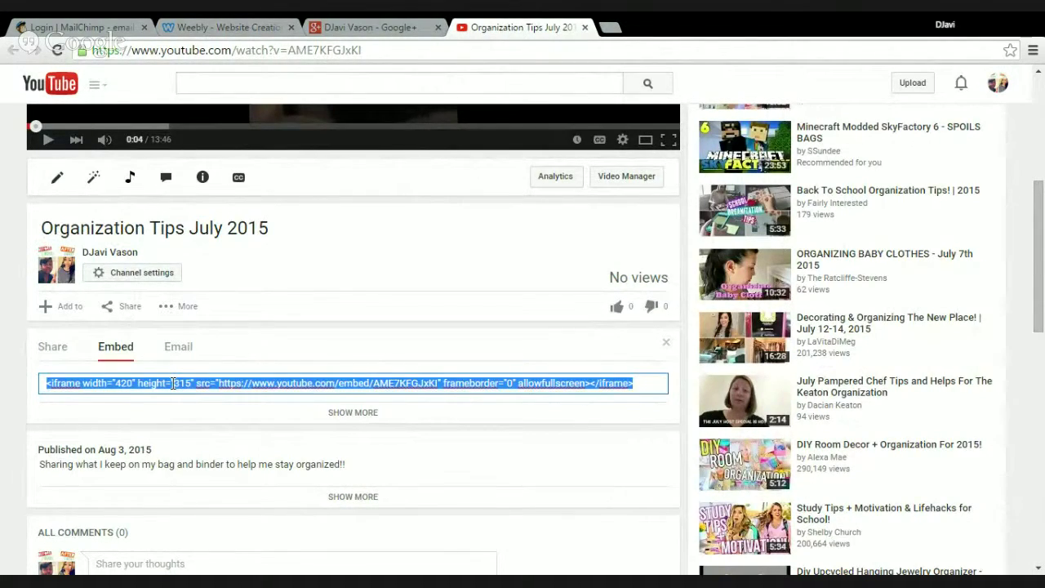
left_click(274, 383)
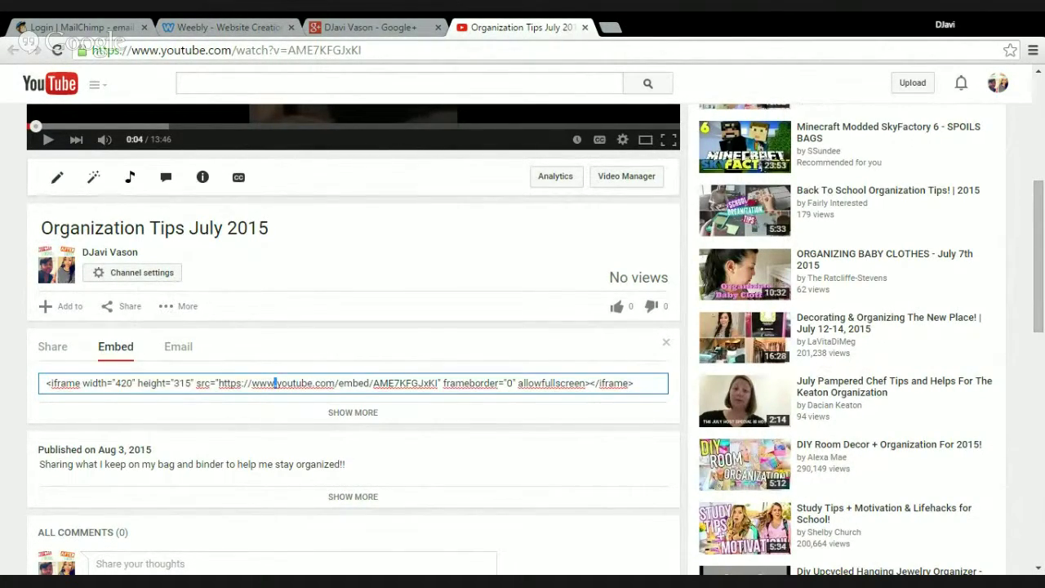
left_click_drag(302, 383, 637, 384)
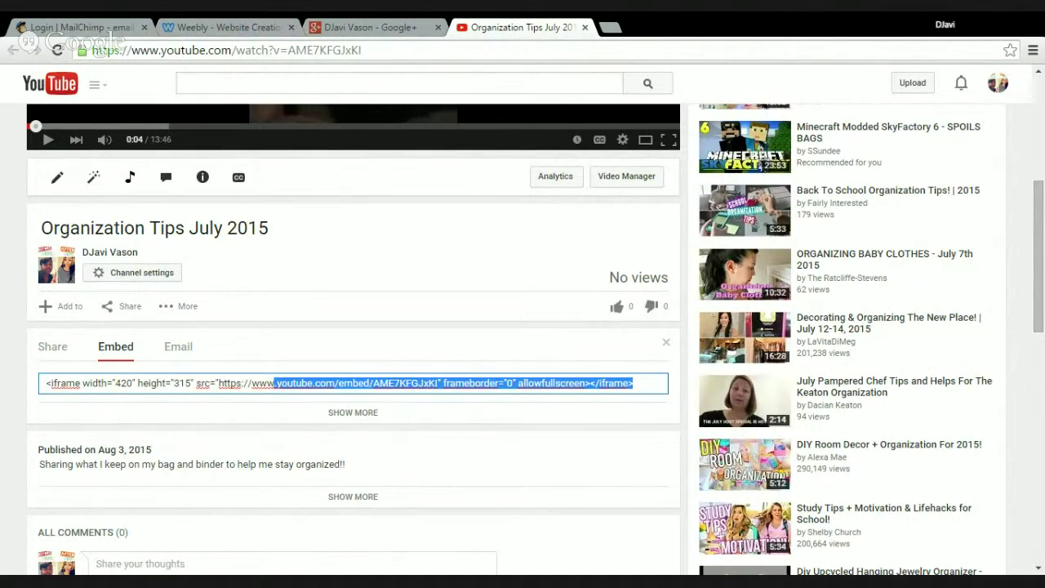
left_click_drag(274, 383, 45, 383)
key("ctrl+c")
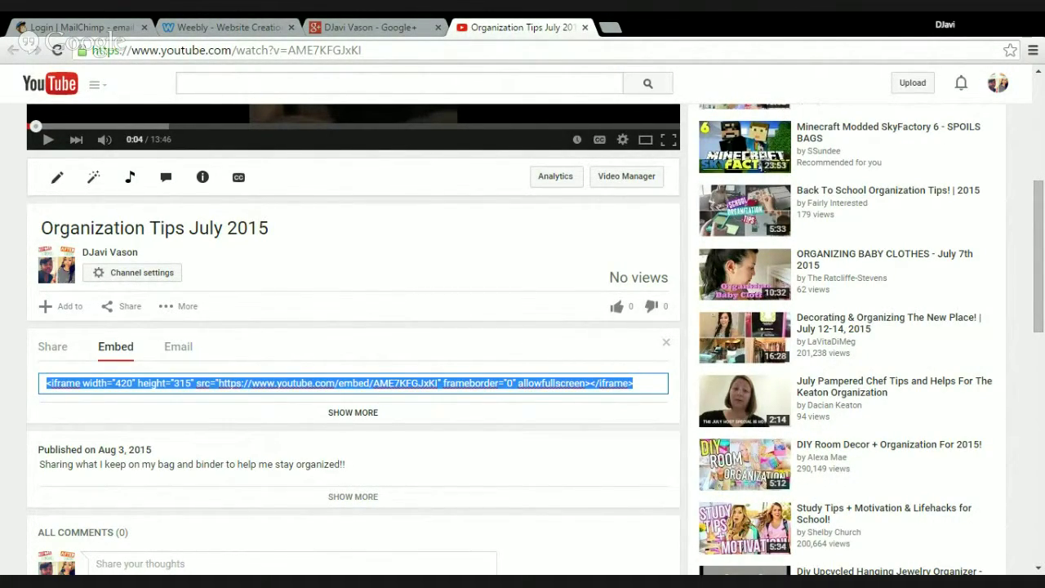
left_click(229, 27)
left_click(606, 392)
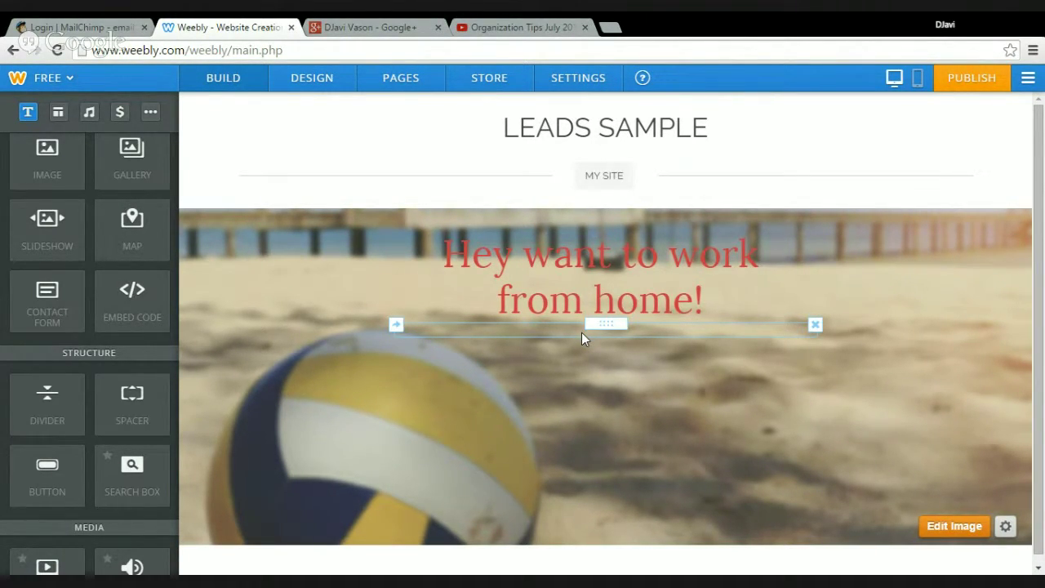
Delete the empty element under the red headline and drop in a new Embed Code block
left_click(550, 317)
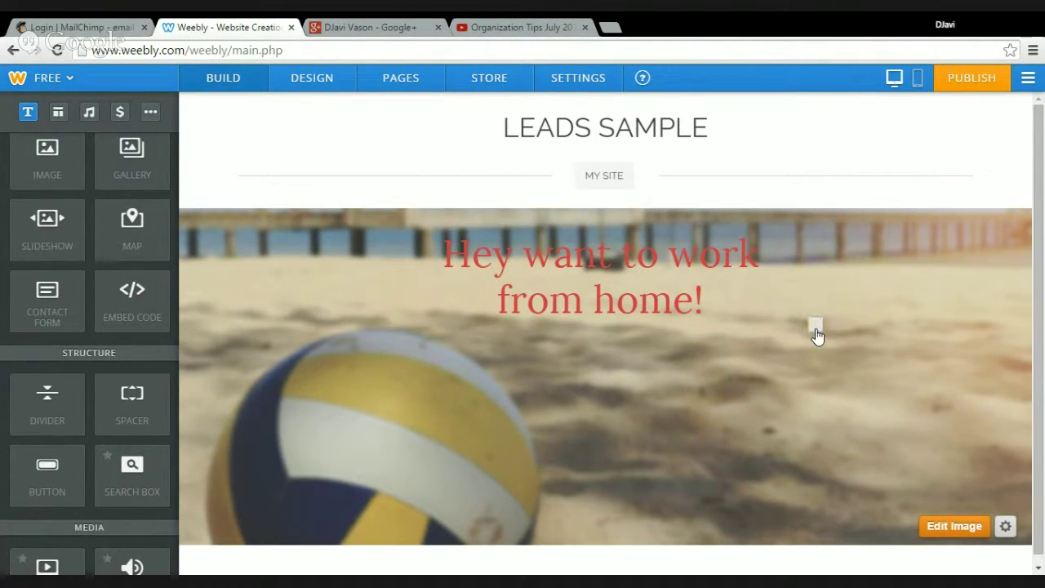
left_click(815, 325)
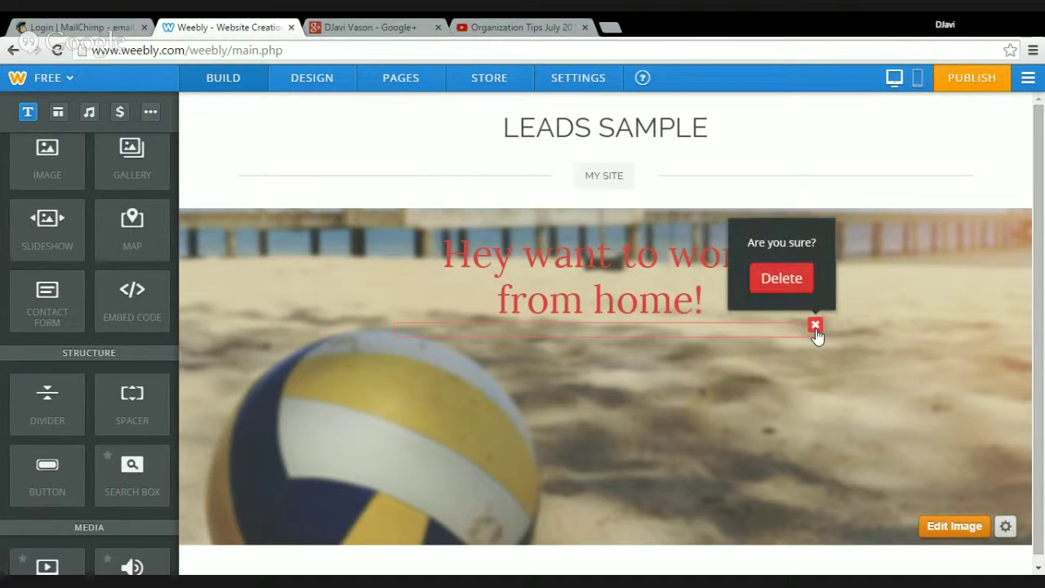
left_click(781, 278)
left_click_drag(147, 306, 634, 389)
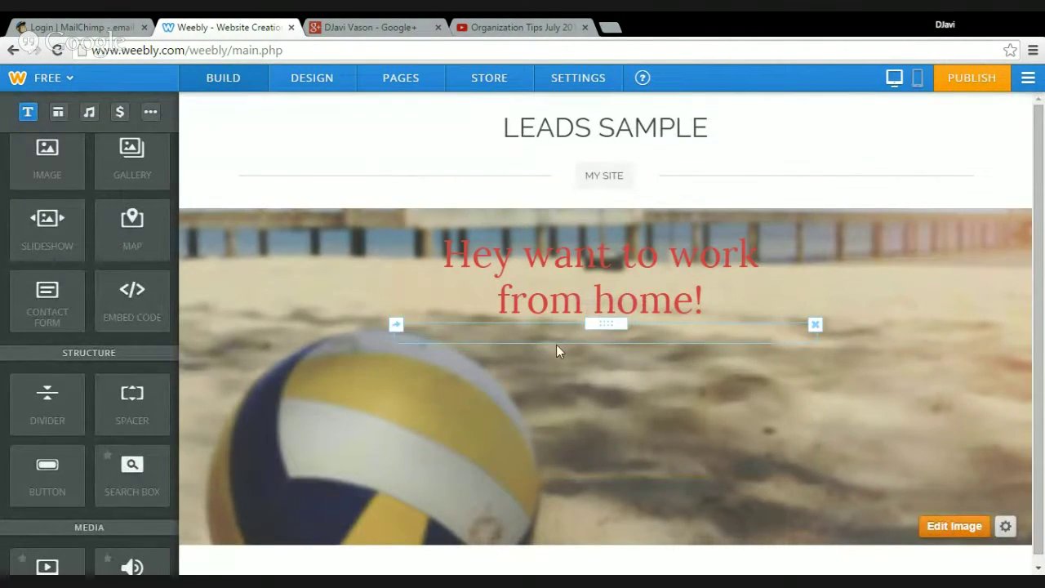
Replace the embed block's placeholder with the YouTube iframe code, centre it, and close the settings
left_click(560, 336)
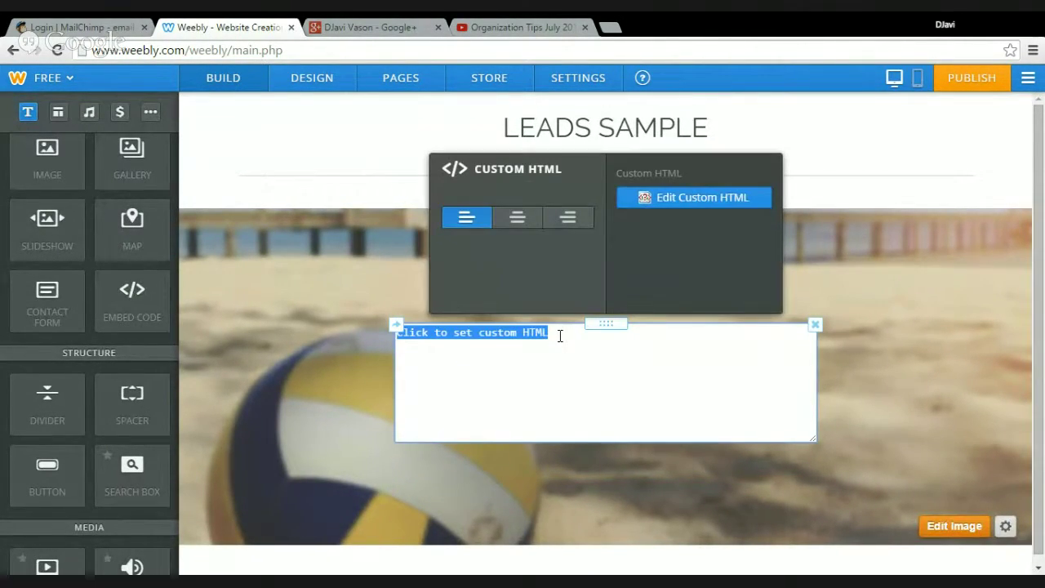
key("BackSpace")
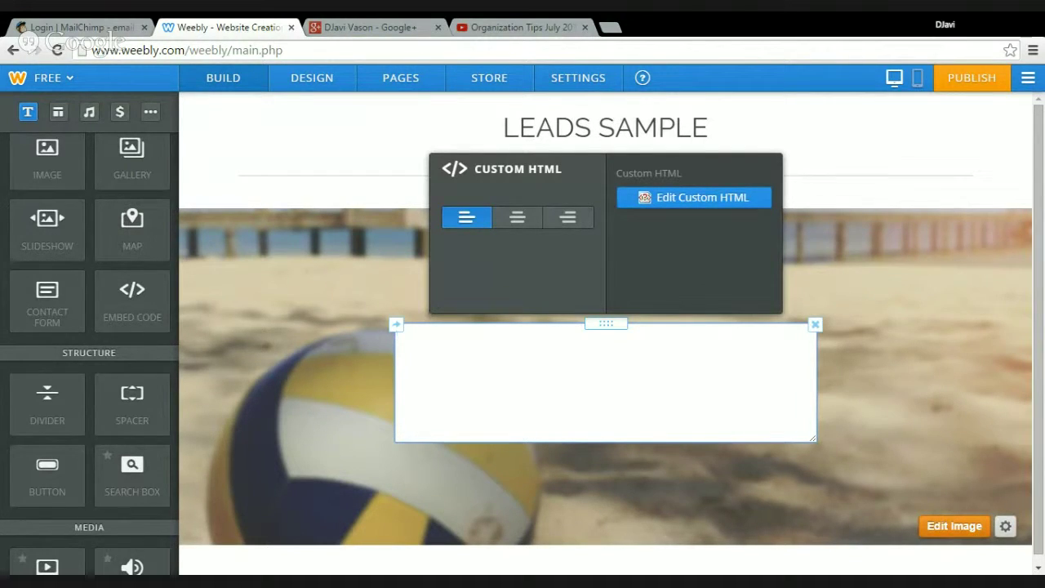
key("ctrl+v")
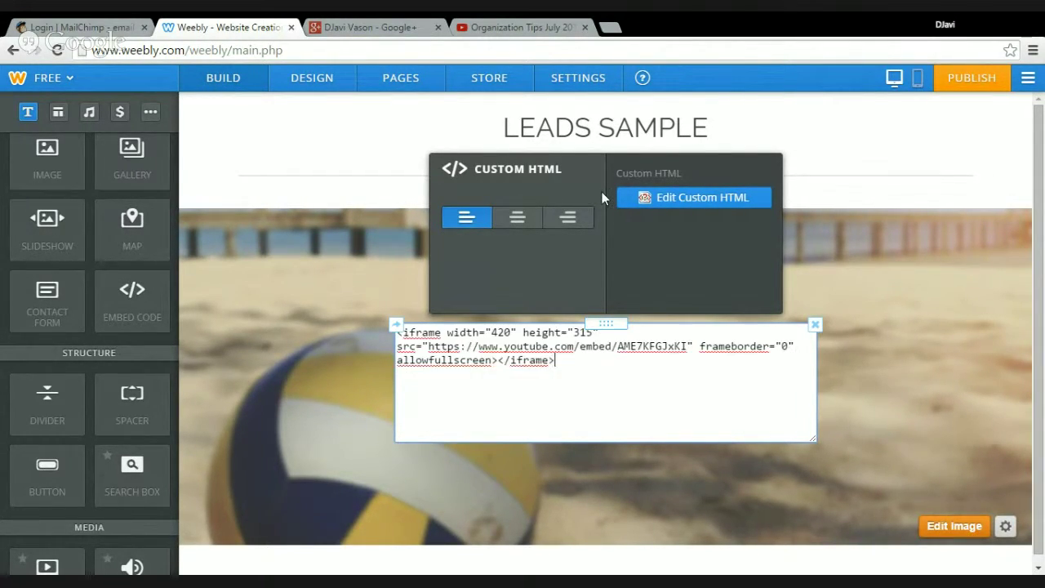
left_click(511, 226)
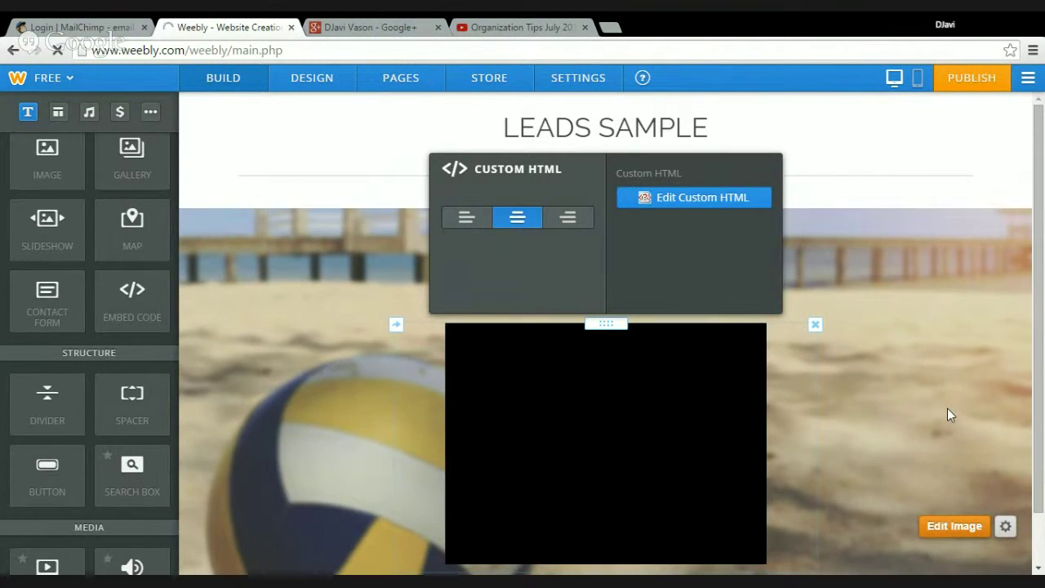
left_click(948, 414)
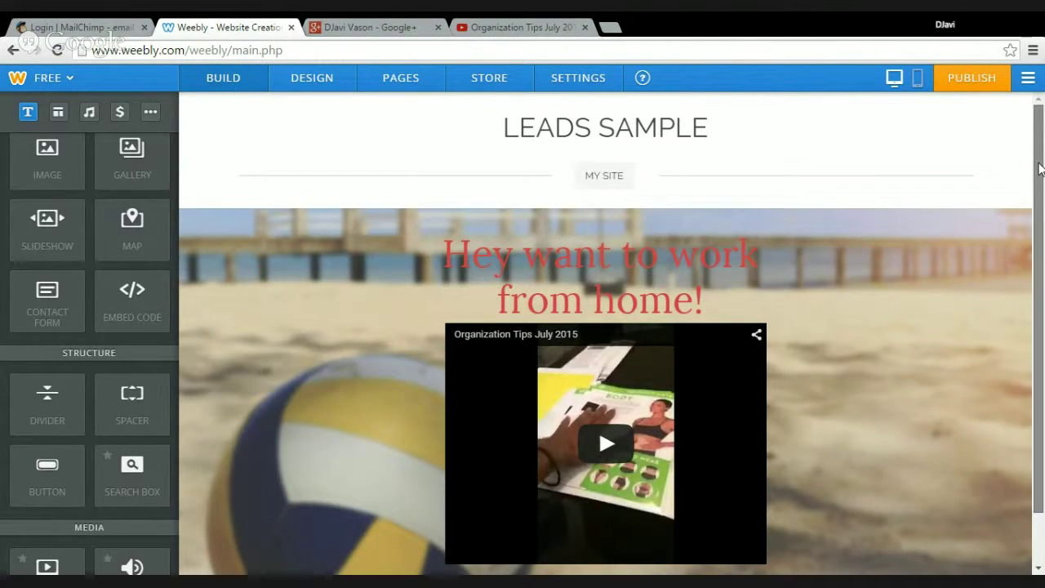
left_click_drag(1039, 168, 1042, 231)
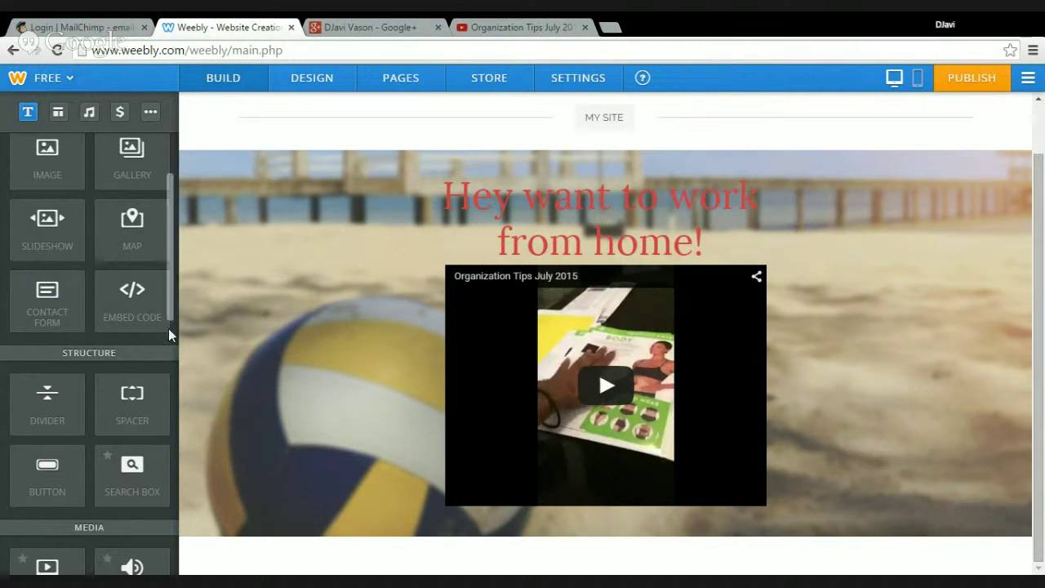
left_click_drag(172, 324, 171, 393)
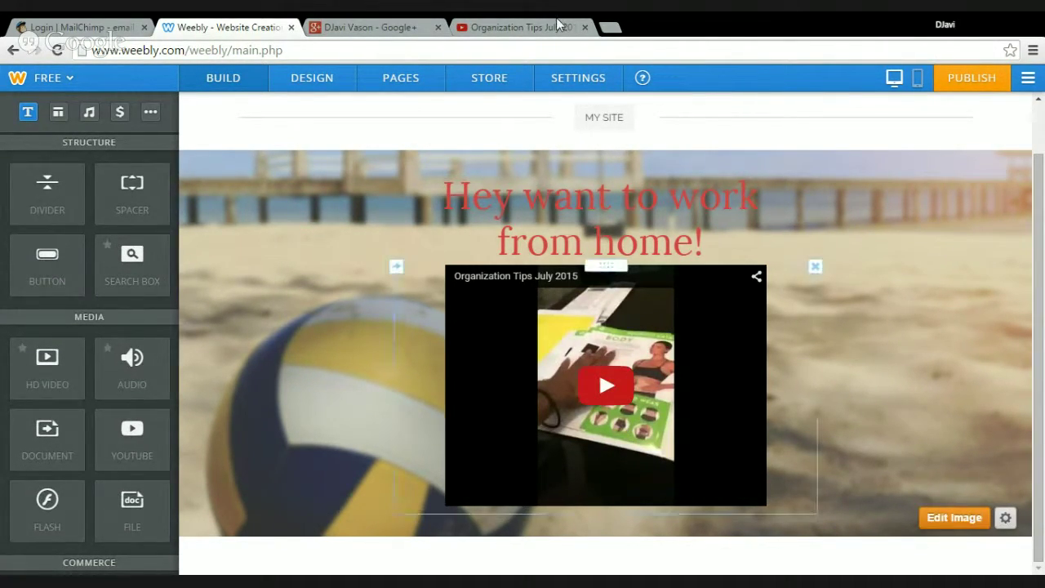
left_click(369, 27)
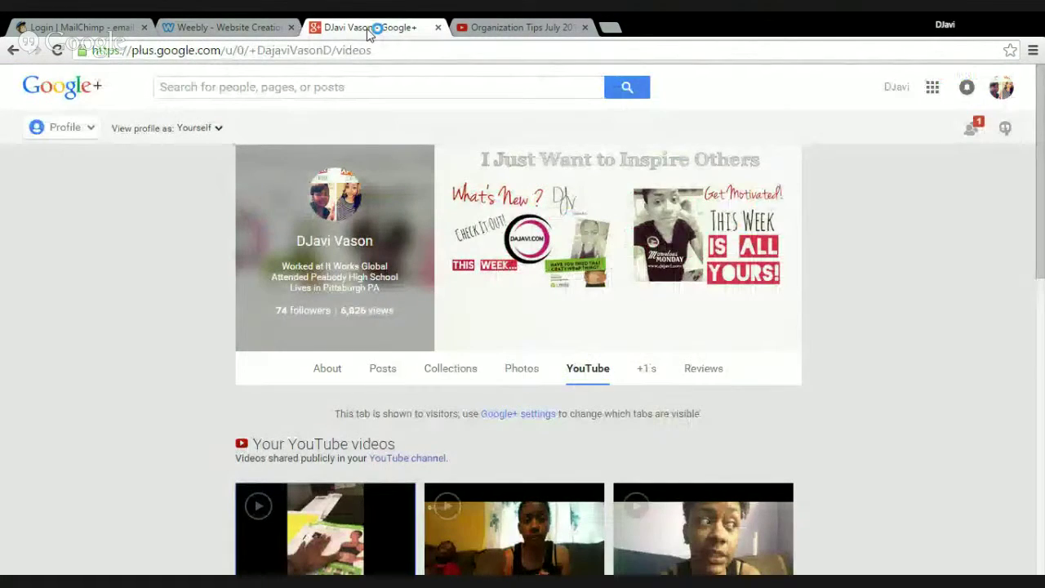
left_click(505, 30)
left_click(56, 350)
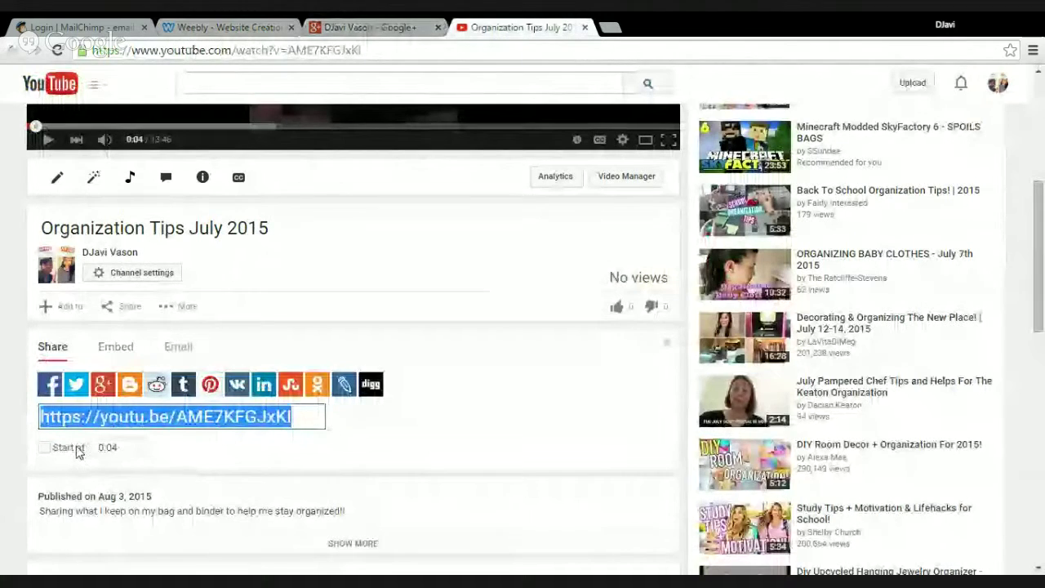
left_click(369, 27)
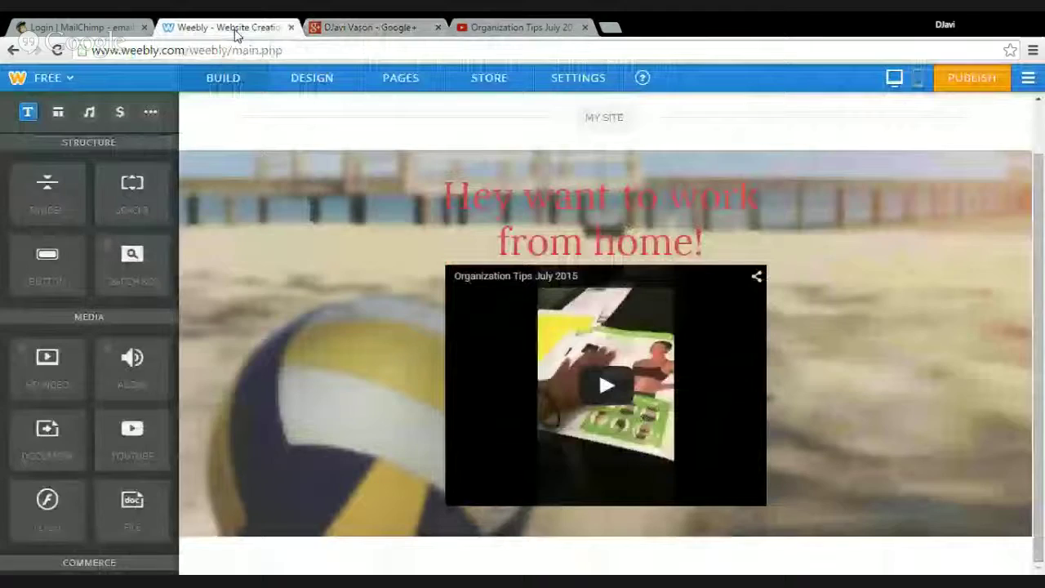
left_click(233, 28)
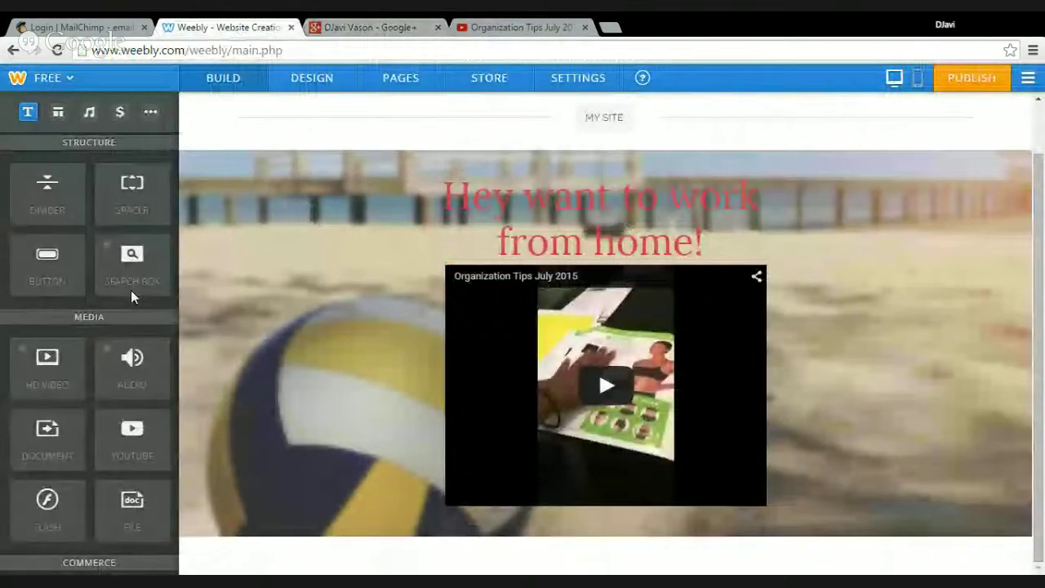
Add a YouTube element beside the embedded video, open its settings, and fetch the video's share link
left_click_drag(132, 437, 390, 363)
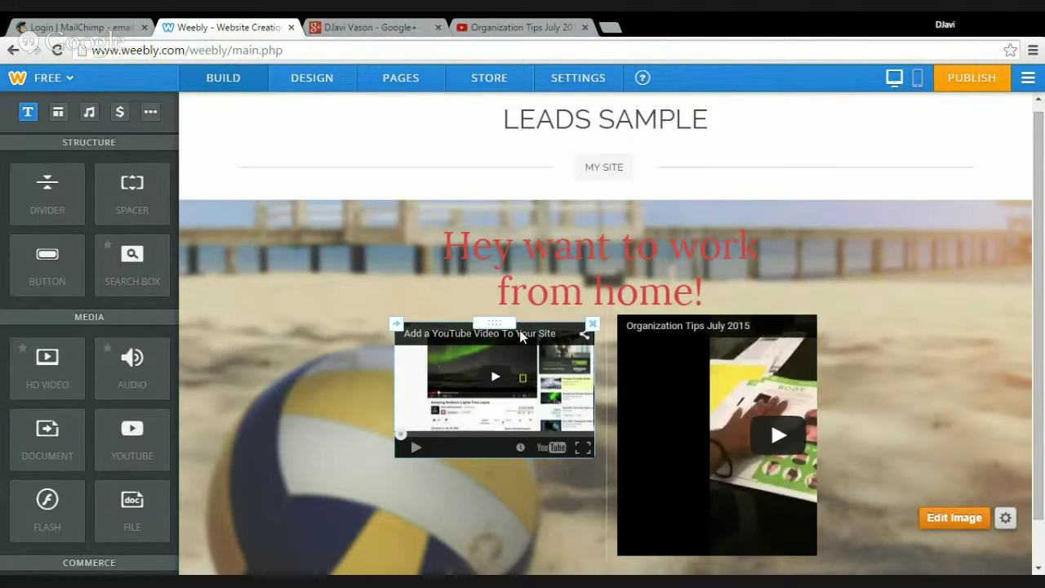
left_click(521, 337)
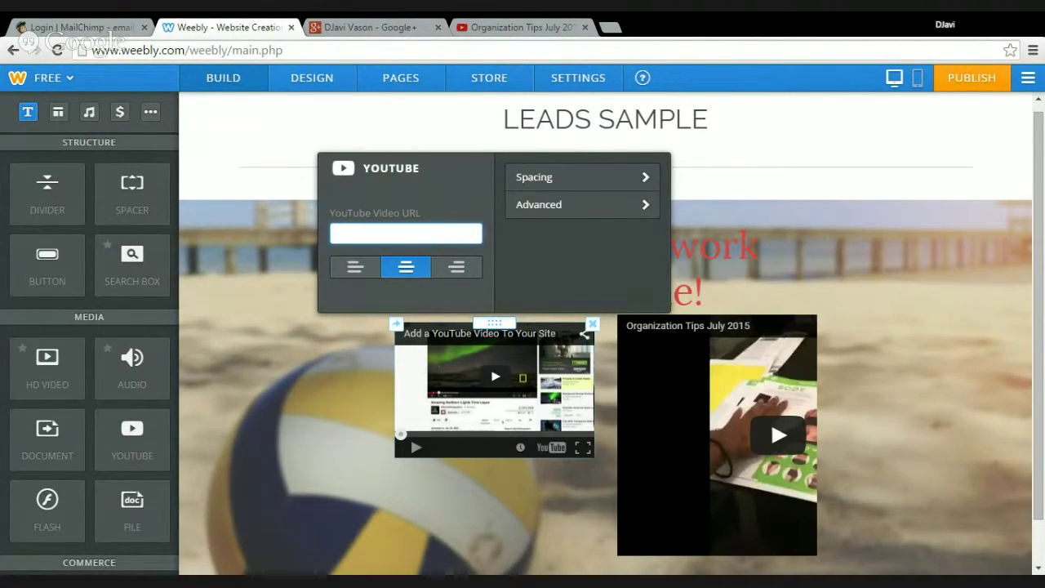
left_click(507, 31)
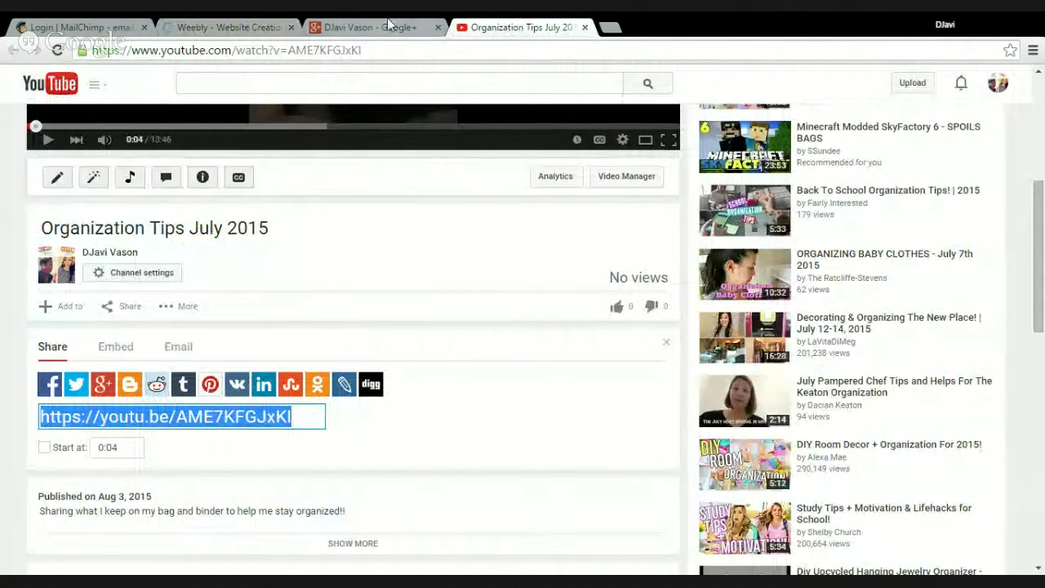
left_click(266, 31)
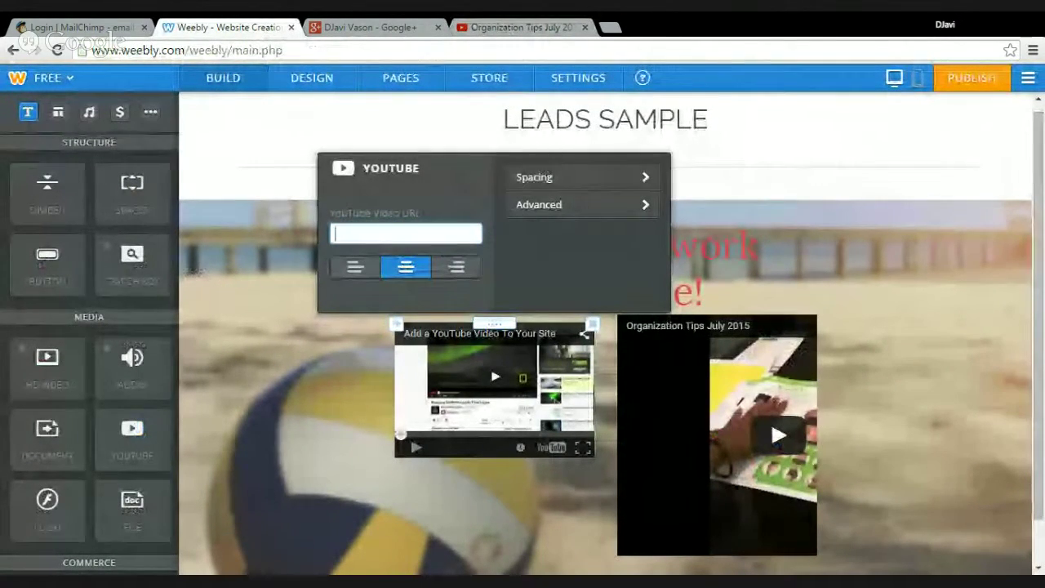
Paste the youtu.be link into the YouTube element, then delete the right-hand video
type("https://youtu.be/AME7KFGJxKI")
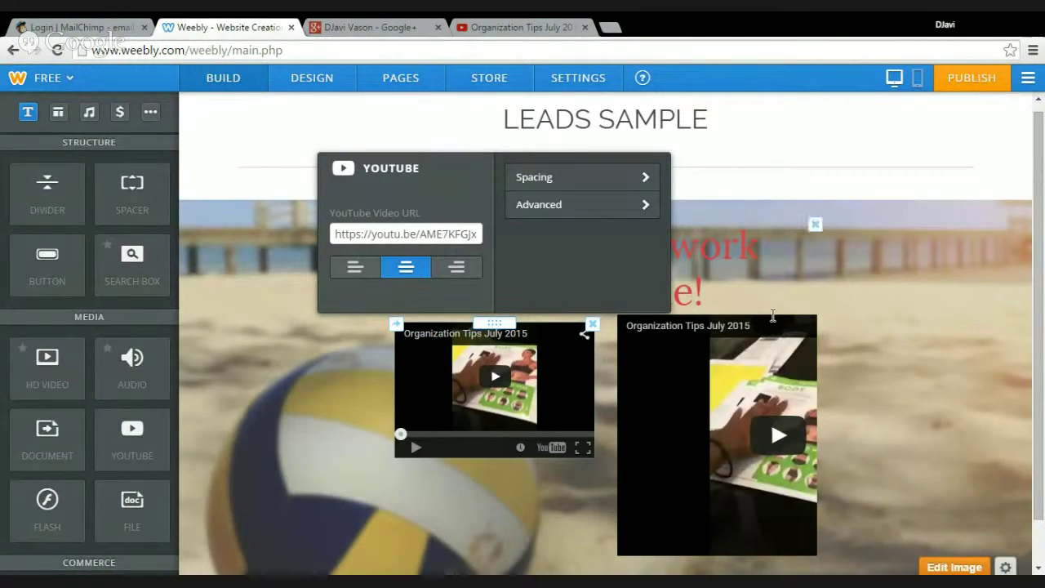
left_click(816, 316)
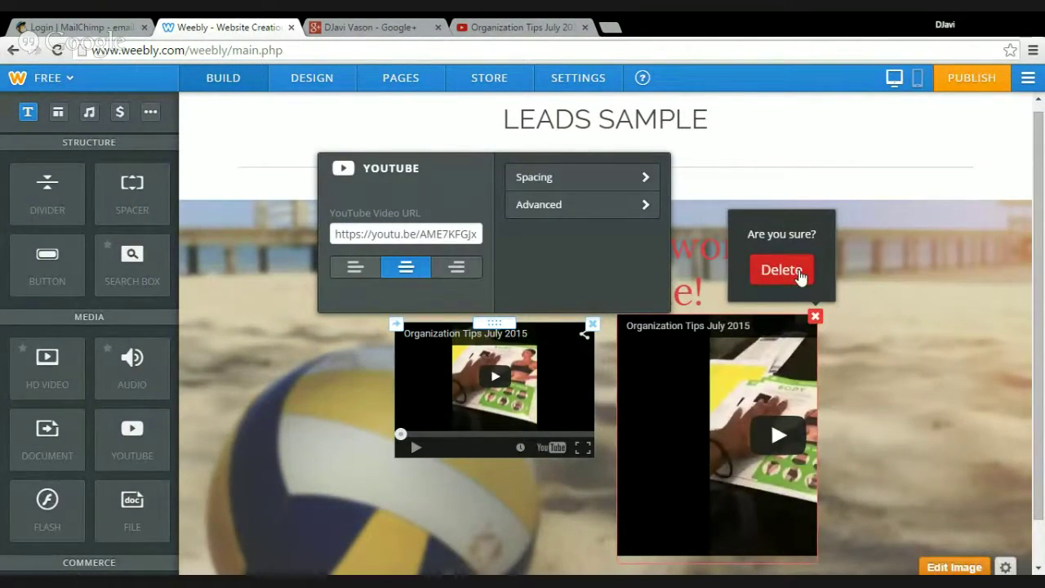
left_click(800, 276)
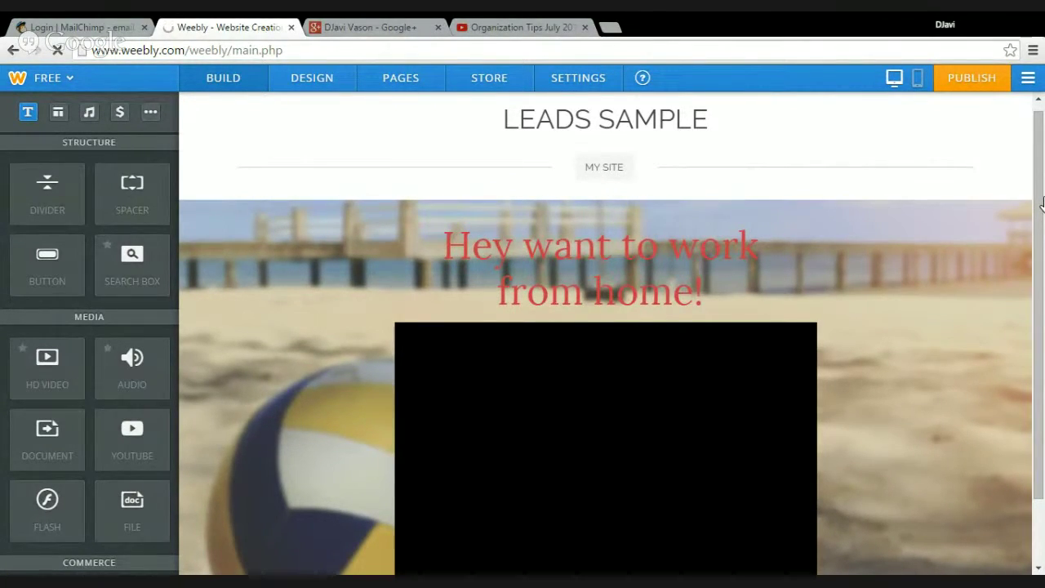
Place an empty Embed Code block above the video, select it, and switch to the MailChimp login
left_click_drag(1041, 205, 1042, 282)
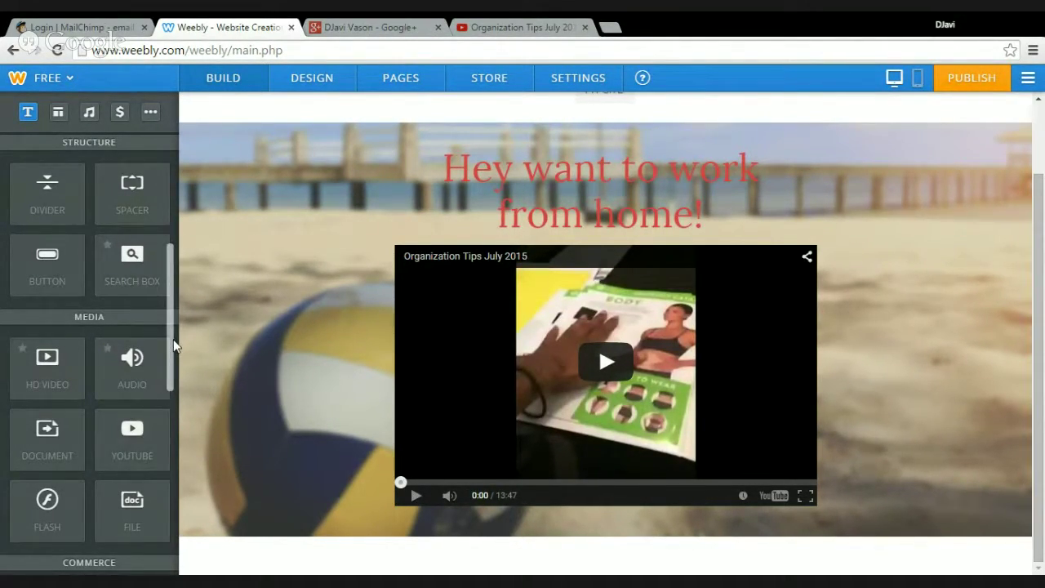
left_click_drag(172, 337, 181, 170)
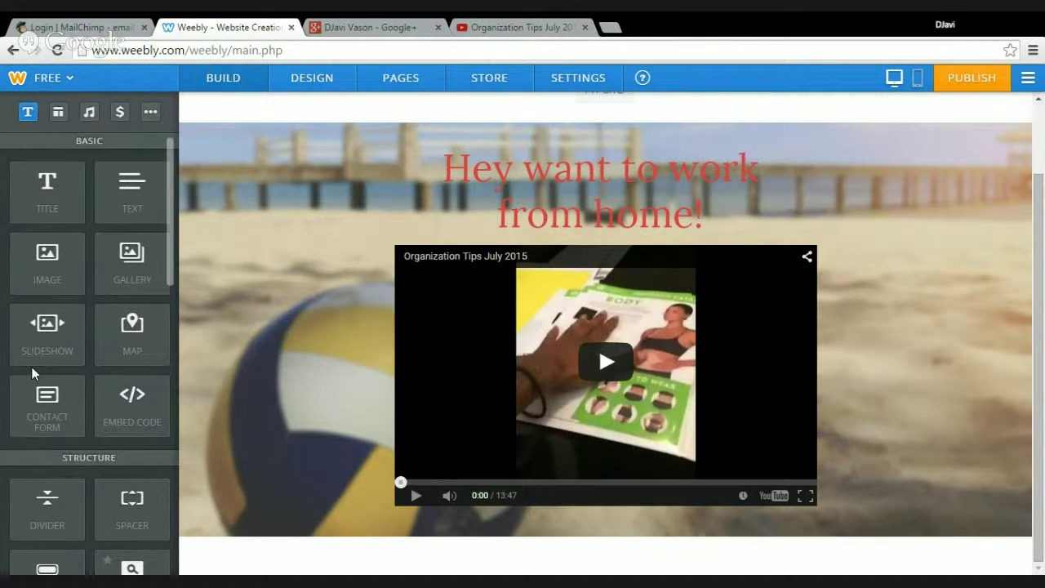
left_click_drag(125, 412, 553, 239)
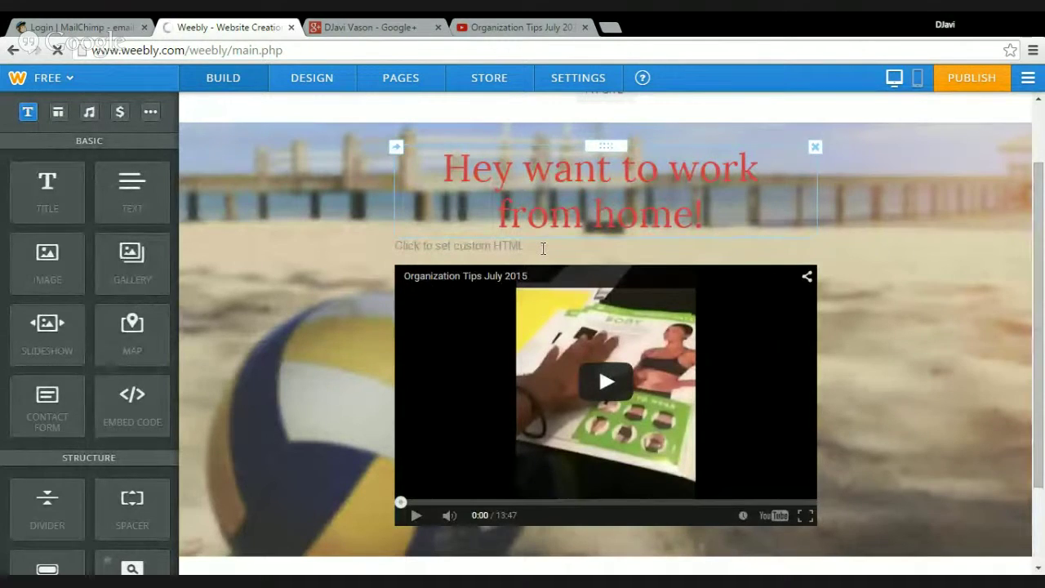
left_click(543, 249)
left_click(93, 30)
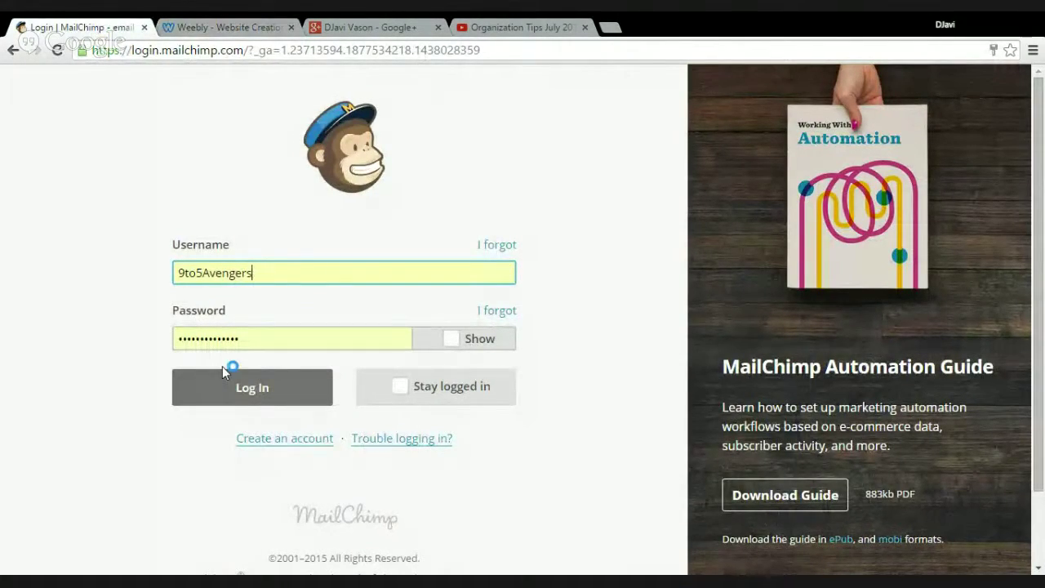
Sign in to MailChimp using the saved username and password
left_click(222, 382)
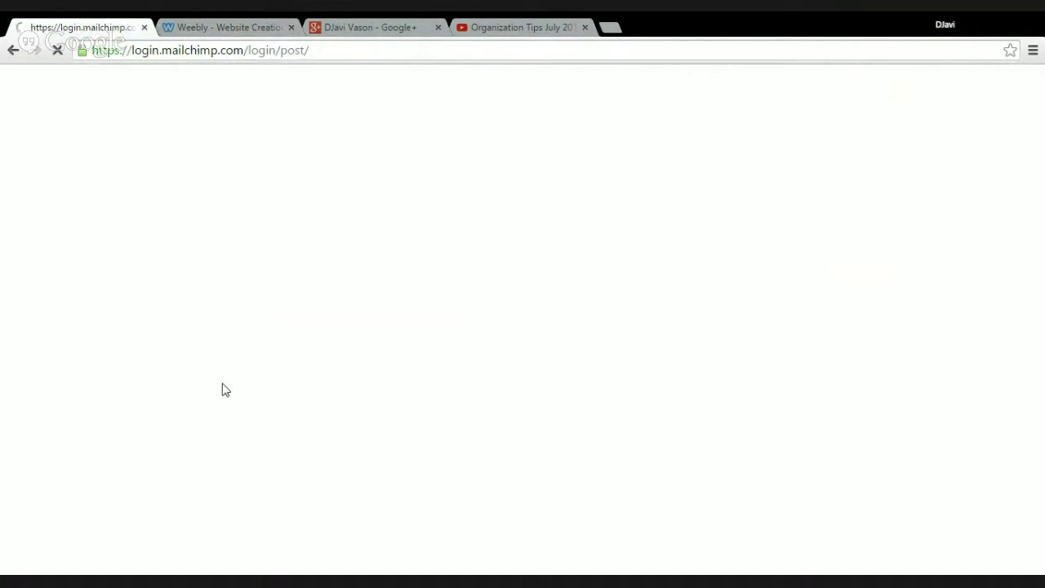
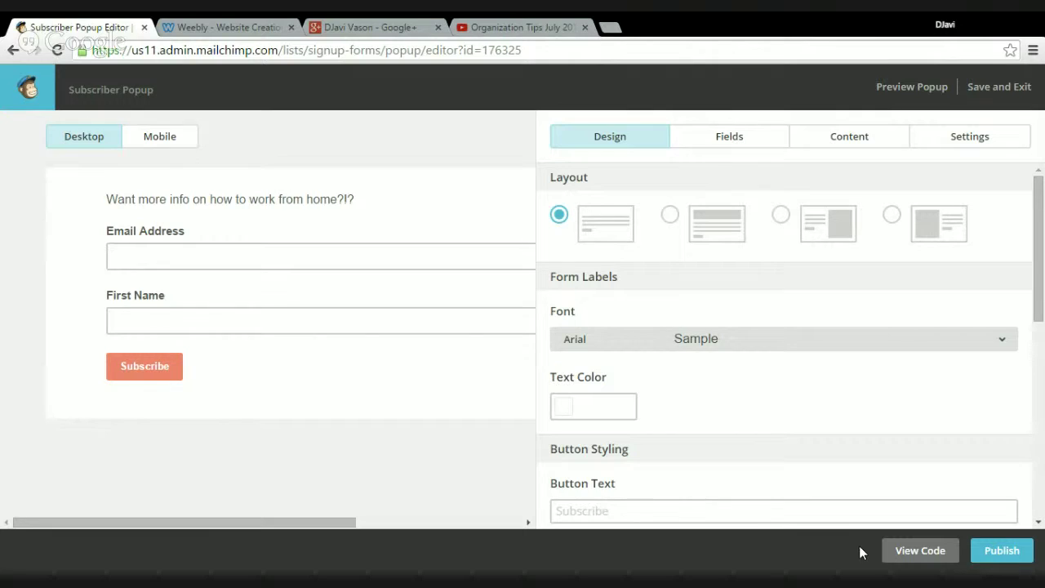
Bring up the subscriber popup's embed script with View Code
left_click(902, 550)
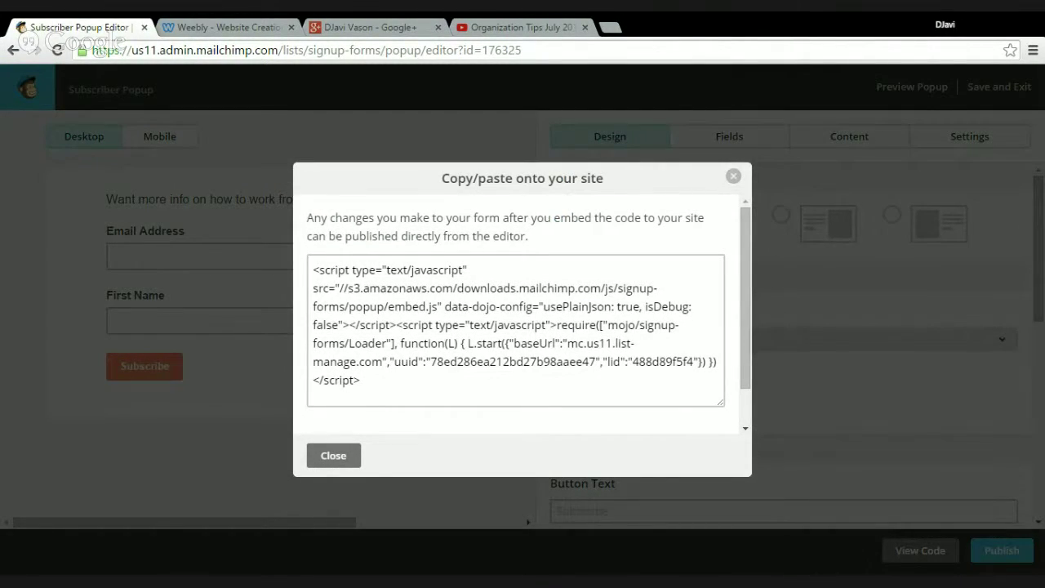
Select and copy the entire popup embed script from the code box
left_click(394, 386)
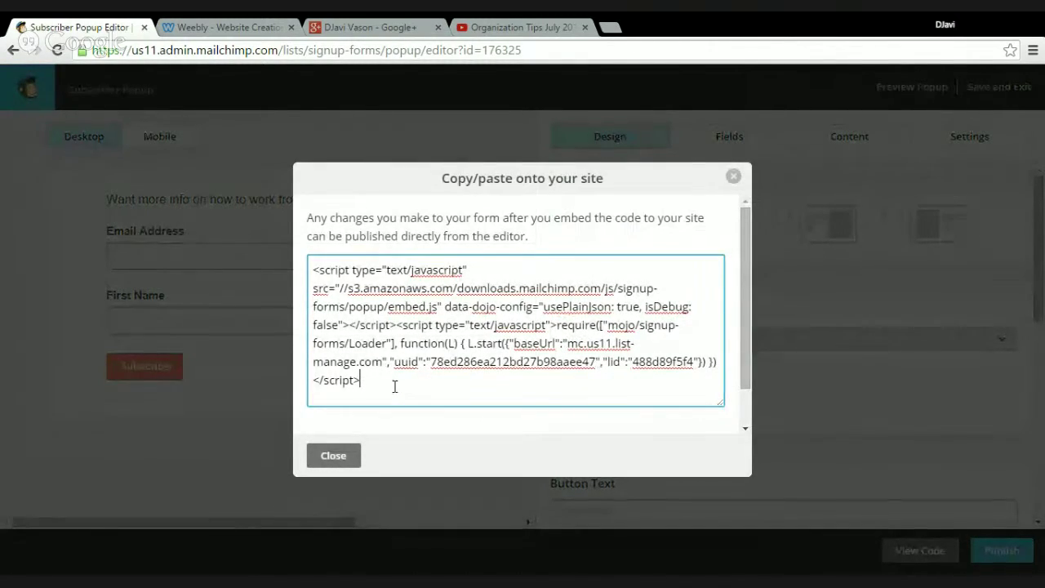
left_click_drag(394, 386, 274, 220)
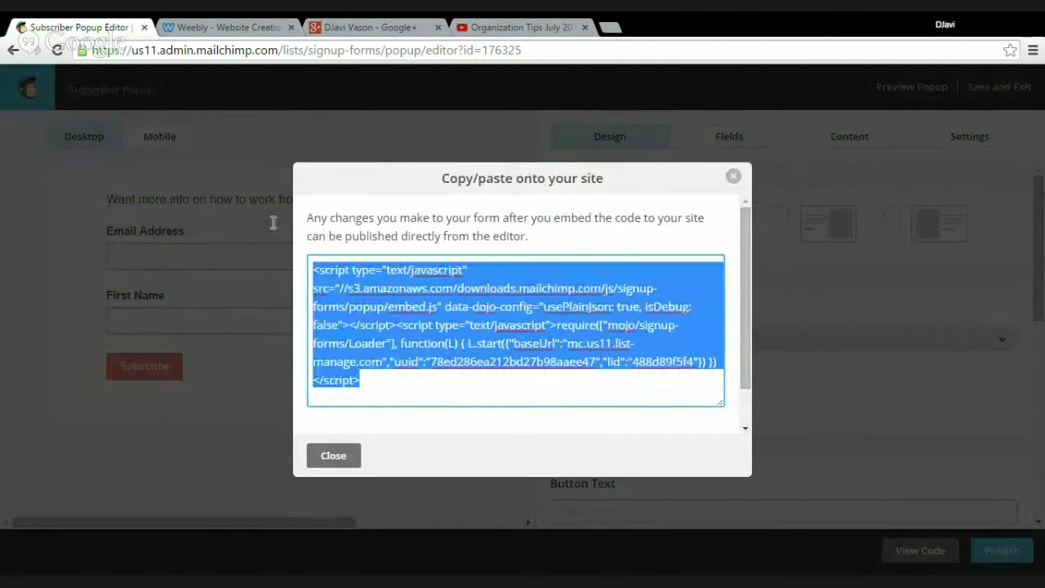
left_click(376, 301)
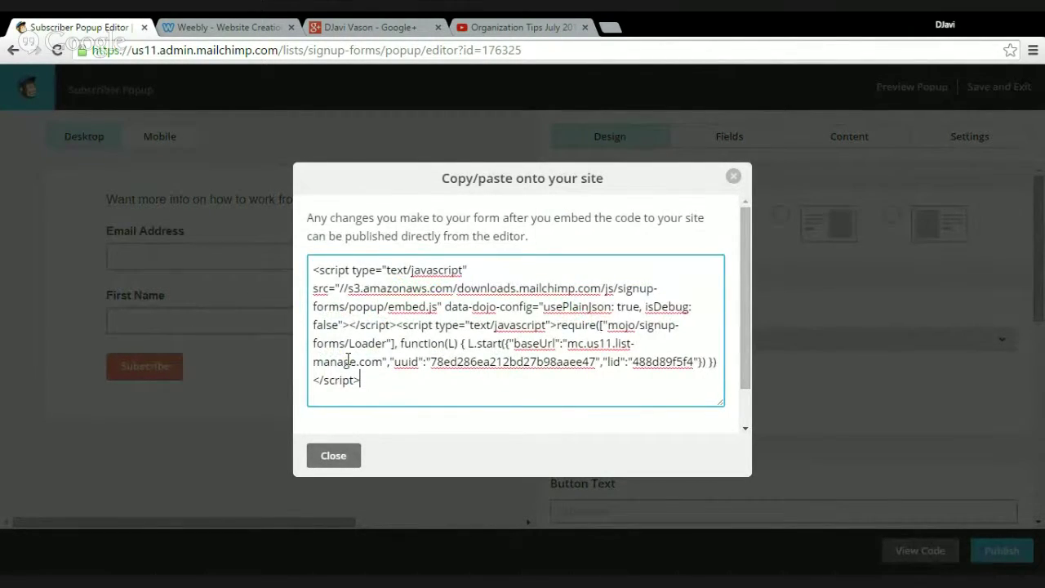
key("ctrl+a")
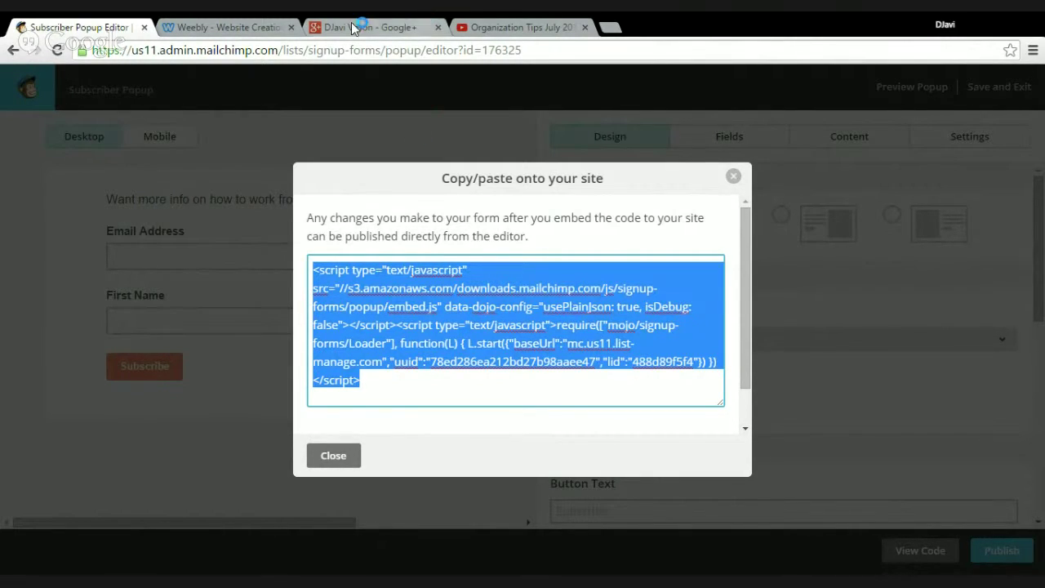
left_click(247, 27)
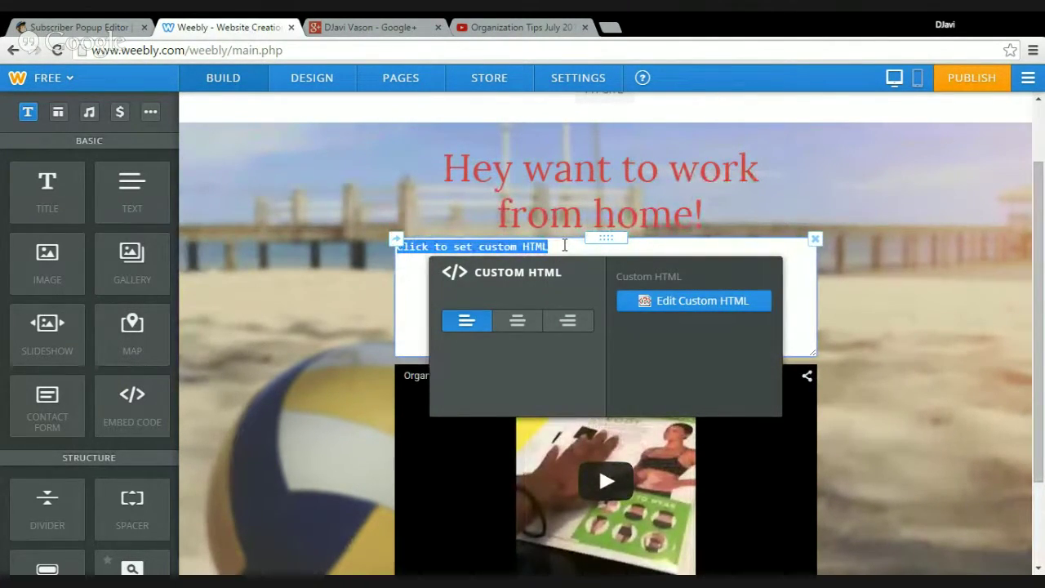
Paste the MailChimp popup script into the Custom HTML block under the heading
key("ctrl+v")
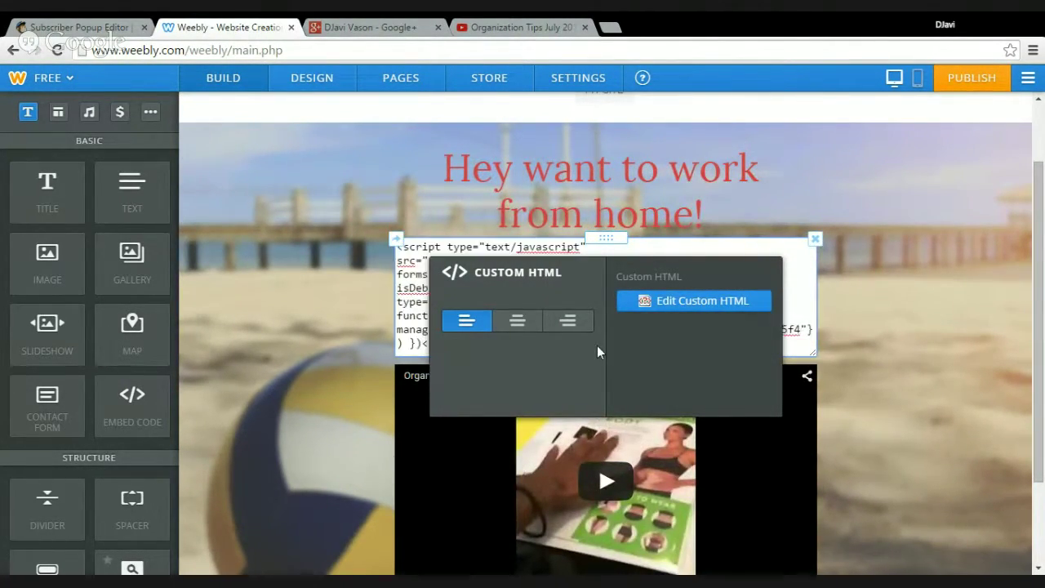
left_click(954, 319)
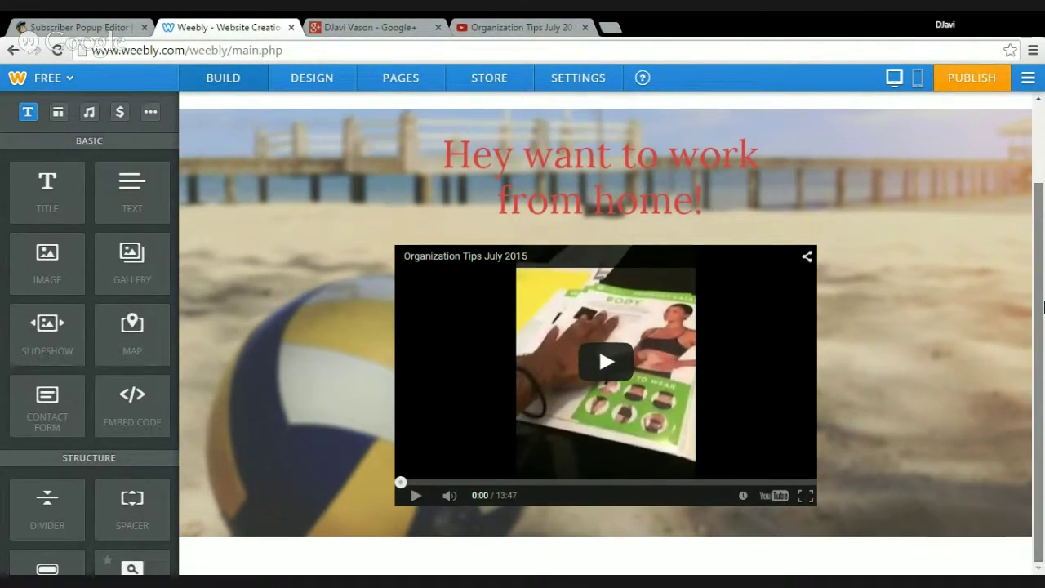
Add a centred 'happy happy joy joy' text line below the heading, above the video
left_click_drag(1040, 205, 1042, 143)
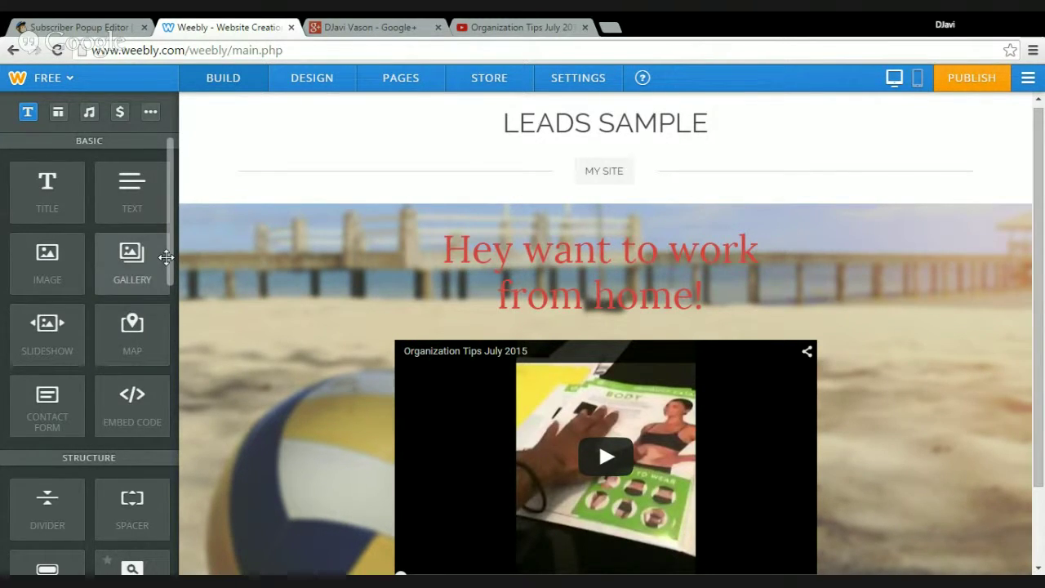
left_click_drag(169, 254, 170, 333)
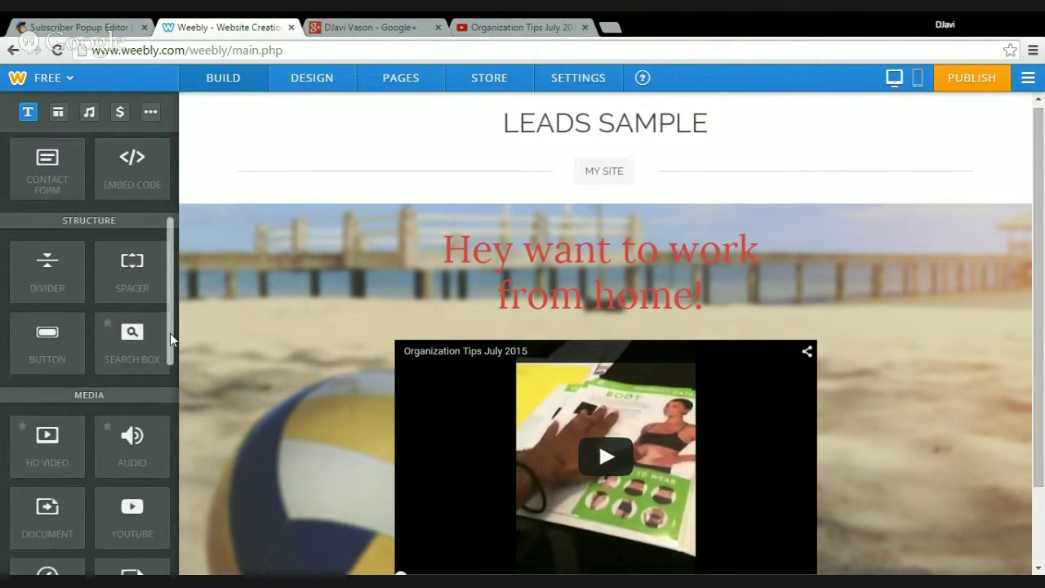
scroll(145, 210, "up", 3)
left_click_drag(144, 209, 611, 346)
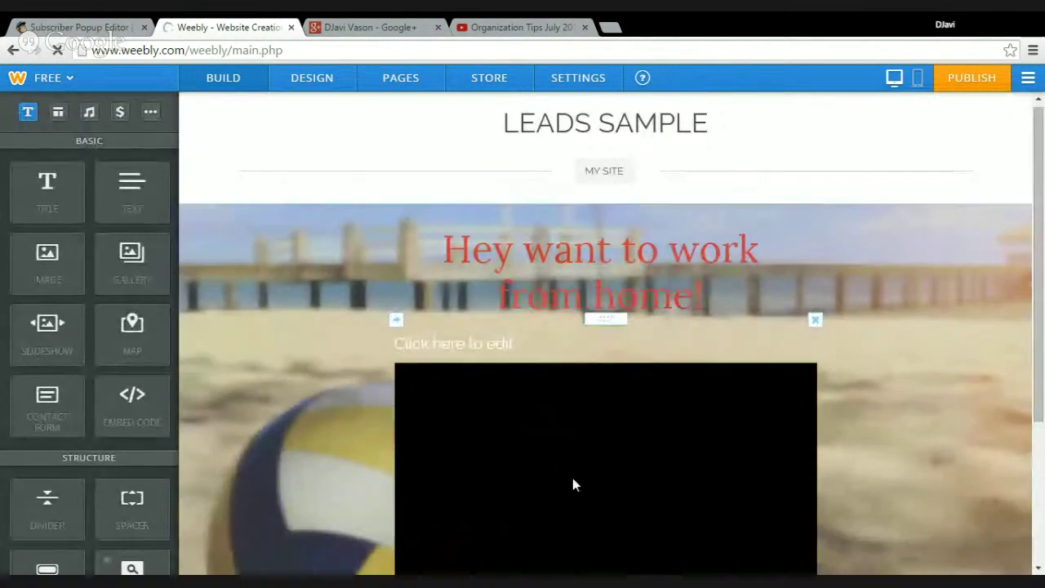
left_click(552, 347)
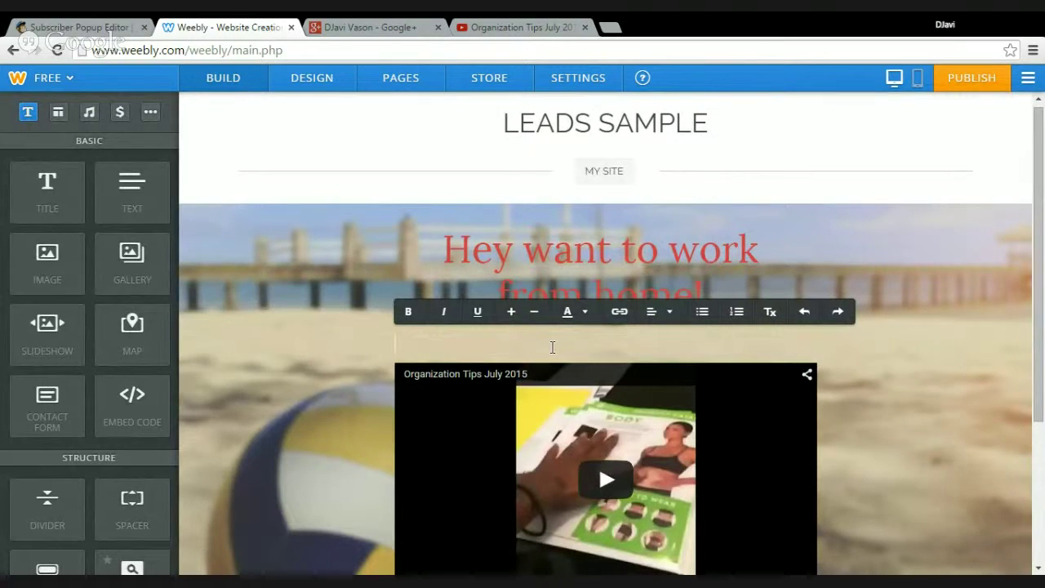
type("happy happy joy ")
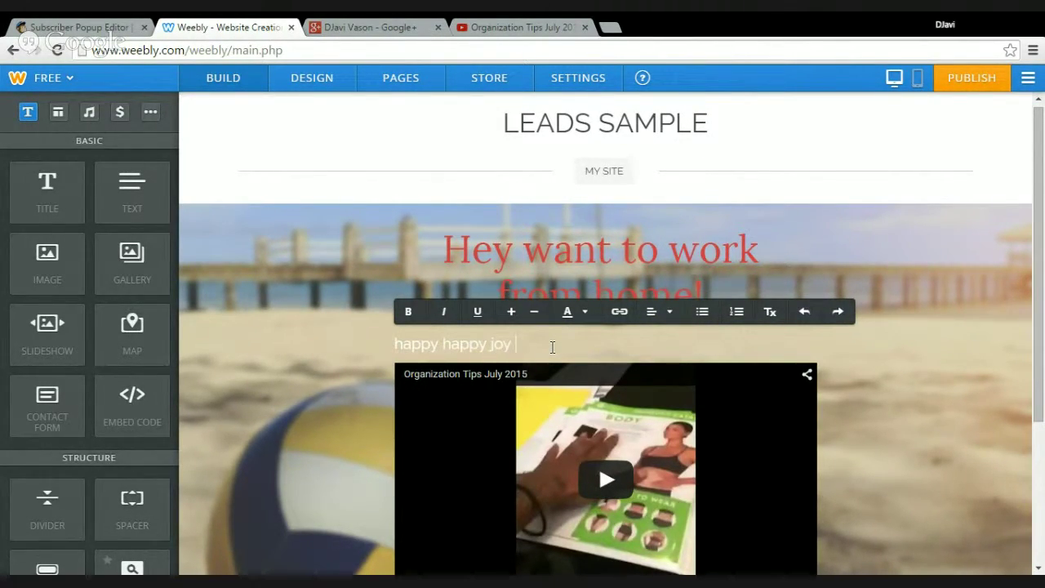
type("joy")
left_click_drag(553, 347, 387, 344)
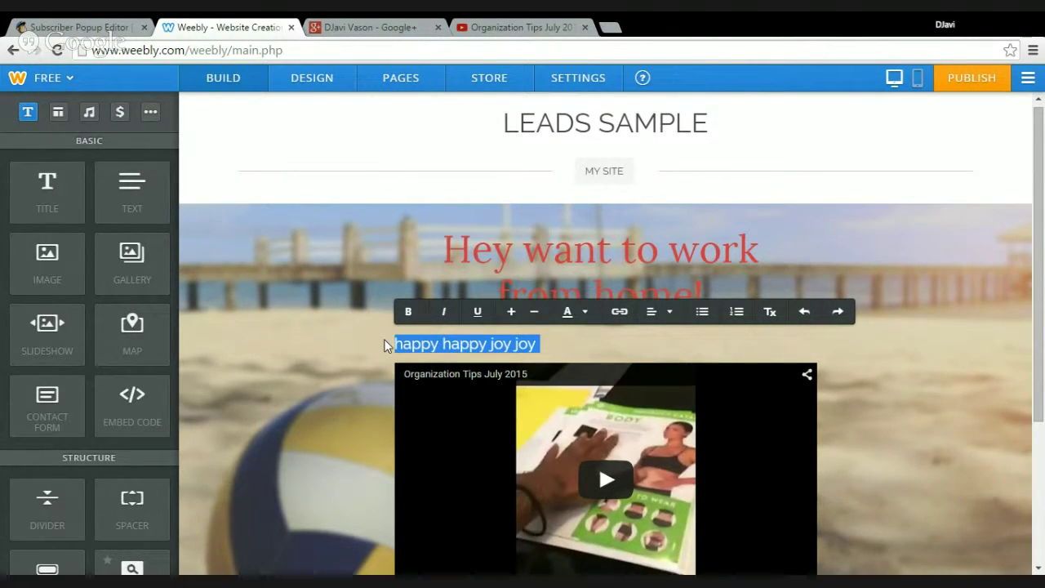
left_click(588, 316)
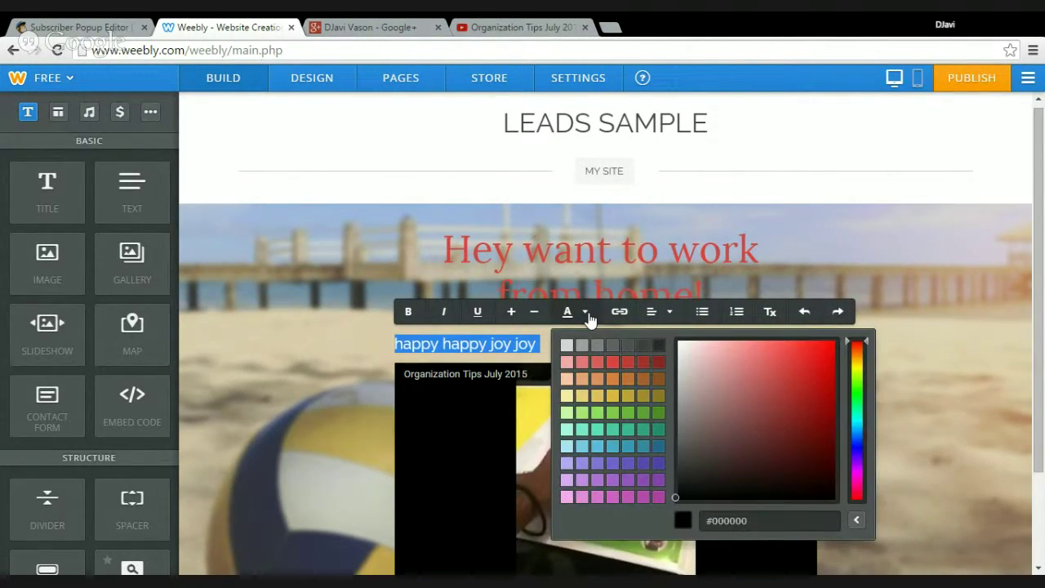
left_click(665, 312)
left_click(665, 372)
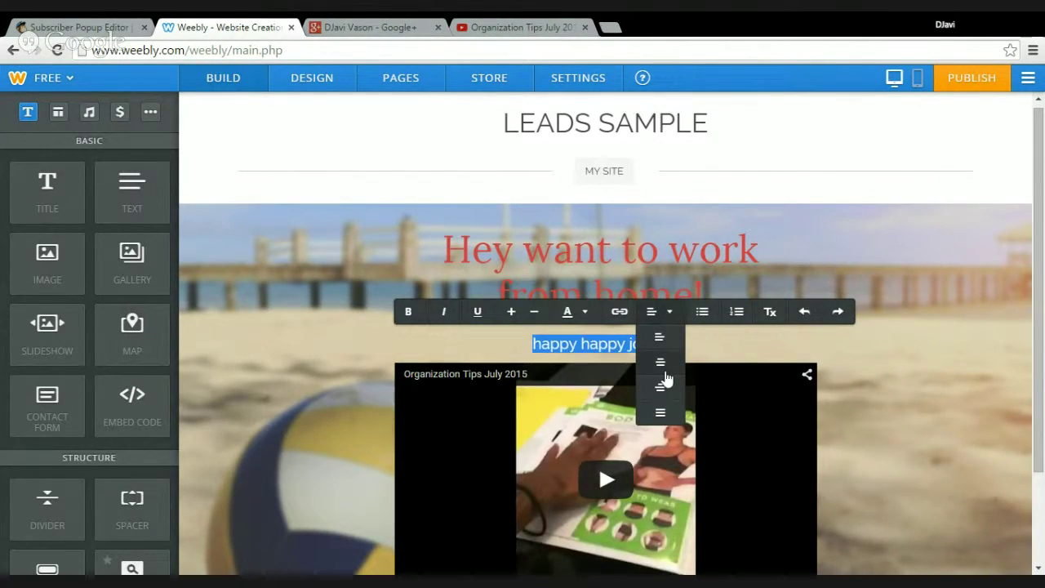
left_click(936, 344)
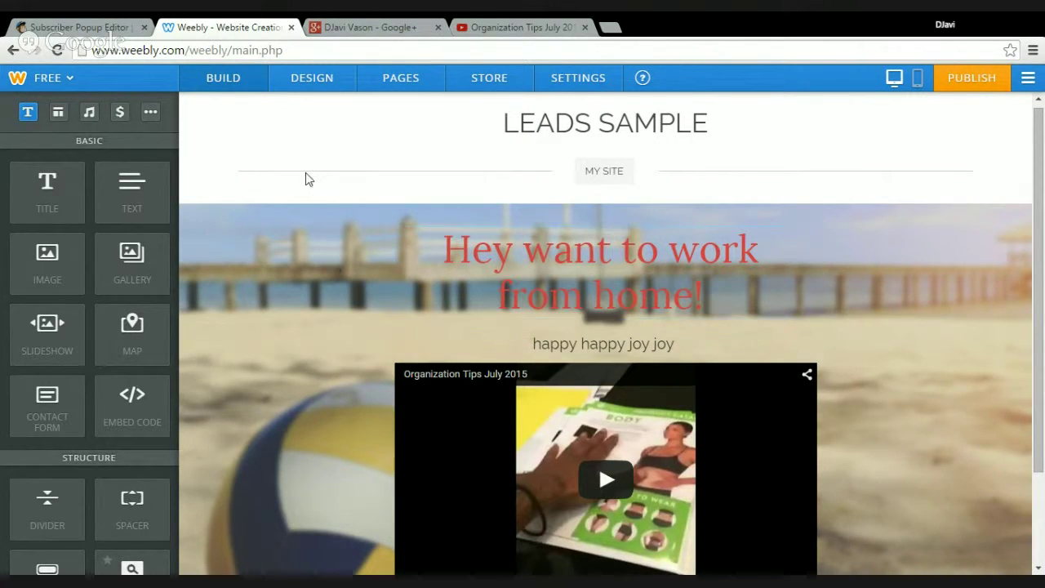
left_click_drag(170, 216, 172, 356)
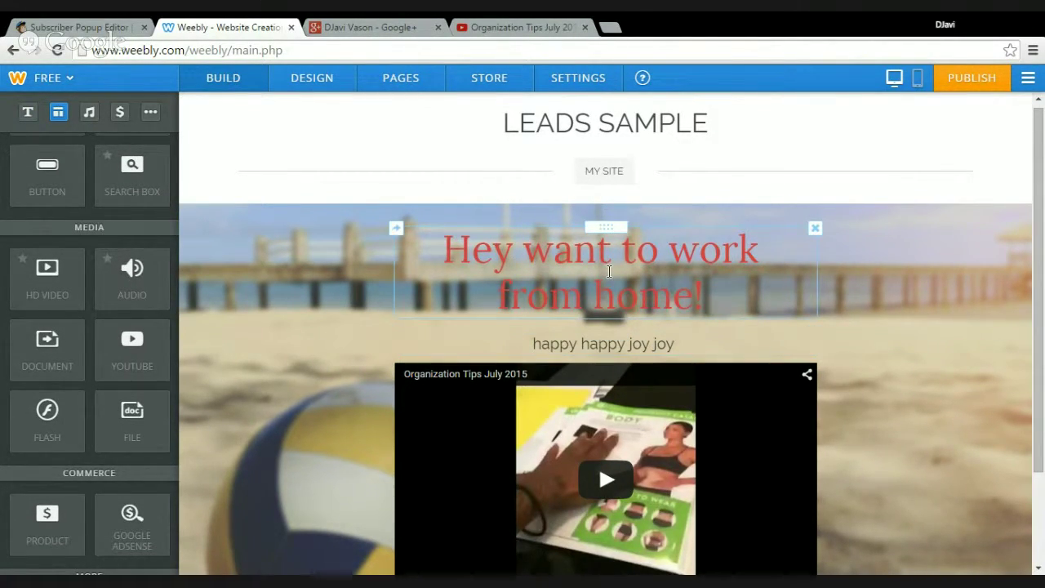
Name a page 'Join', confirm the About page is hidden from navigation, and save
left_click(596, 170)
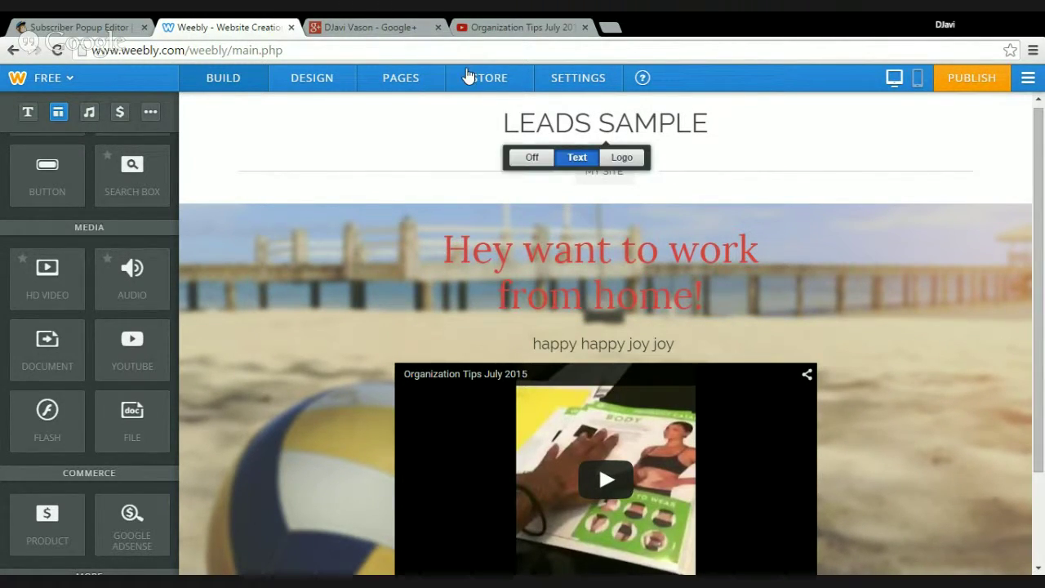
left_click(405, 88)
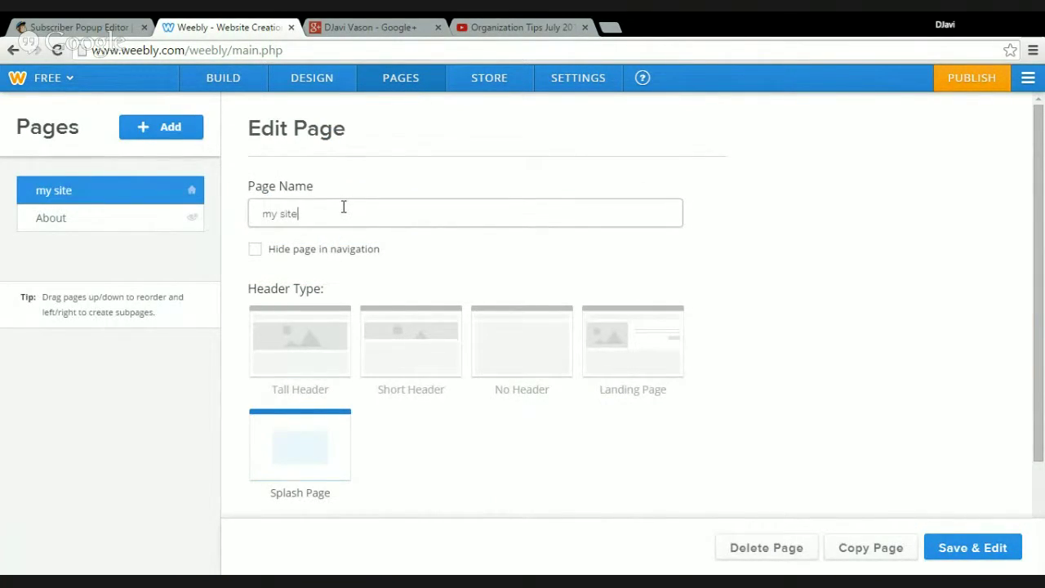
type("JOin")
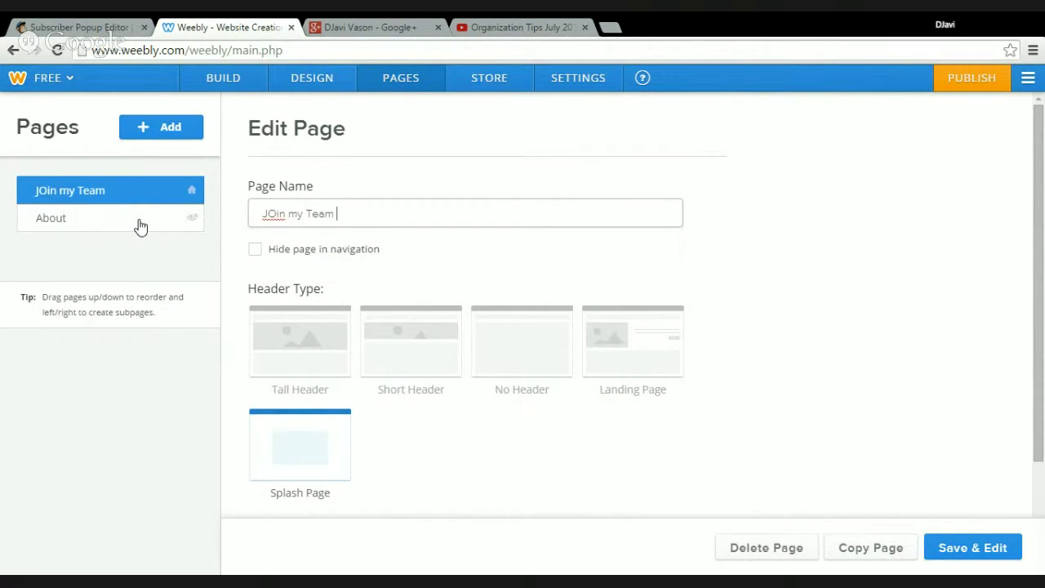
left_click(277, 214)
key("BackSpace")
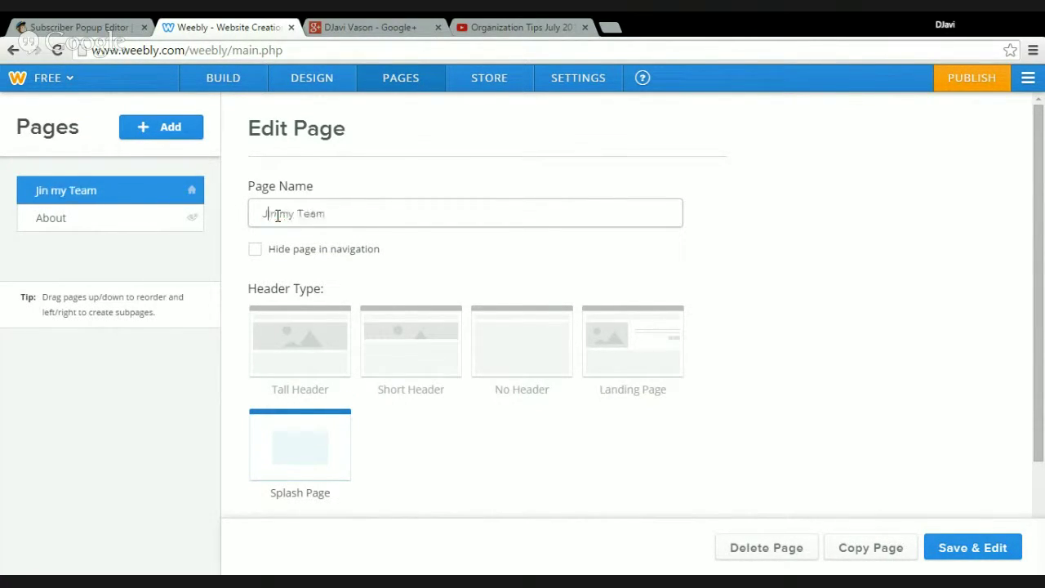
type("o")
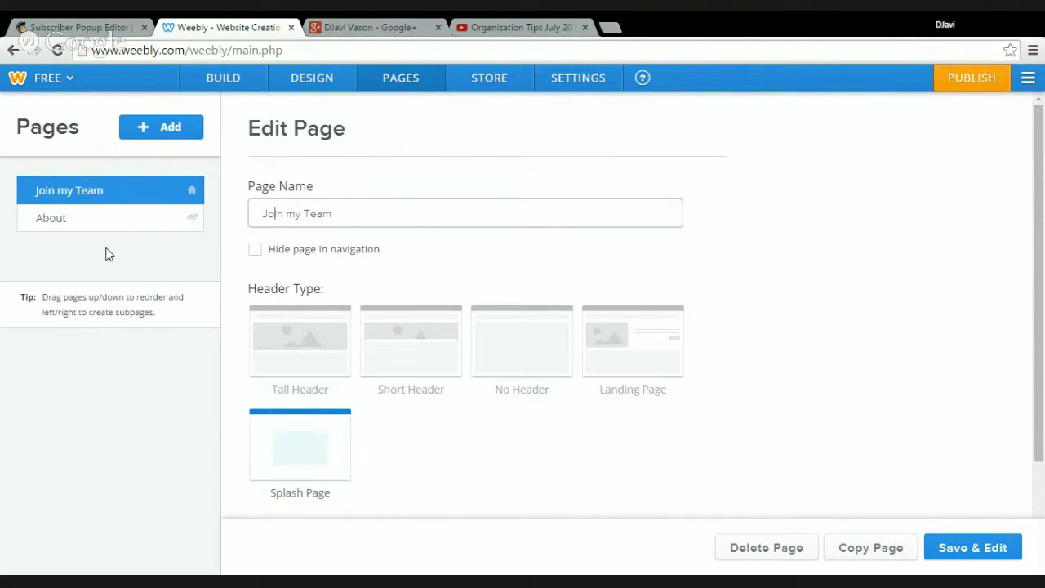
left_click(150, 227)
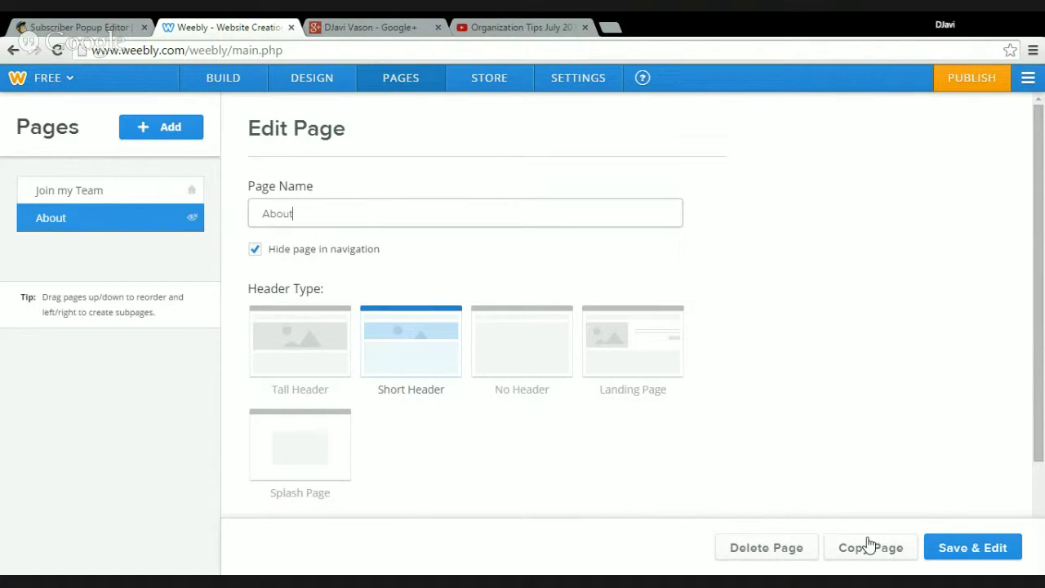
left_click(956, 558)
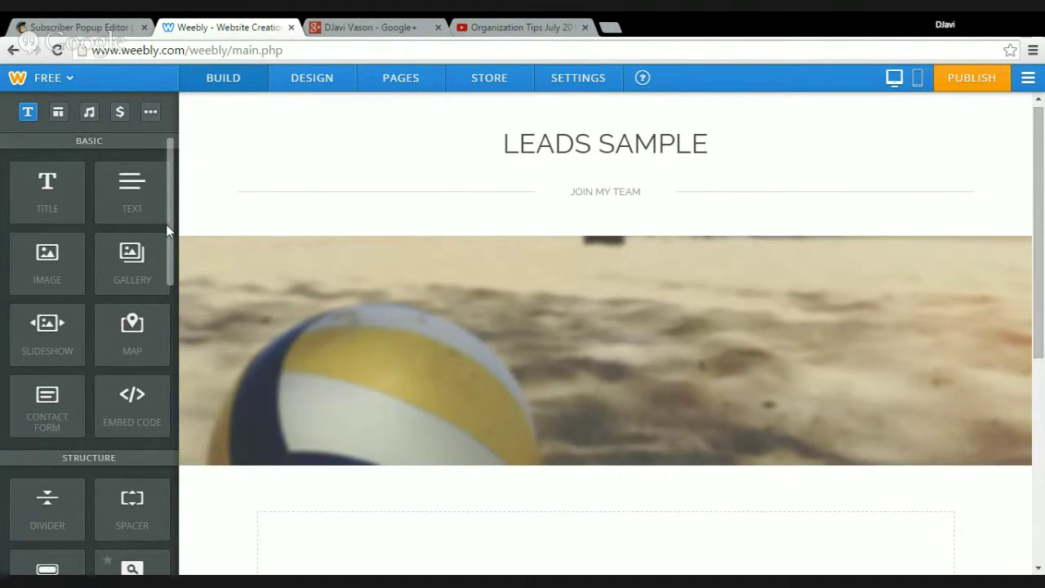
Add a centred button under the beach image linking to the About page
scroll(163, 238, "down", 2)
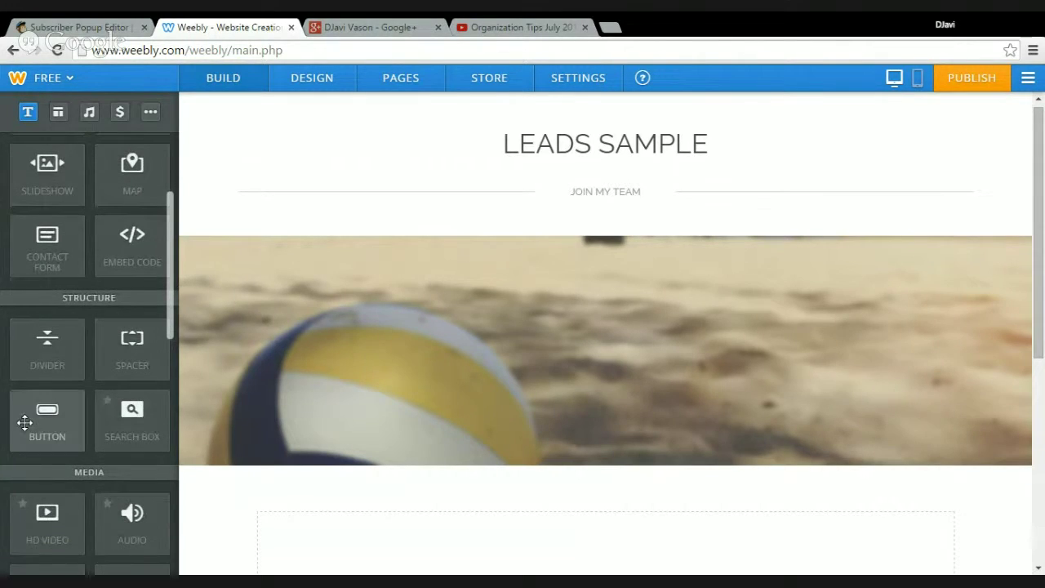
left_click_drag(24, 419, 550, 310)
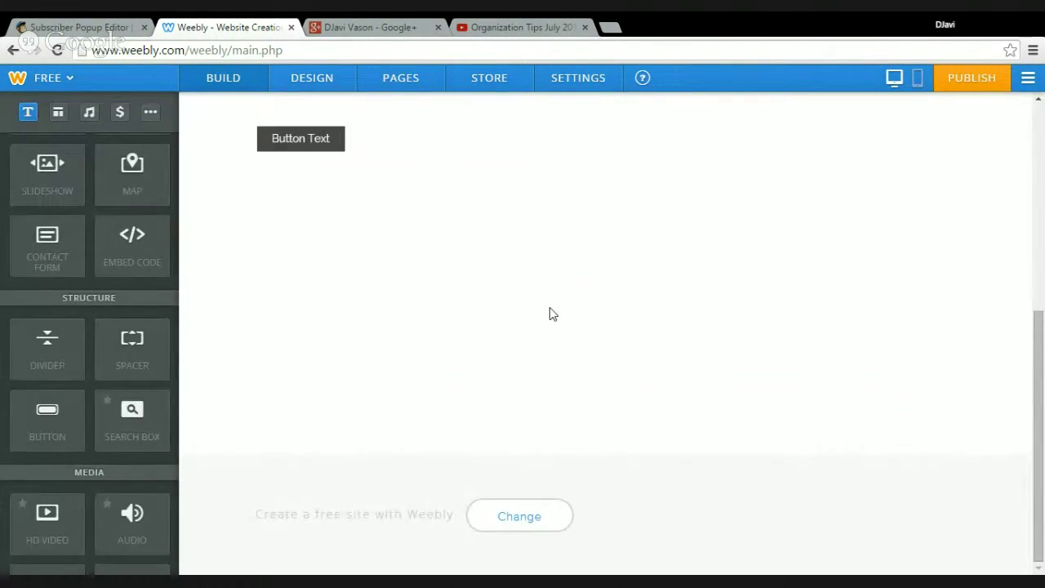
left_click(299, 147)
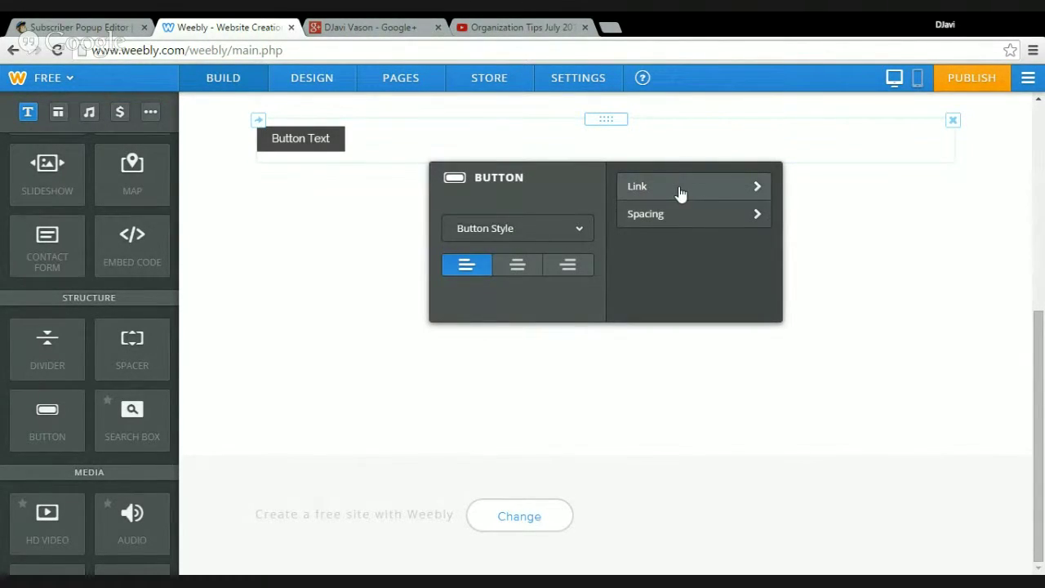
left_click(678, 190)
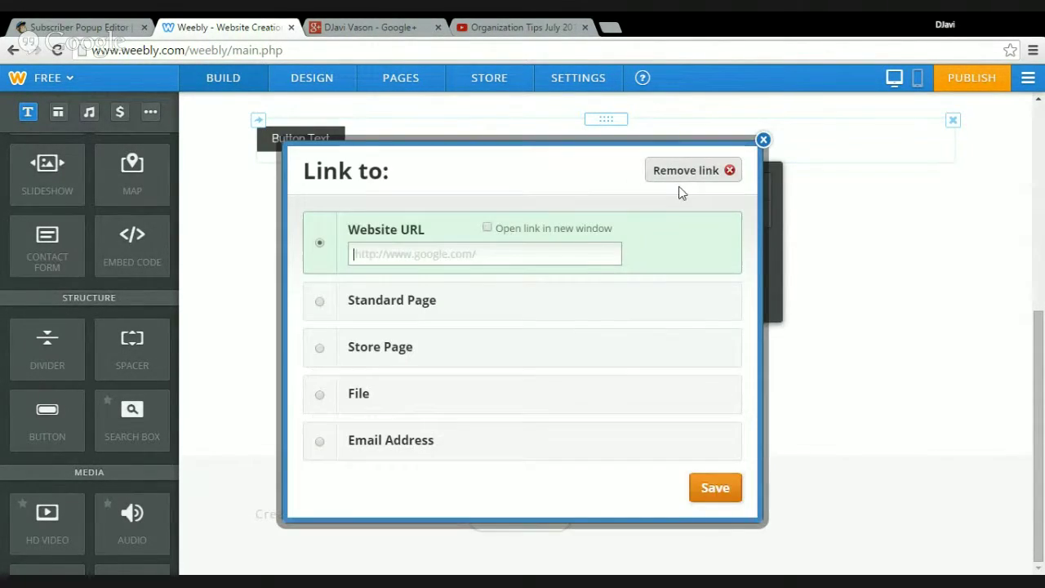
left_click(320, 303)
left_click(431, 301)
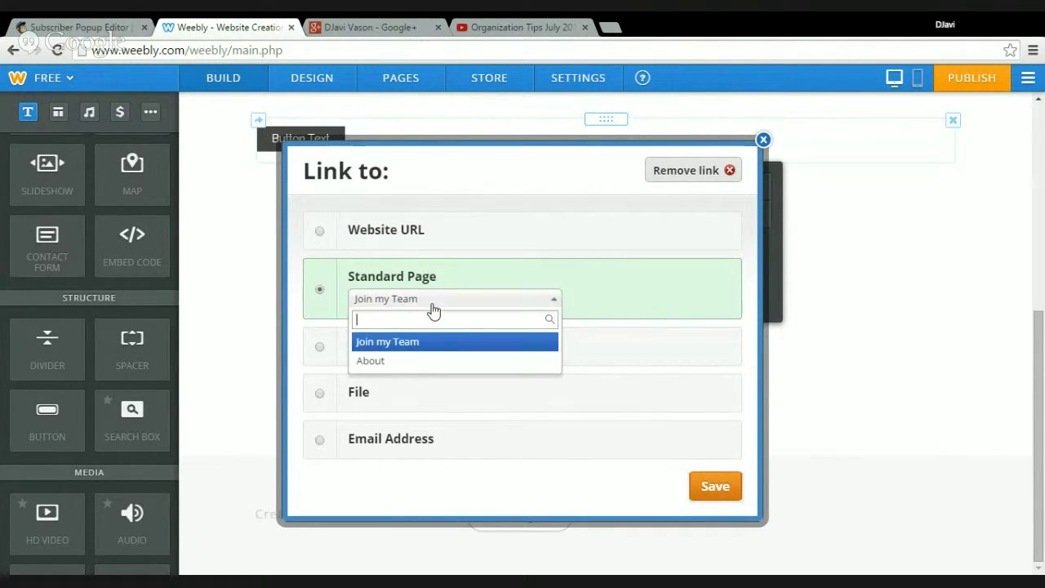
left_click(401, 365)
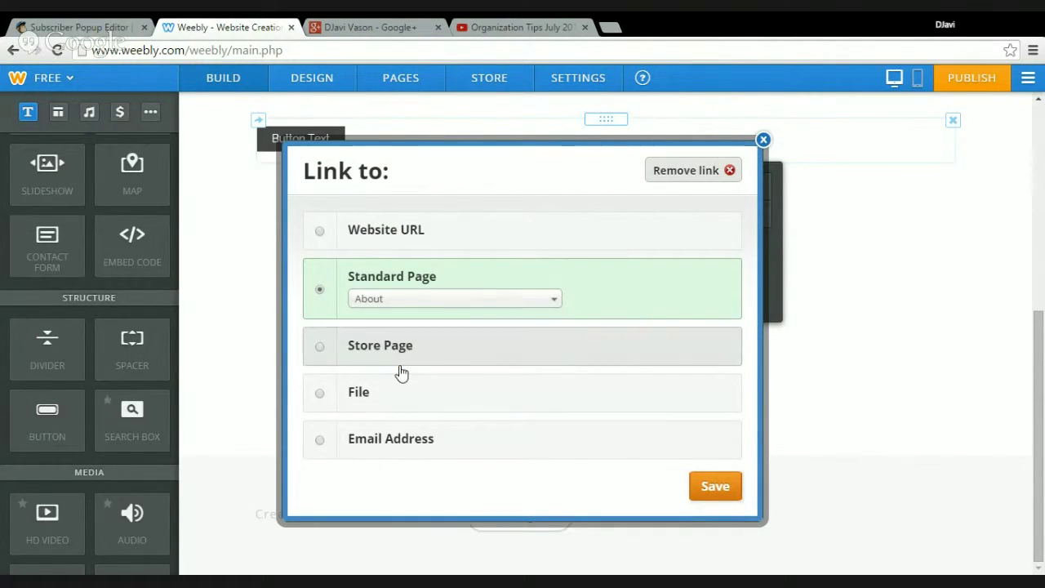
left_click(709, 494)
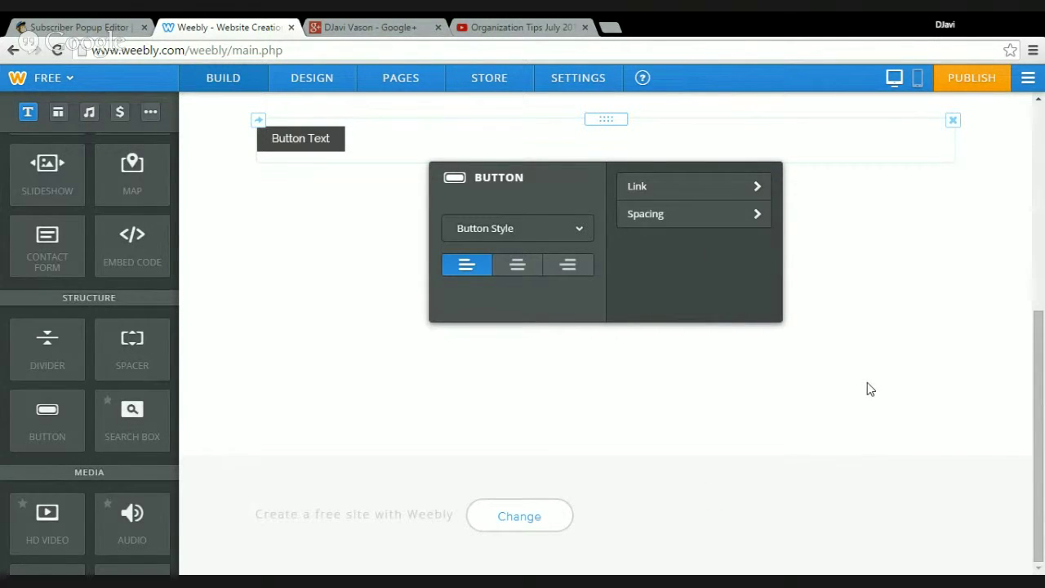
left_click(518, 266)
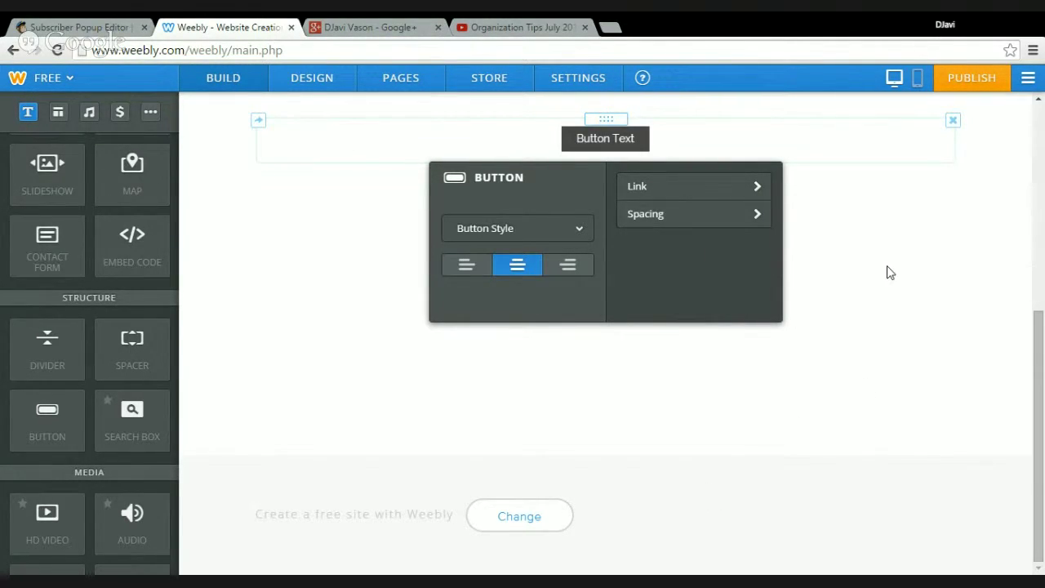
Change the button's label to 'About Me'
scroll(1040, 194, "up", 5)
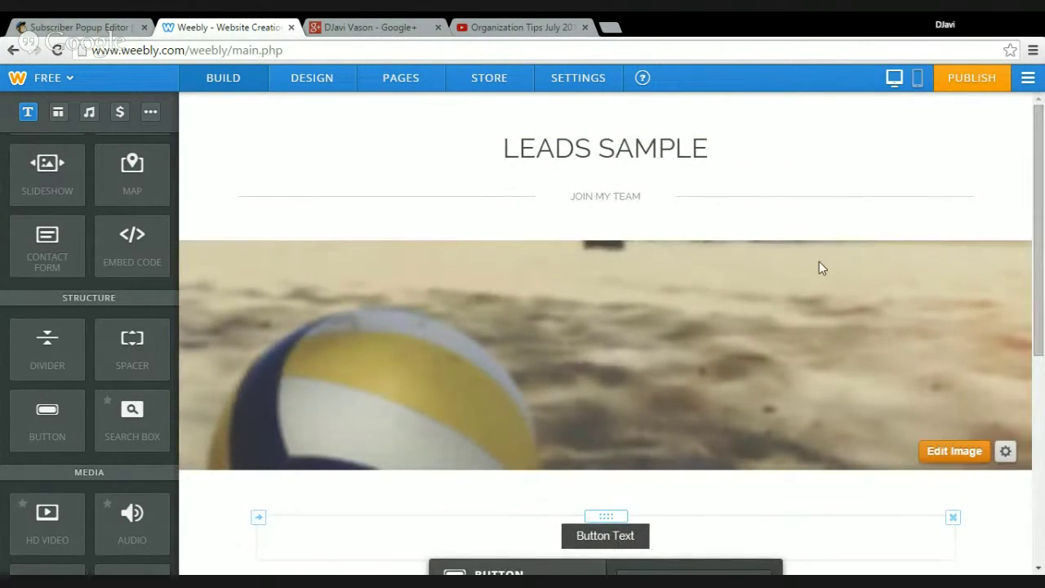
scroll(726, 329, "down", 3)
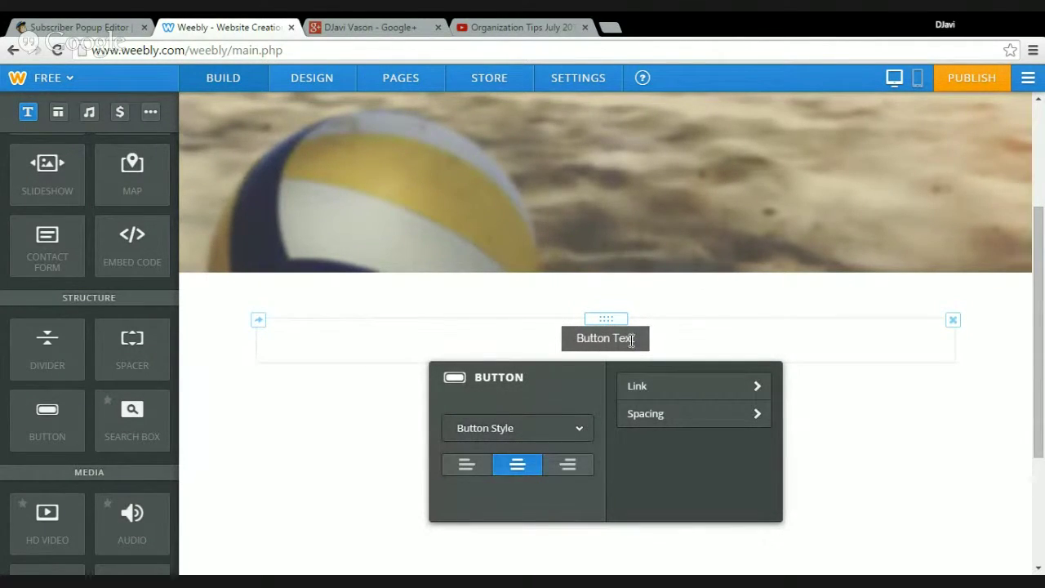
left_click(632, 341)
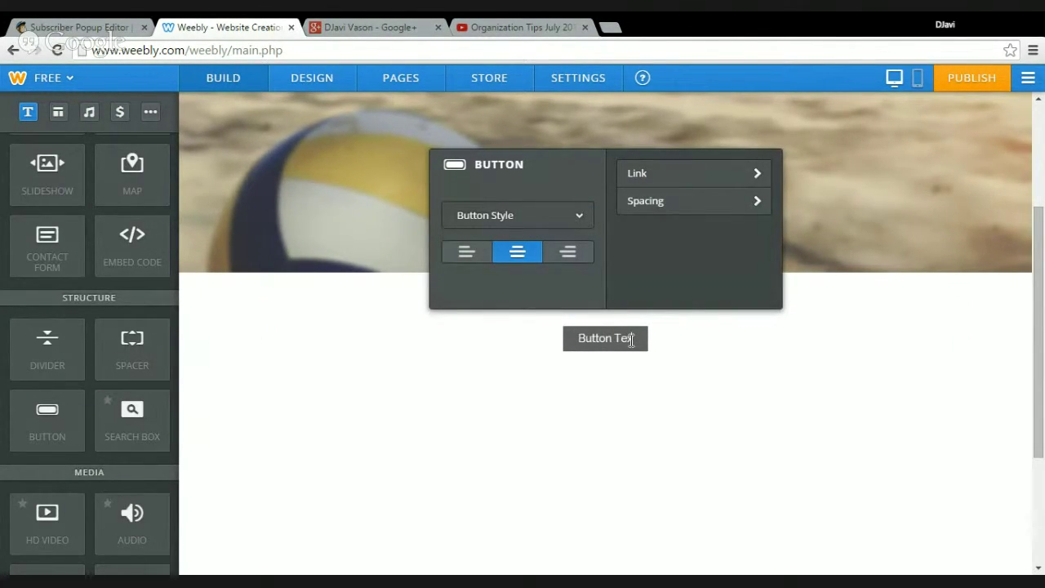
key("ctrl+a")
key("BackSpace")
type("A")
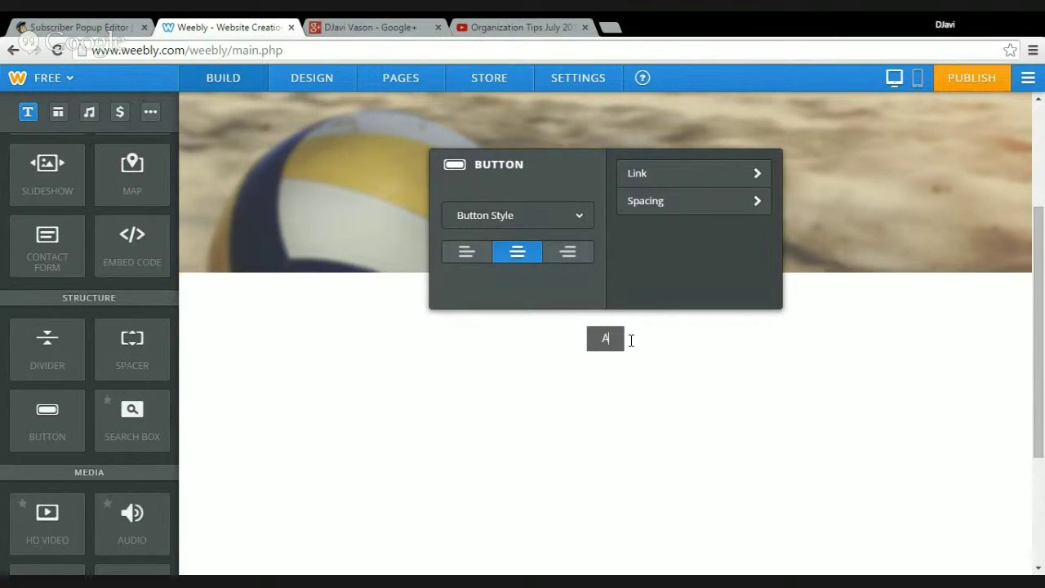
type("bout Me")
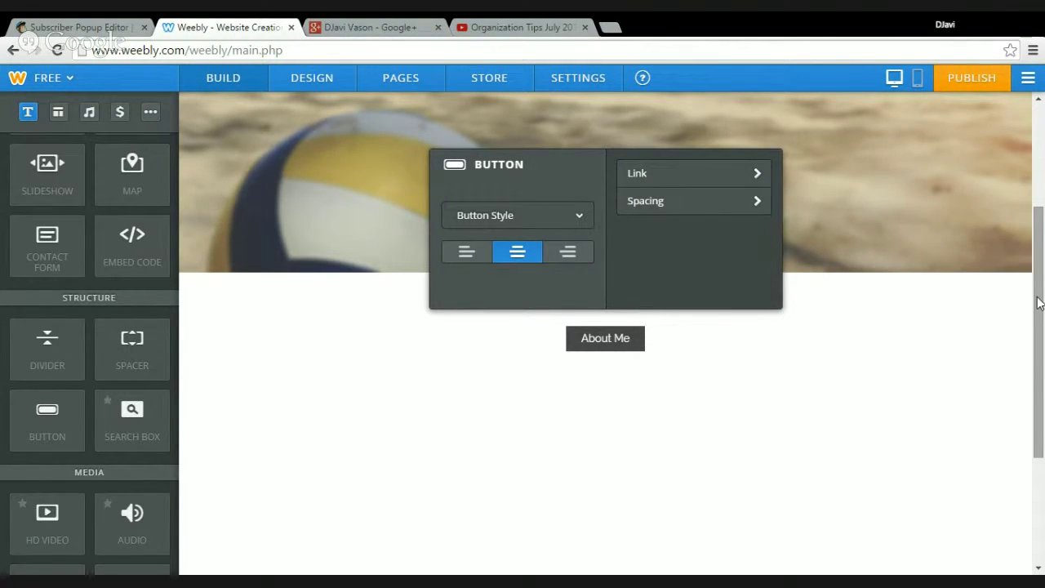
left_click_drag(1040, 299, 1043, 143)
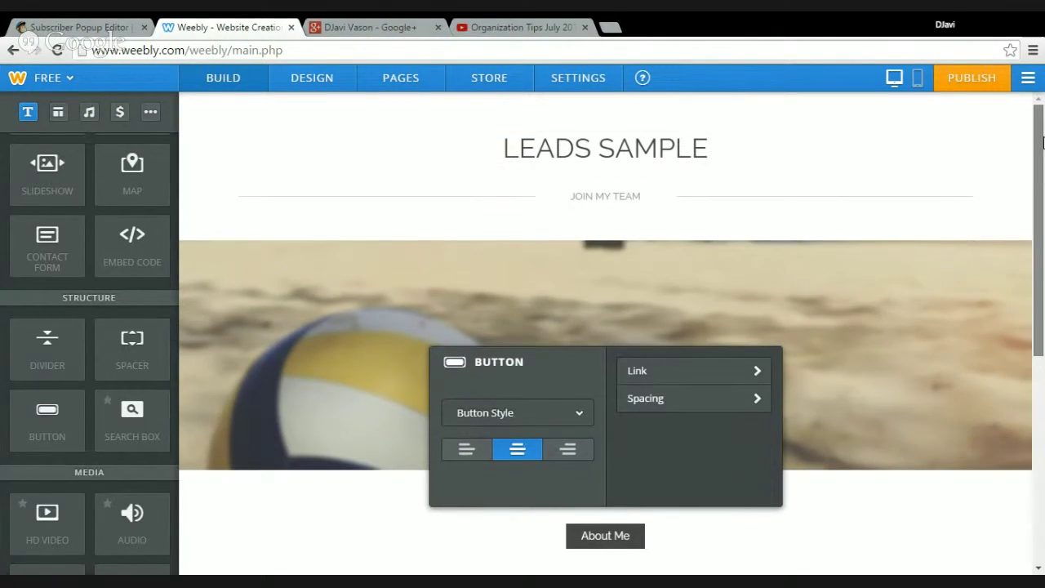
Publish the site to the avengerstest.weebly.com subdomain with Business as the website type
left_click(960, 80)
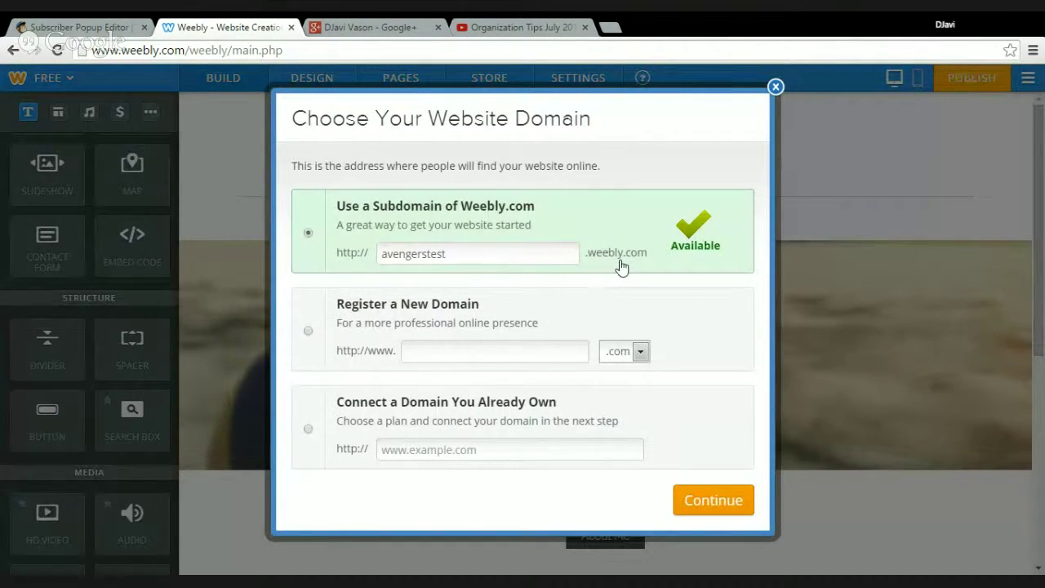
left_click(686, 505)
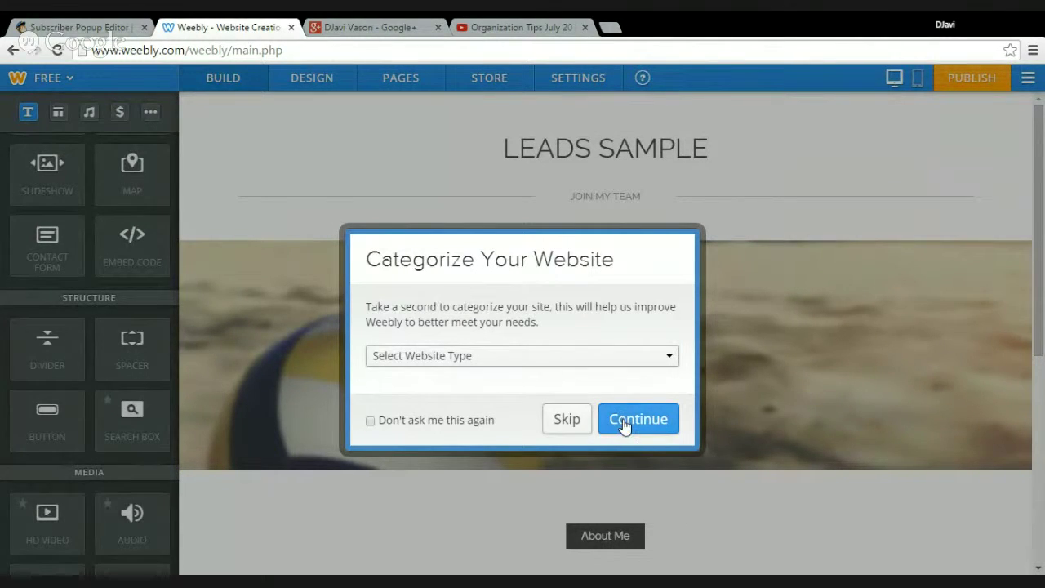
left_click(657, 361)
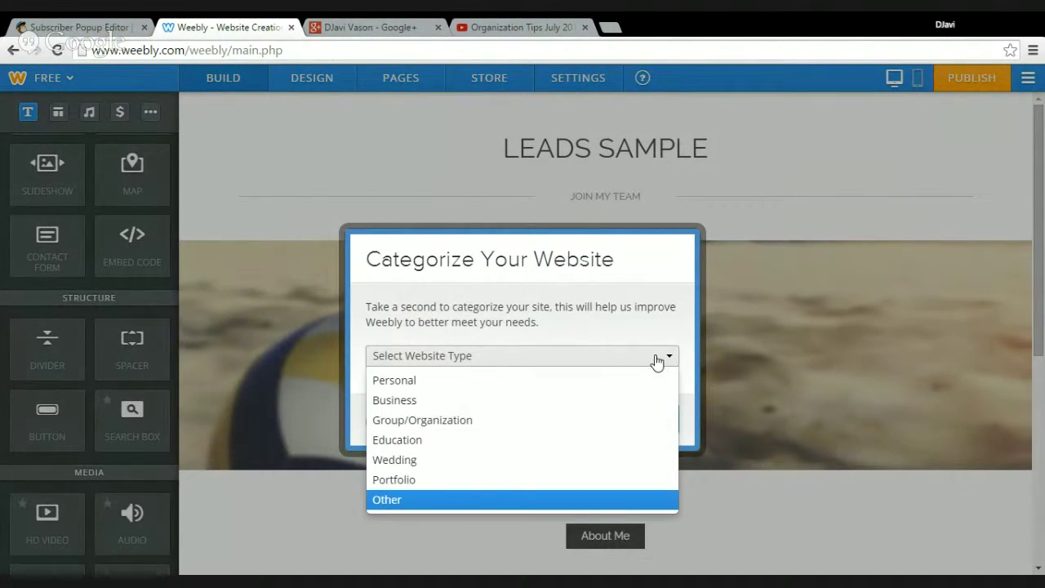
left_click(441, 401)
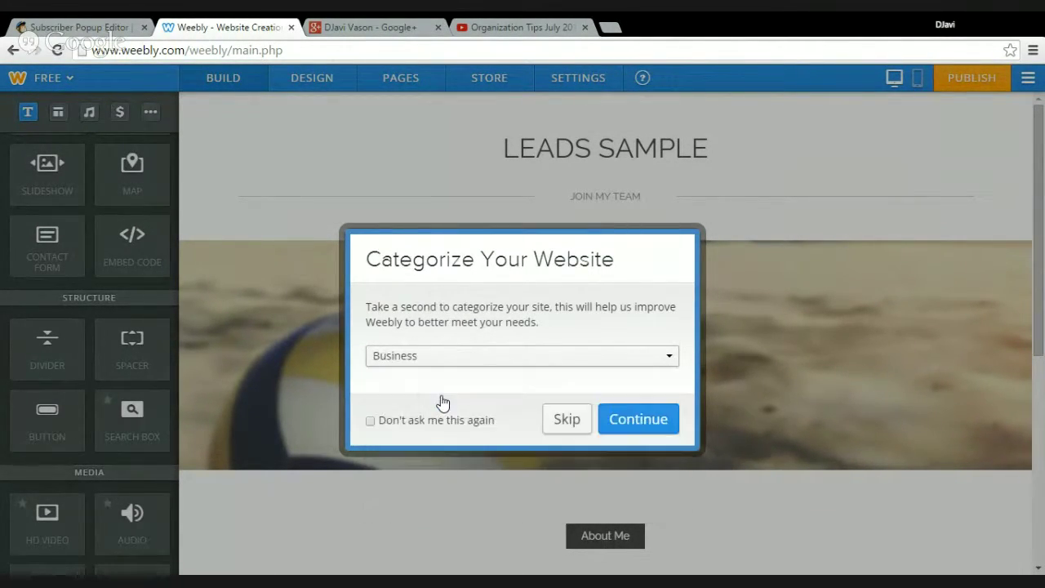
left_click(660, 421)
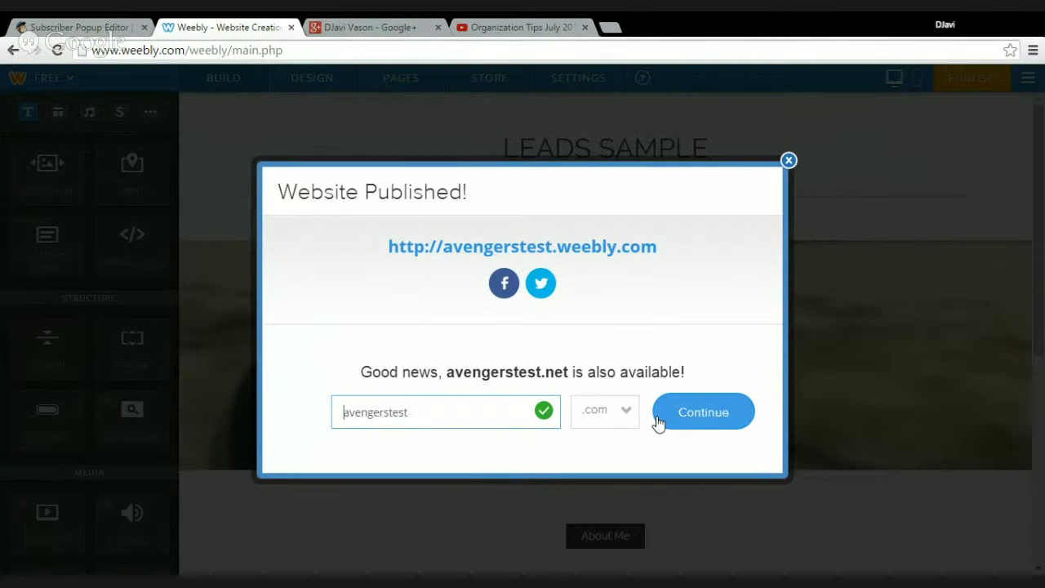
left_click(789, 161)
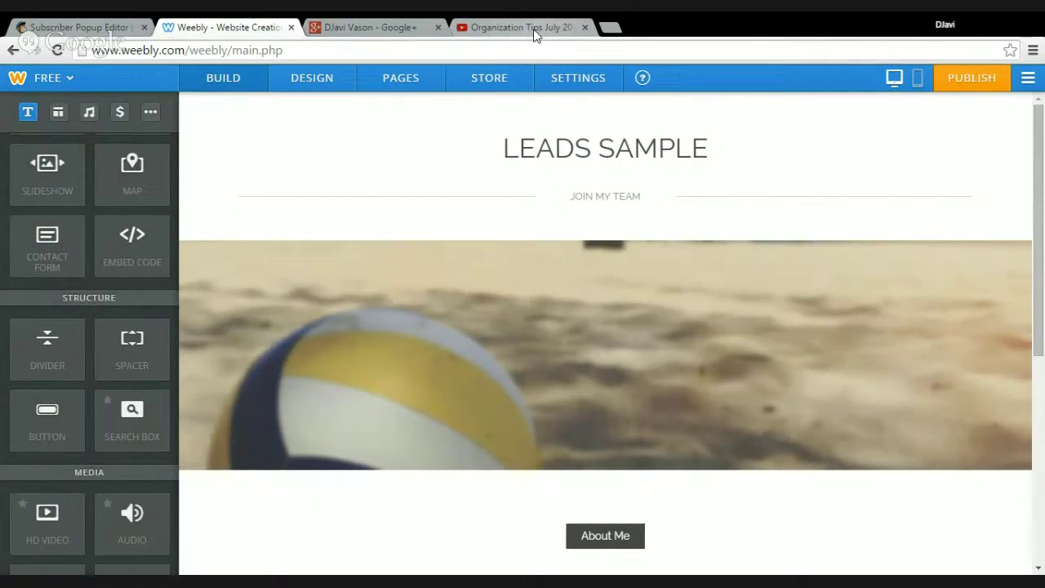
Load avengerstest.weebly.com in the YouTube tab to see the live signup popup
left_click(534, 31)
left_click(490, 53)
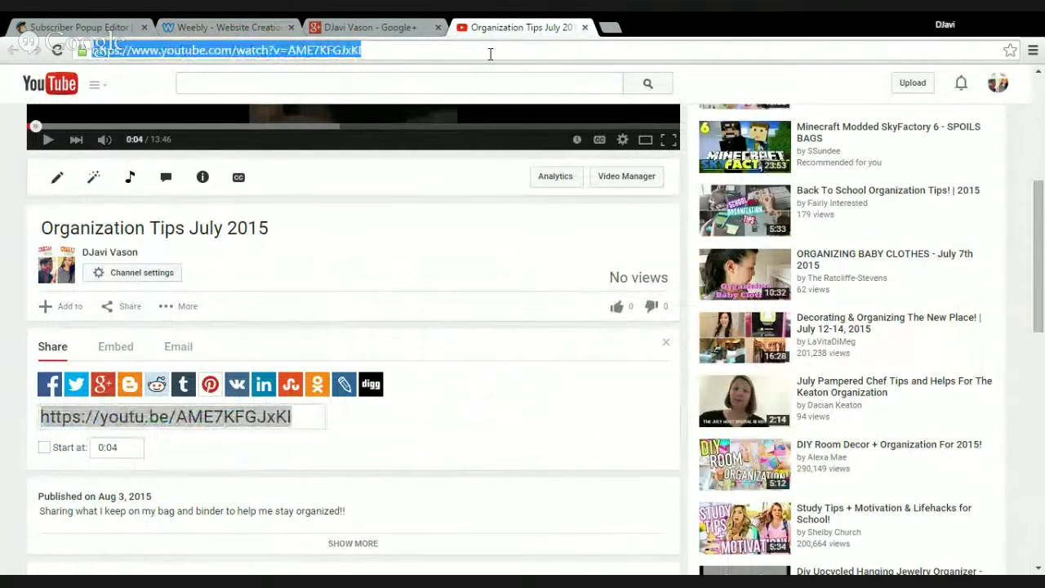
type("aven")
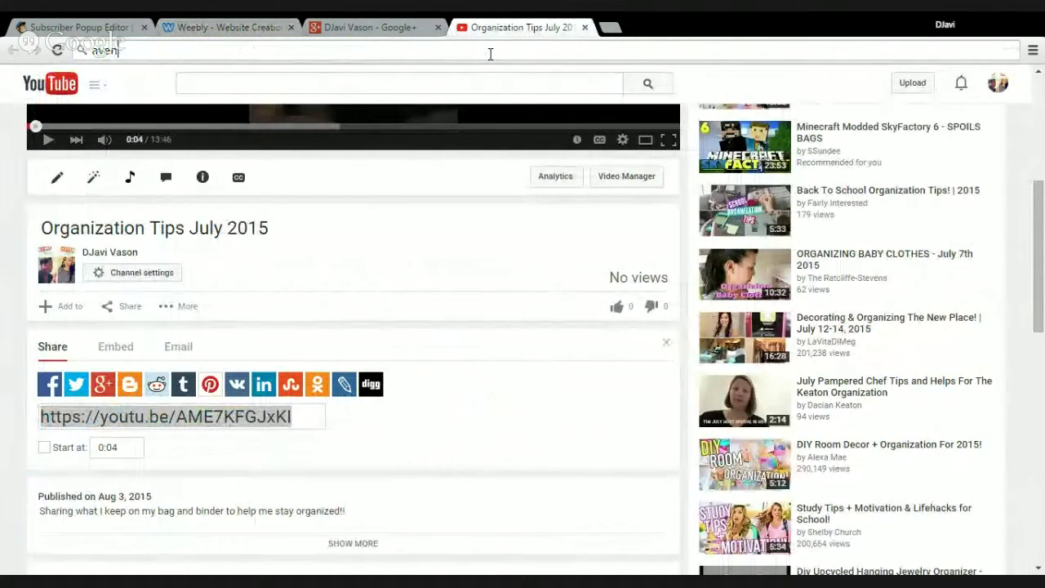
type("gers ")
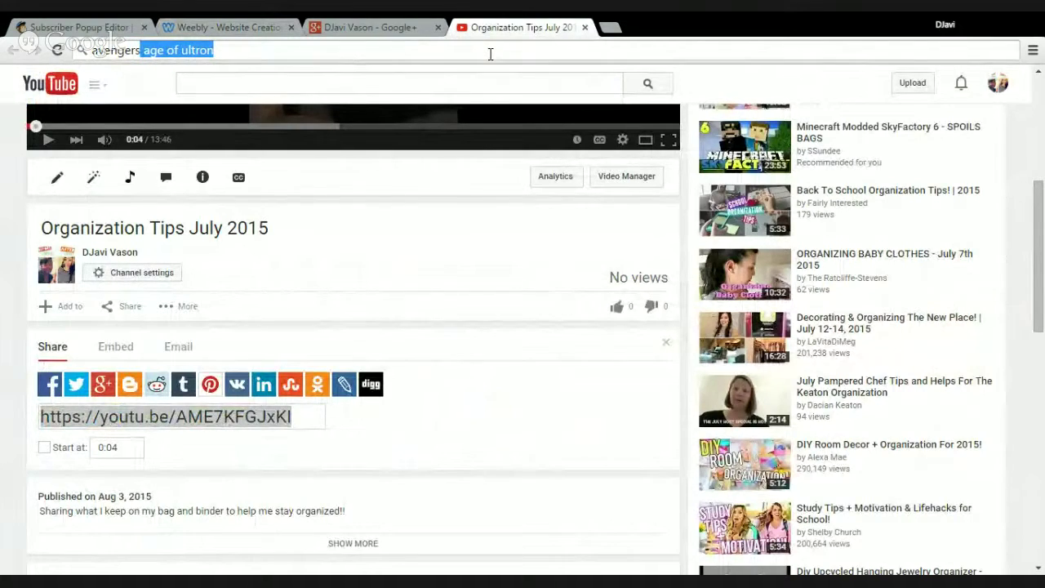
type("test.weebl")
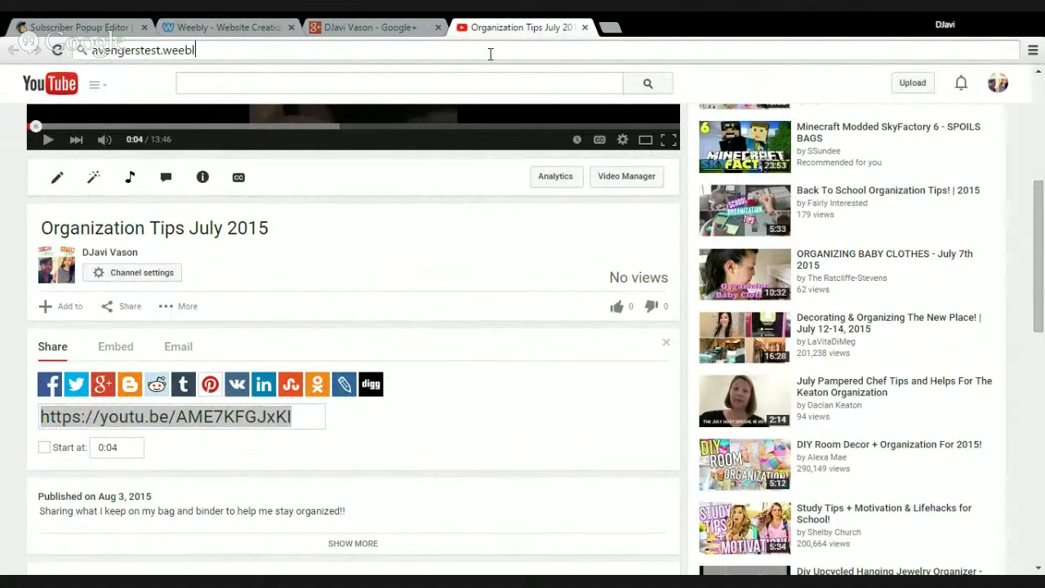
type("y.com")
key("Return")
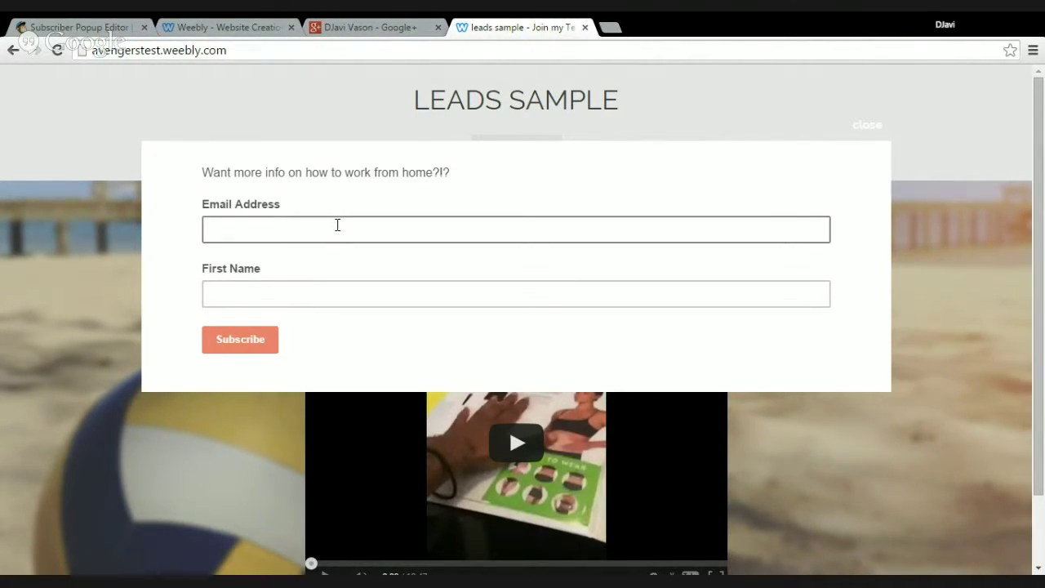
Subscribe with a test email address and first name, then close the confirmation notice
left_click(338, 224)
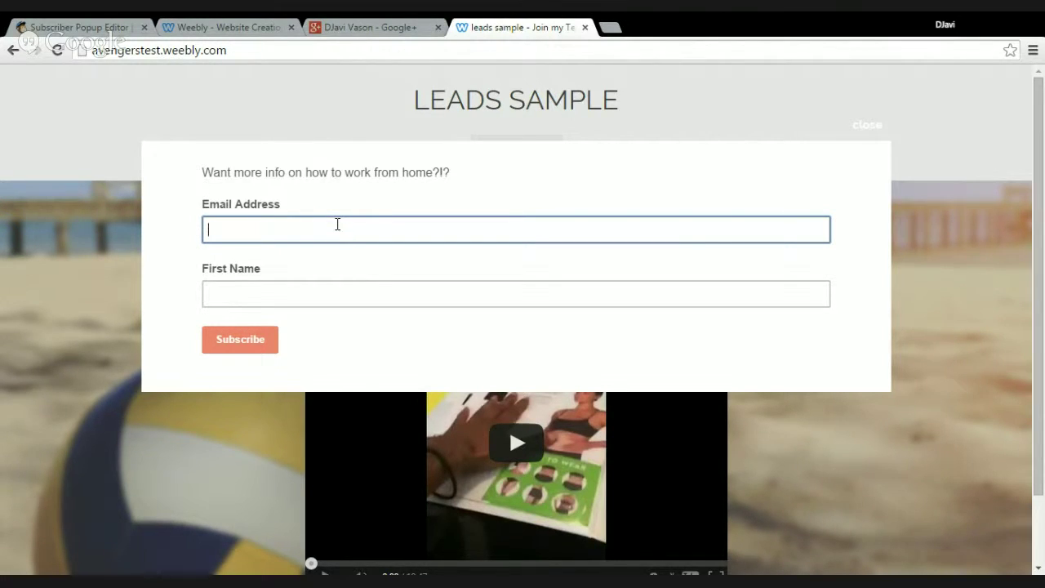
key("Tab")
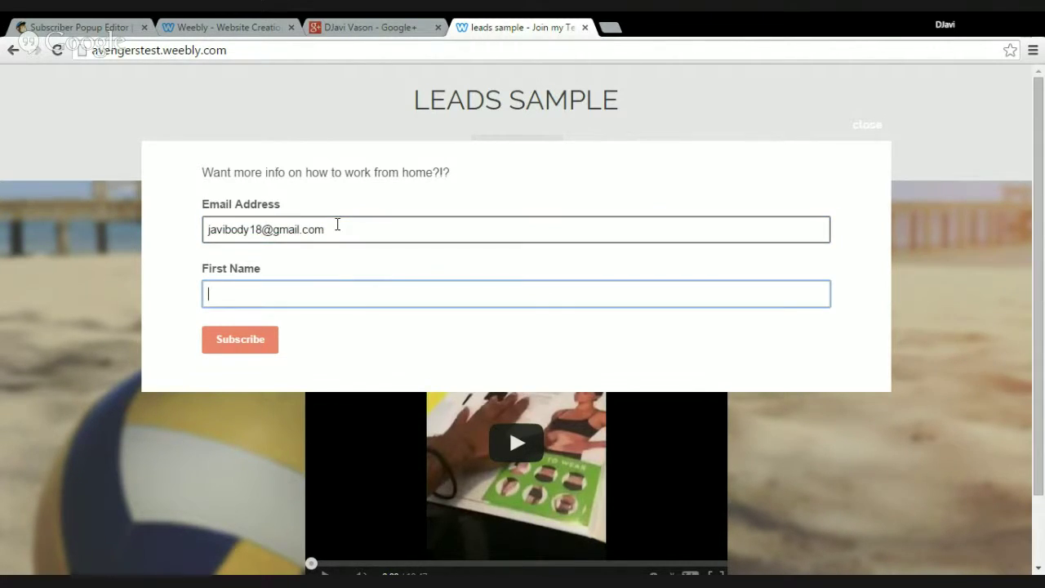
type("javi")
left_click(240, 339)
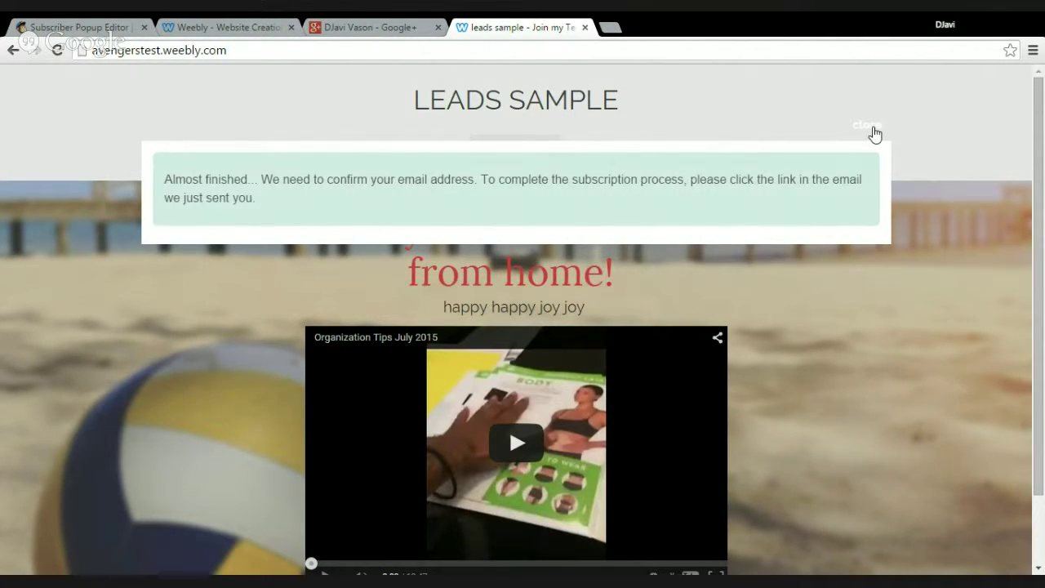
left_click(872, 128)
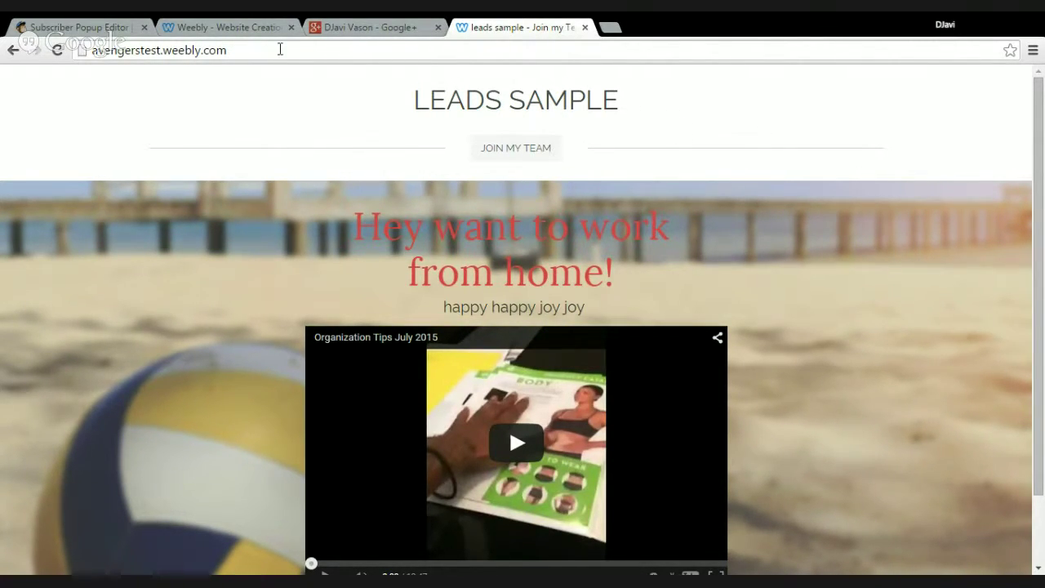
Close the embed code dialog, save and exit the popup editor, and publish the changes
left_click(117, 29)
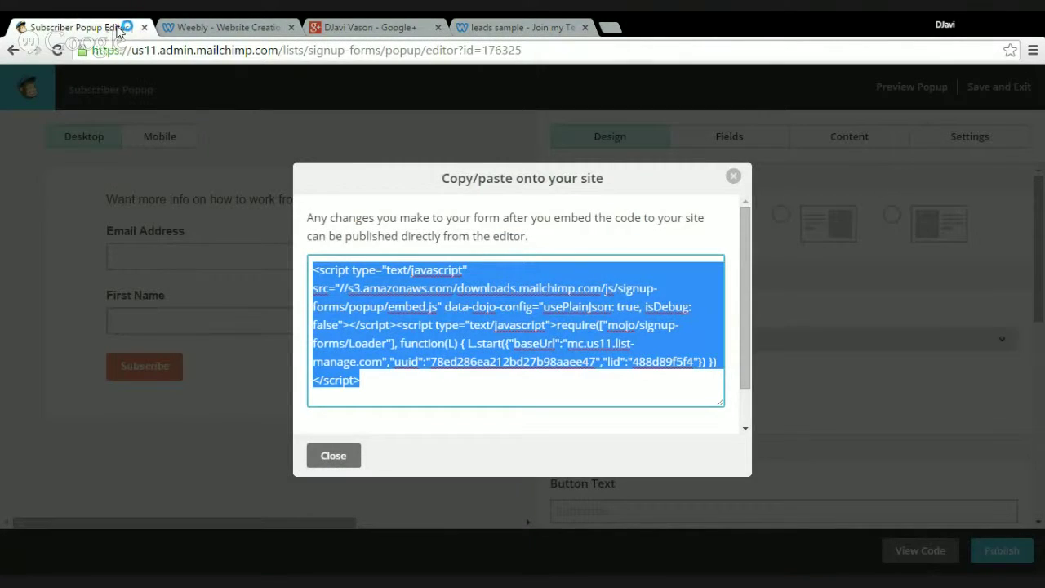
left_click(733, 176)
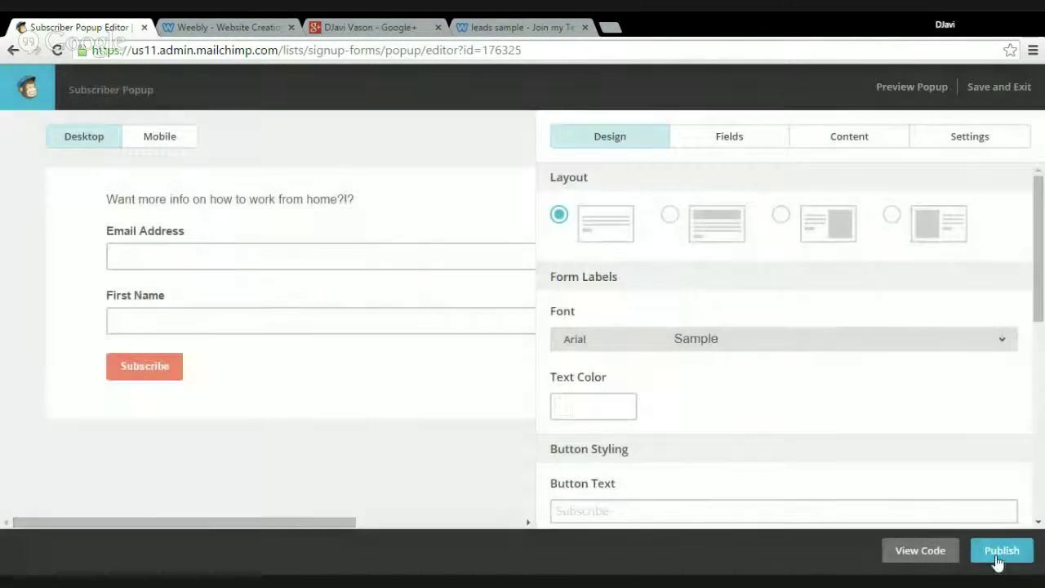
left_click(998, 90)
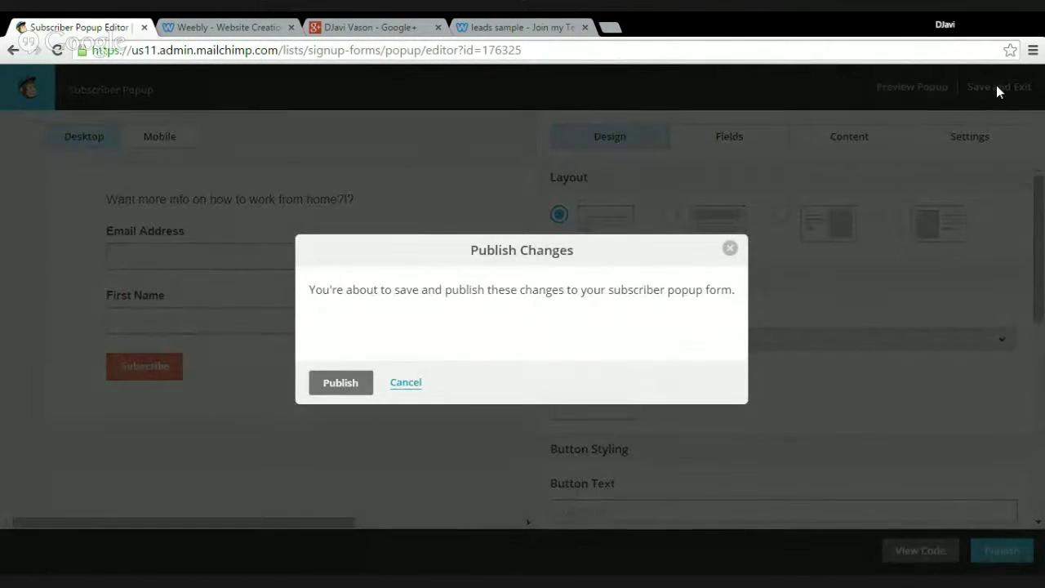
left_click(347, 380)
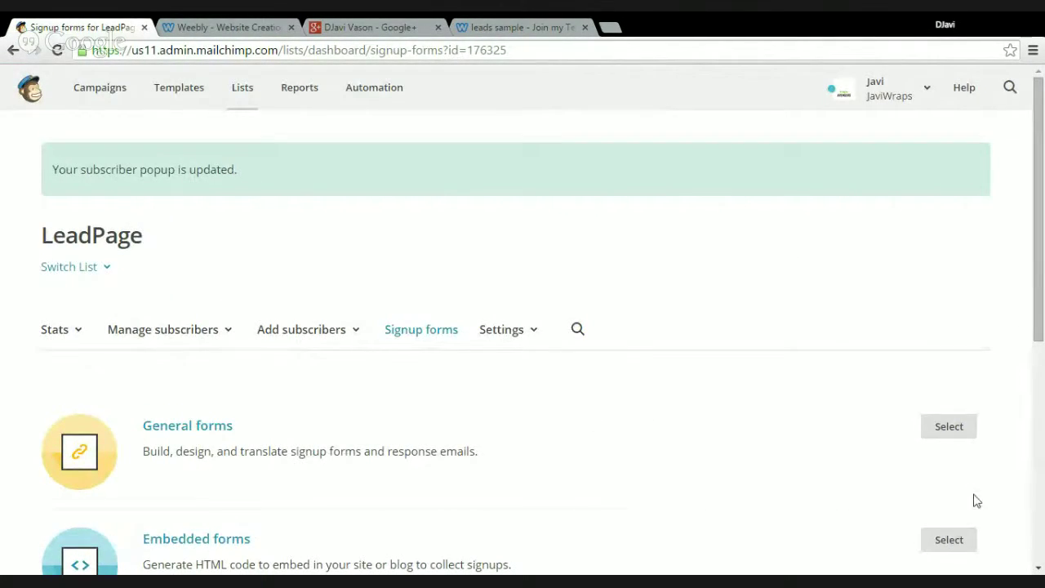
left_click(1039, 568)
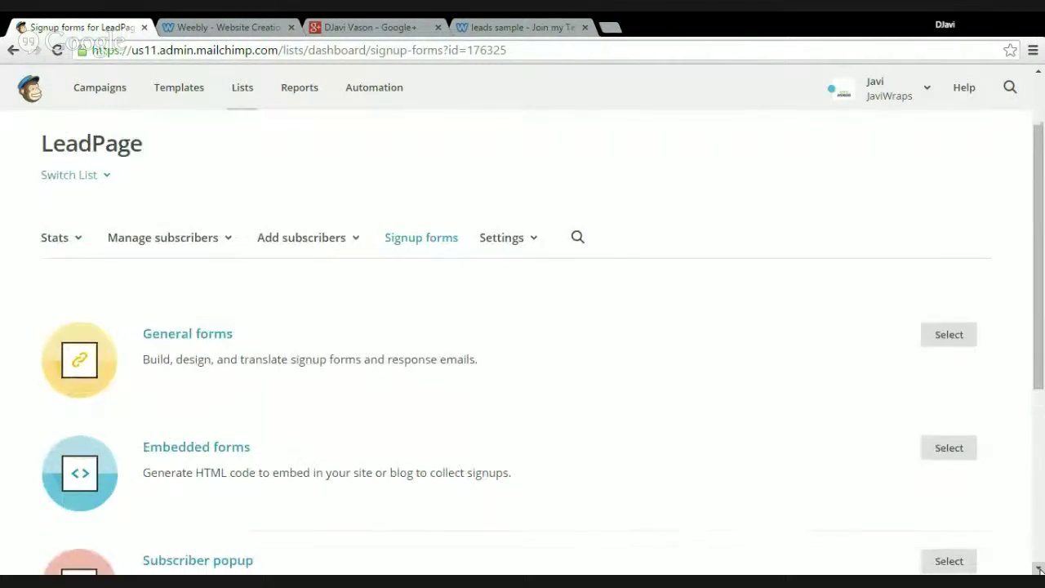
left_click(1039, 569)
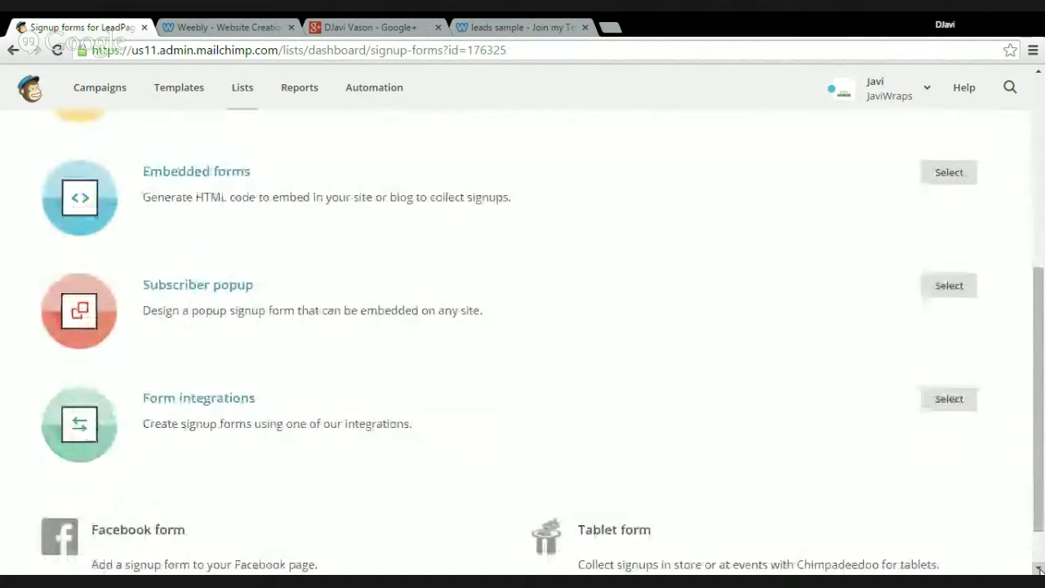
left_click(1038, 568)
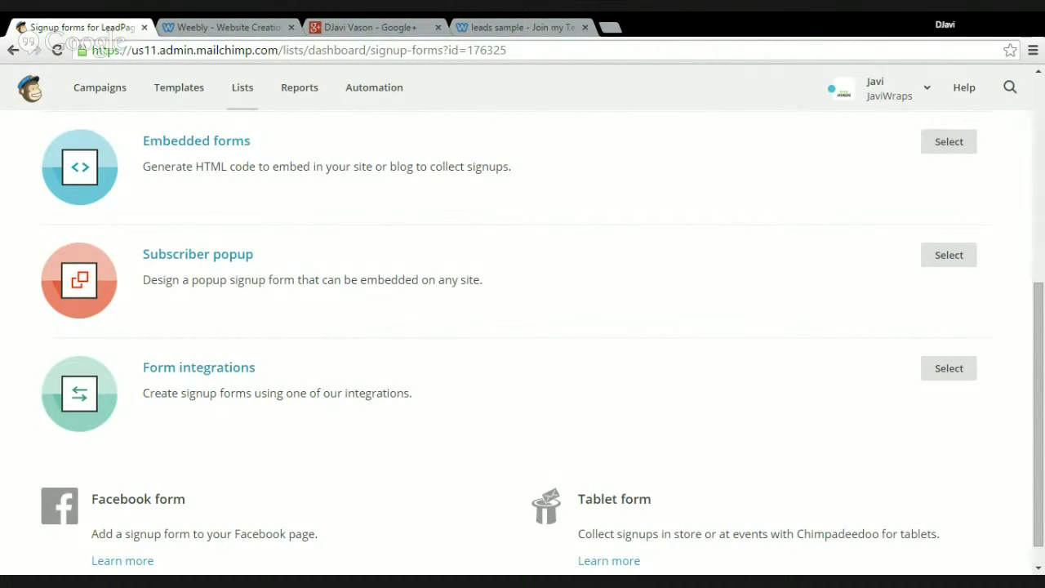
Go to MailChimp's Automation page, where automated emails require a paid upgrade
left_click(374, 92)
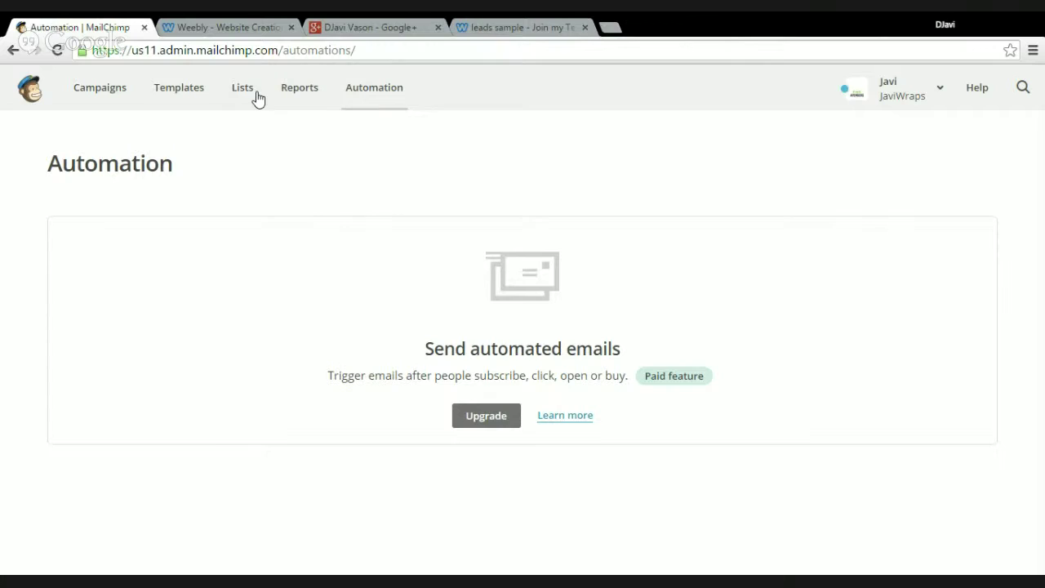
Glance at the Google+ profile, then return to the published avengerstest.weebly.com Leads Sample page
left_click(387, 33)
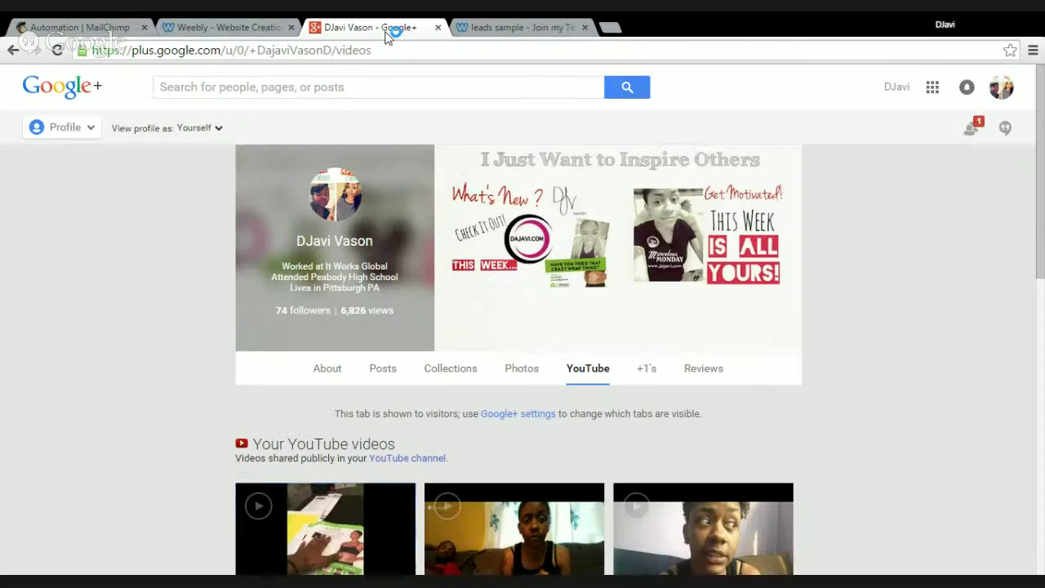
left_click(500, 31)
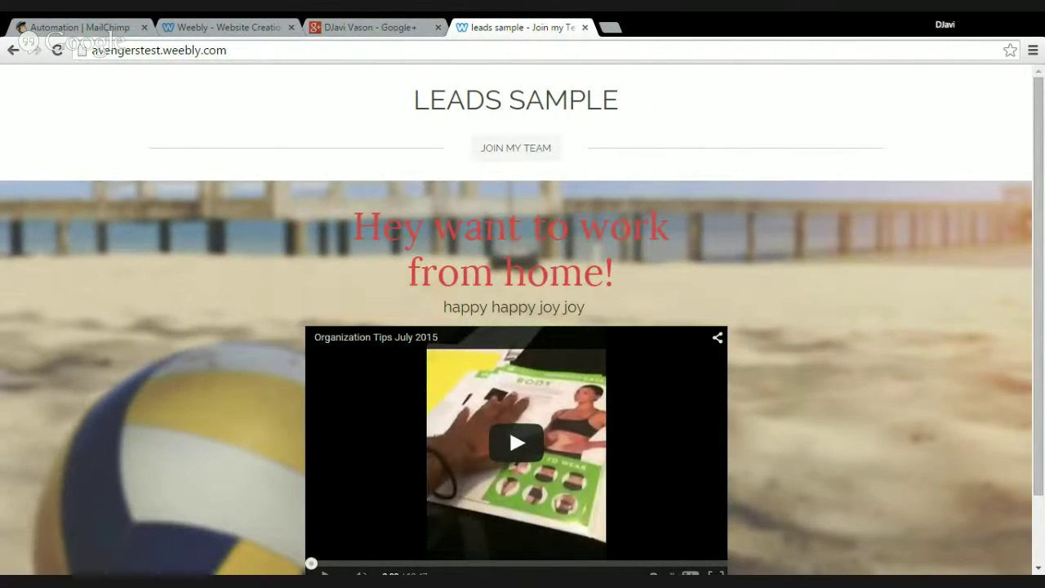
key("alt+Tab")
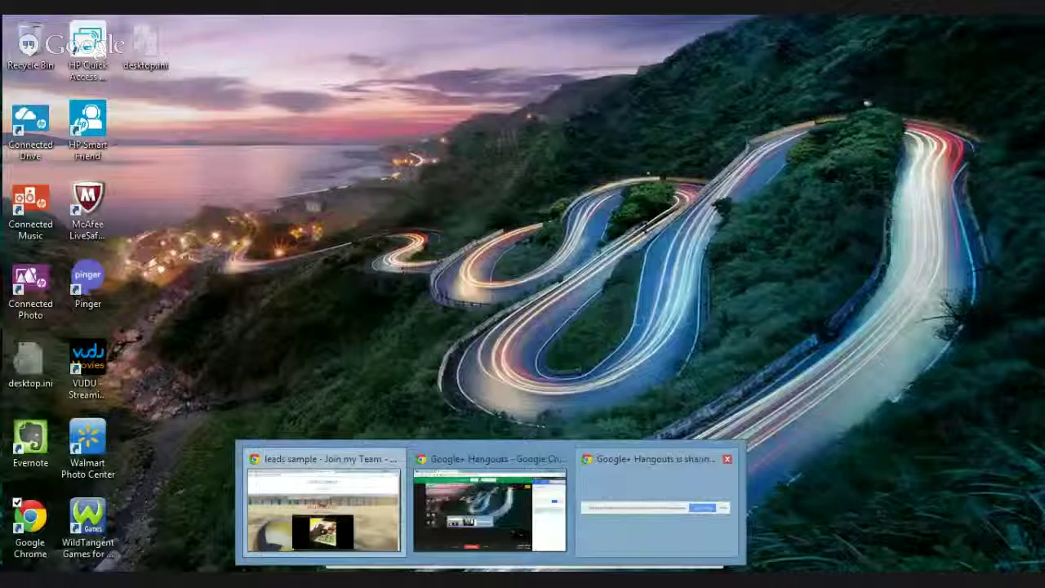
left_click(703, 516)
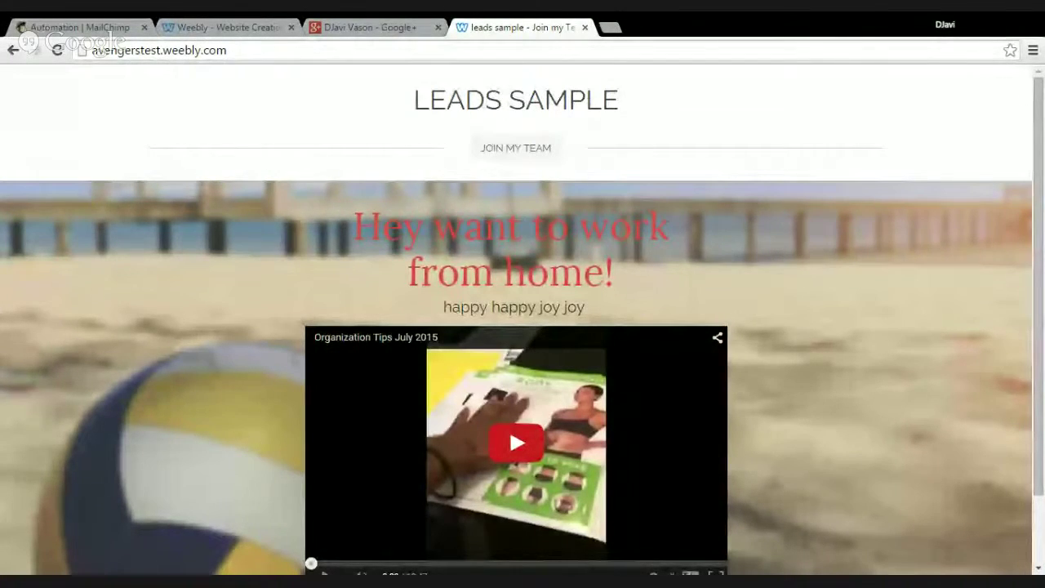